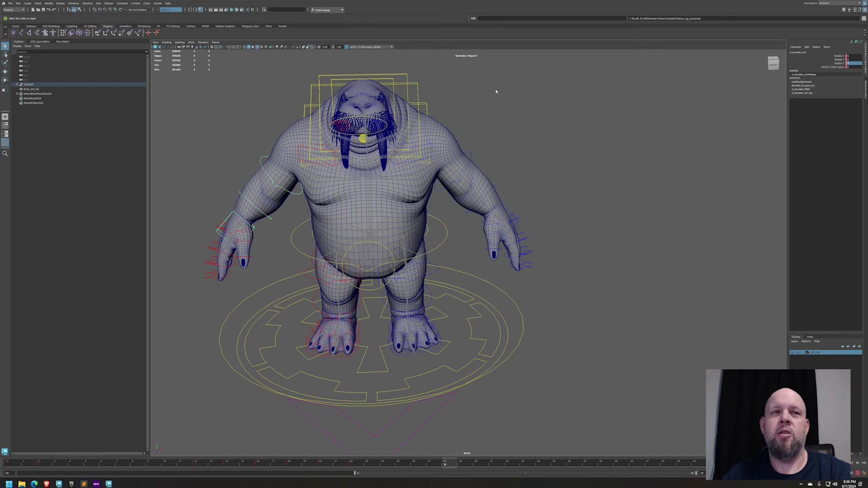
Expand the walrus rig hierarchy in the outliner to show the meshes in its body and proxy geometry groups.
click(17, 84)
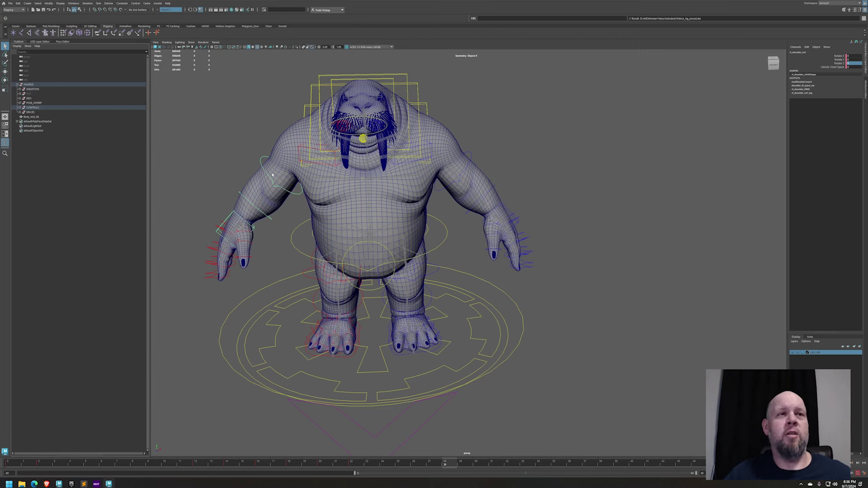
click(30, 117)
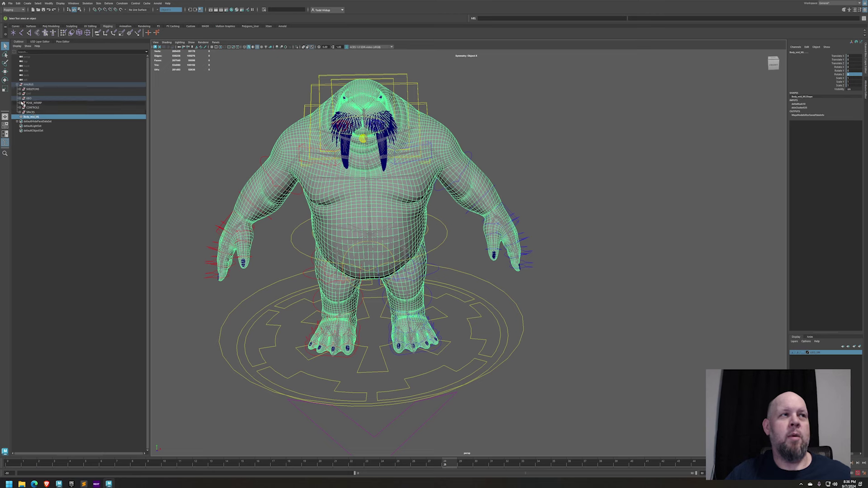
click(20, 98)
click(24, 103)
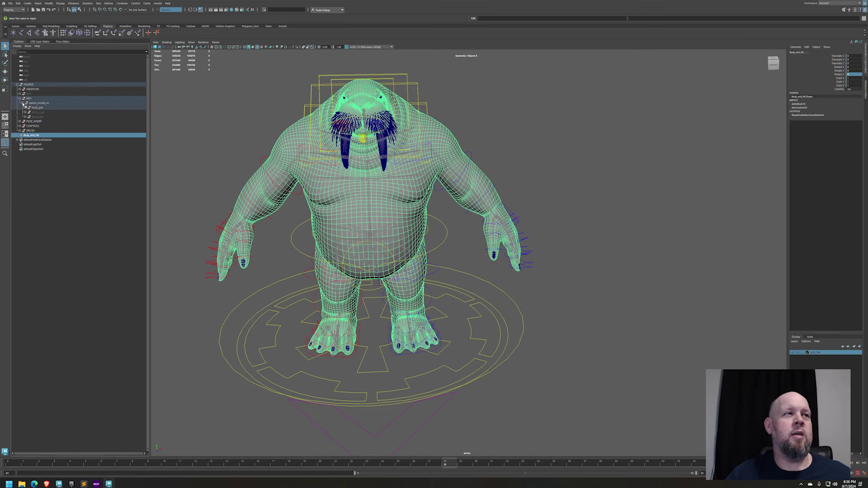
click(27, 108)
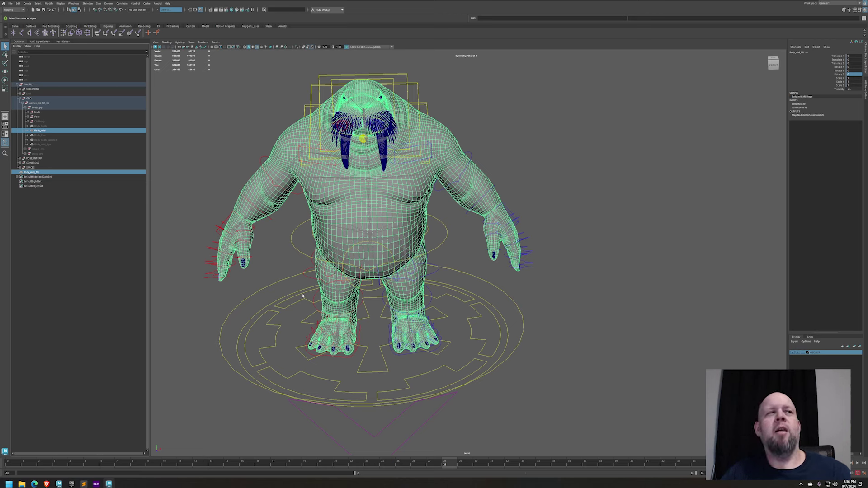
click(25, 153)
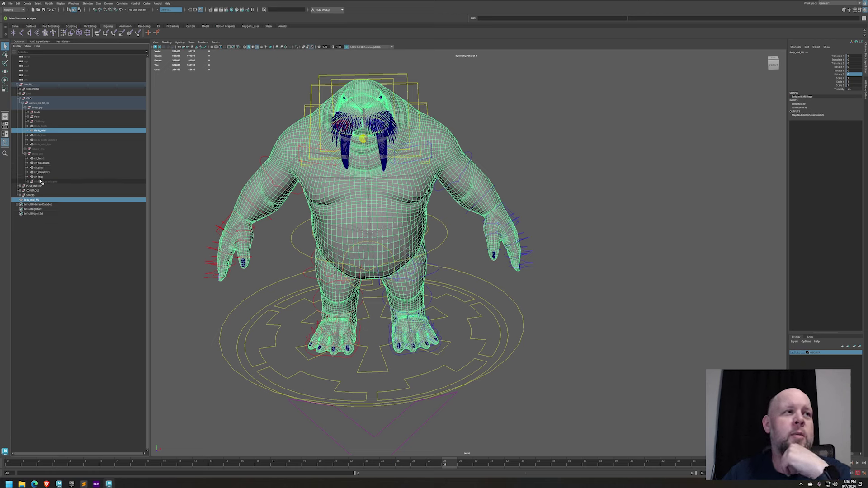
Set the rig's Geometry Type to the proxy version and hide the separate body mesh outside the rig group.
click(425, 426)
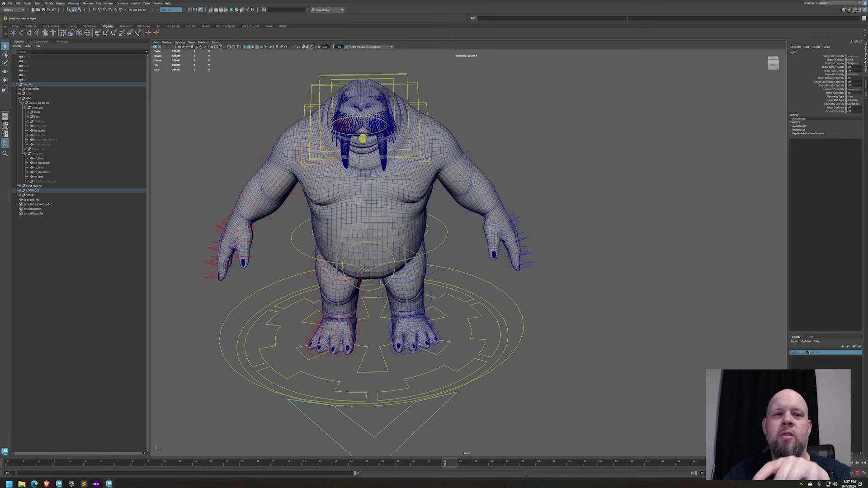
click(852, 97)
click(855, 101)
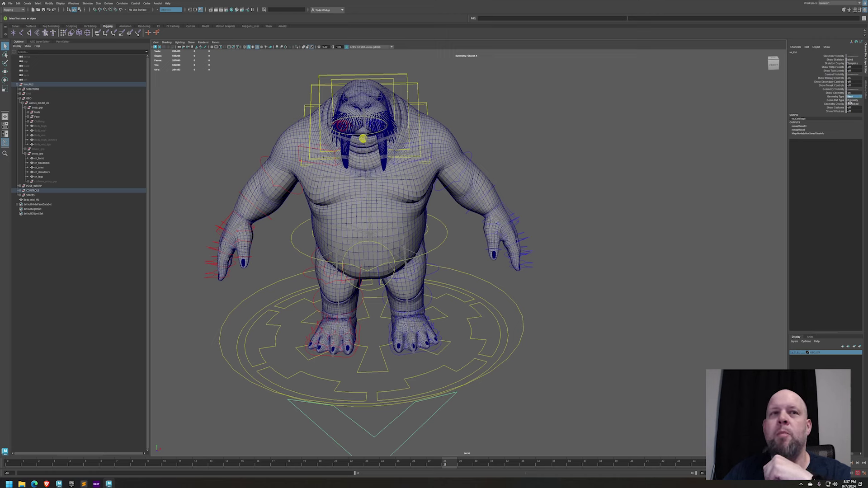
click(44, 200)
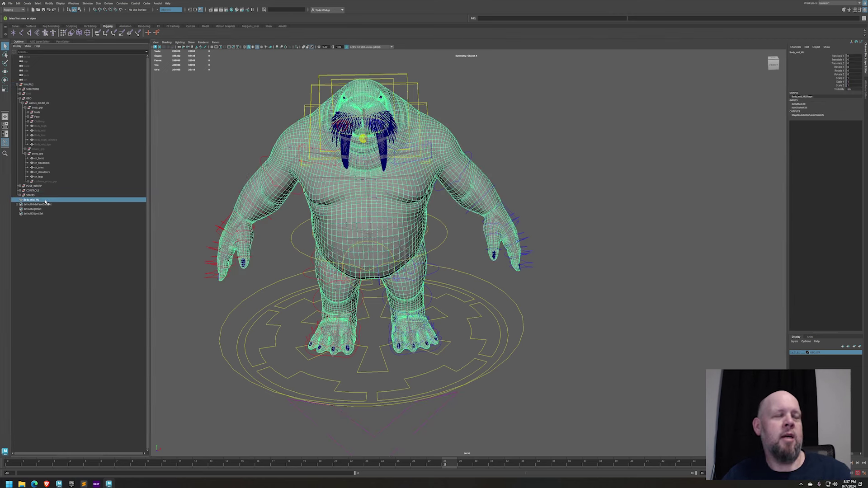
key(ctrl+h)
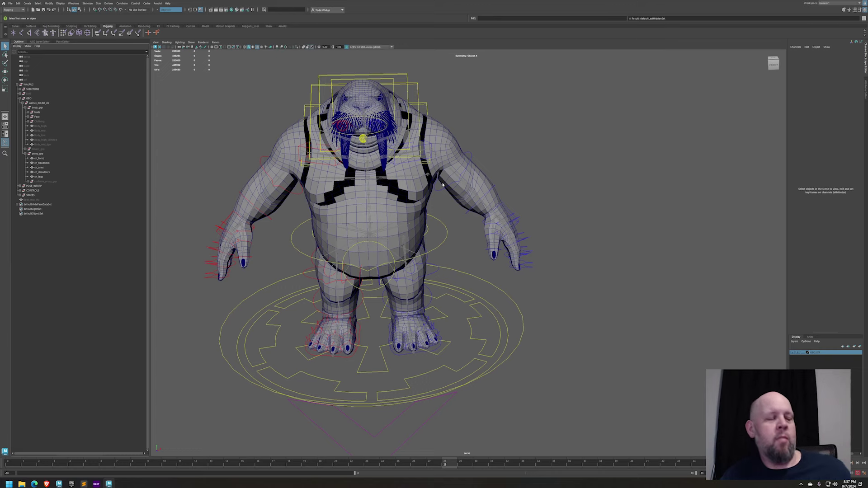
Inspect the separate proxy pieces of the walrus by selecting the legs, arms, upper body and head in turn.
alt+drag(422, 185, 383, 303)
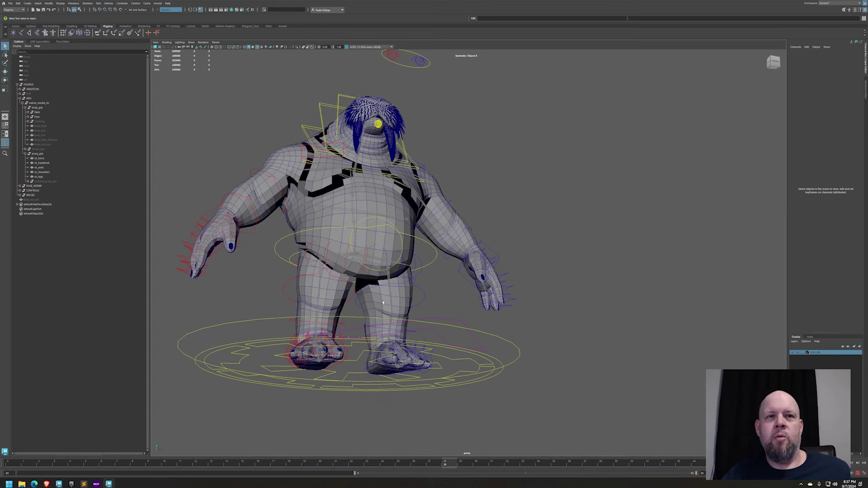
click(379, 302)
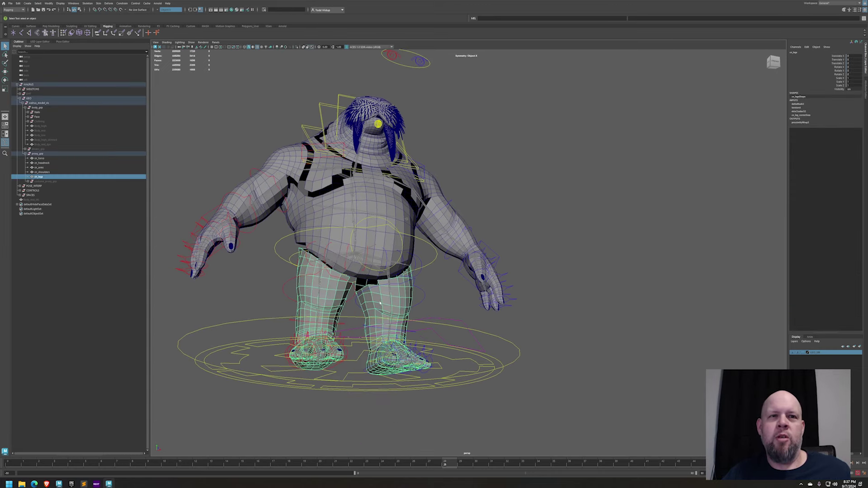
click(377, 276)
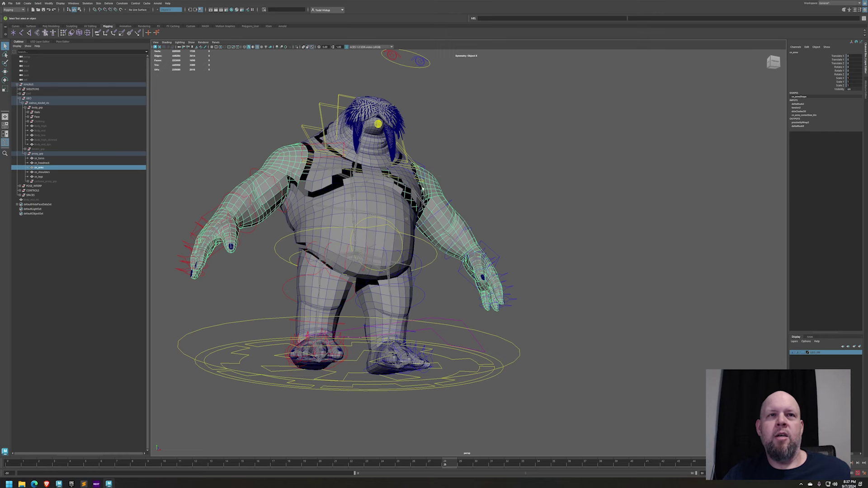
click(402, 176)
click(345, 138)
alt+drag(357, 152, 391, 174)
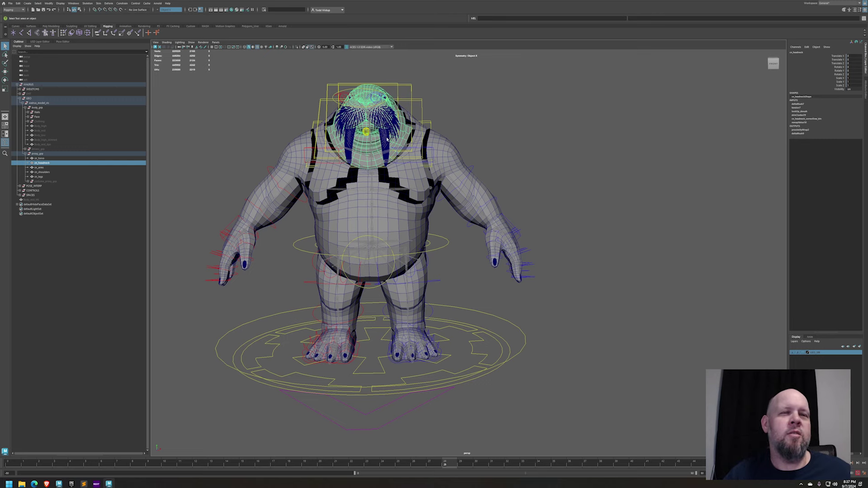
alt+right_drag(458, 196, 479, 199)
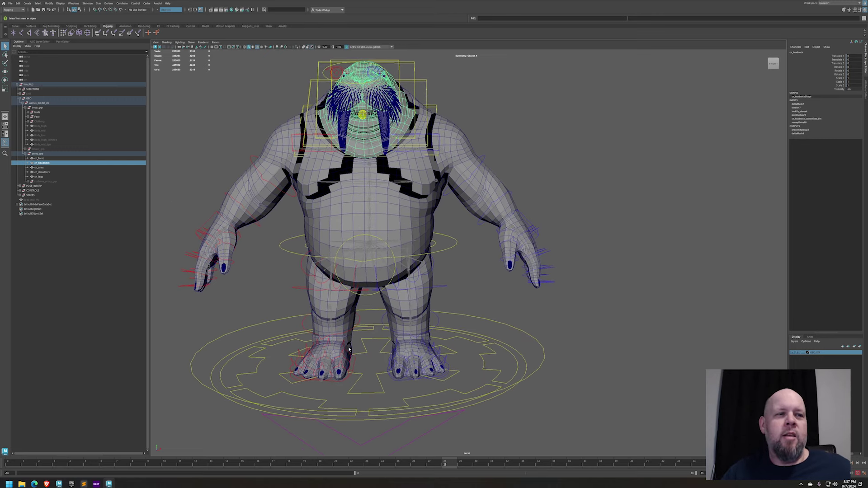
Scrub and play the animation to check how the proxy pieces move with the legs and arms, ending at the timeline's start.
drag(313, 467, 574, 430)
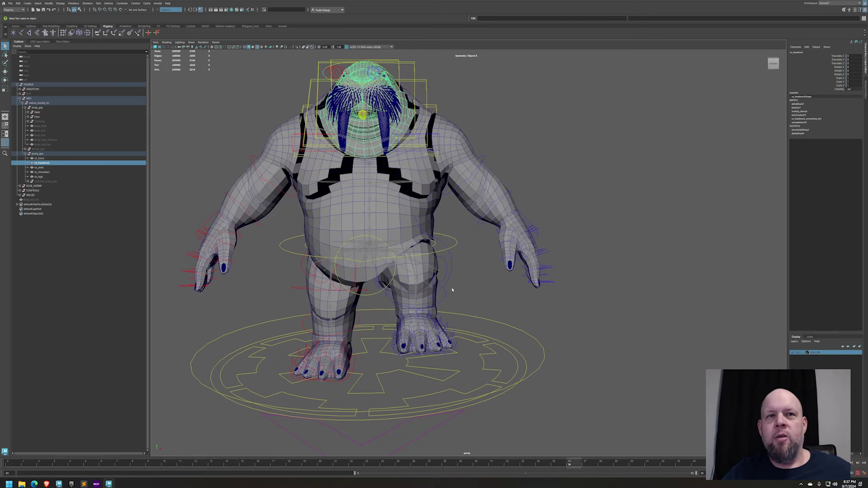
alt+drag(451, 286, 436, 283)
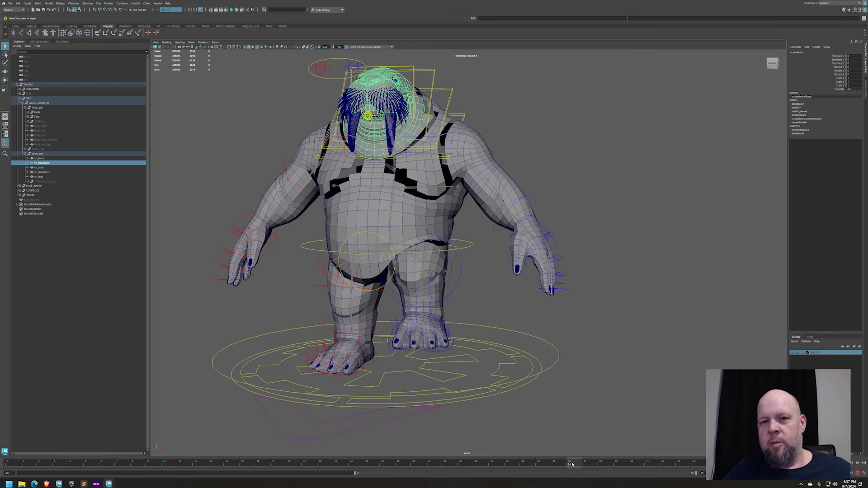
key(alt+v)
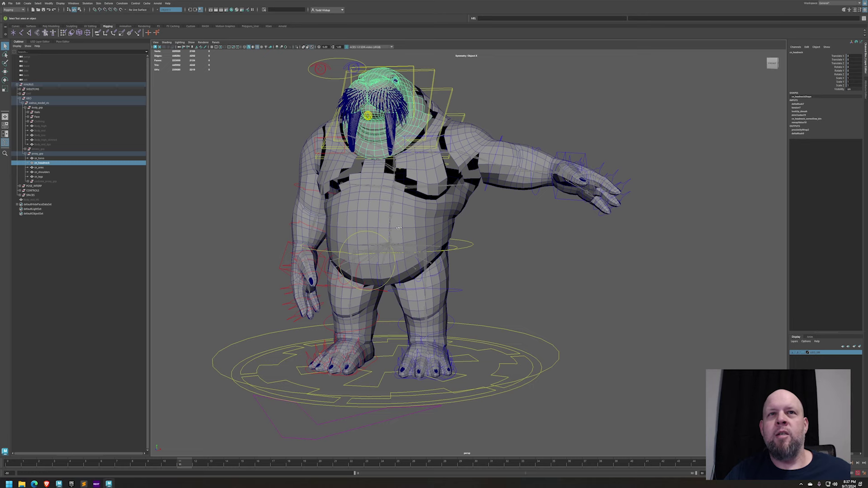
alt+drag(389, 212, 432, 193)
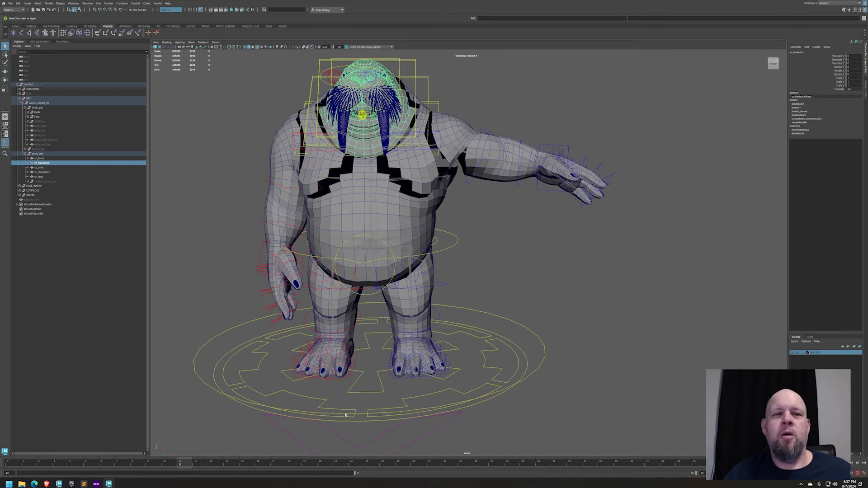
drag(193, 462, 2, 463)
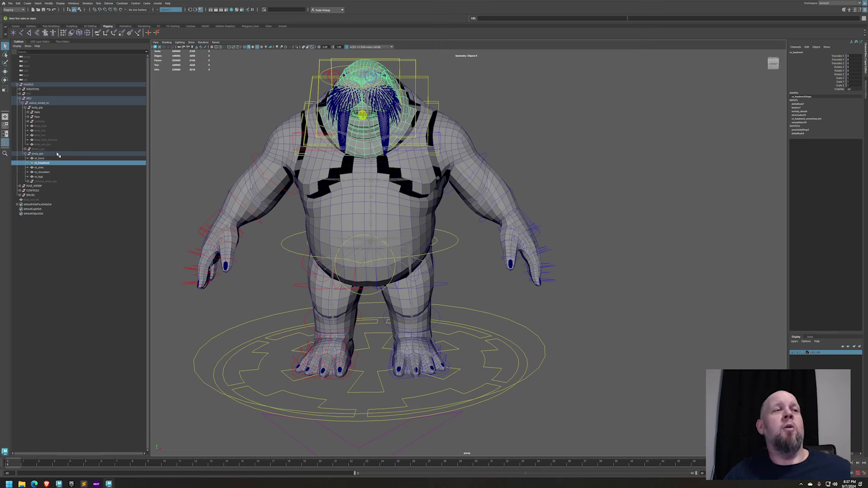
Show the rig's Low geometry and inspect the blend shape input on the low-resolution body mesh.
click(379, 447)
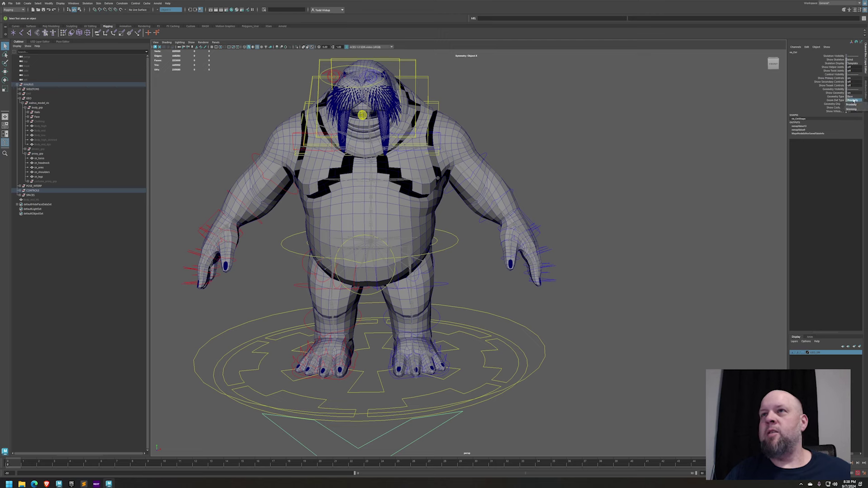
click(852, 97)
click(851, 106)
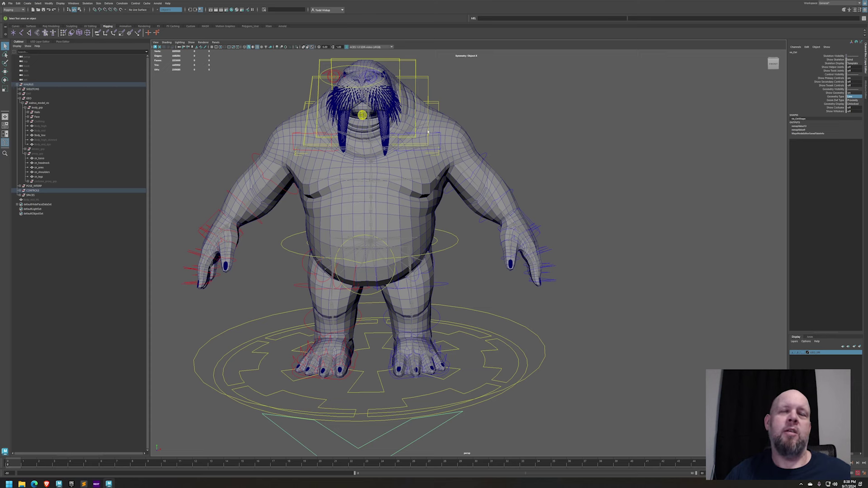
click(461, 134)
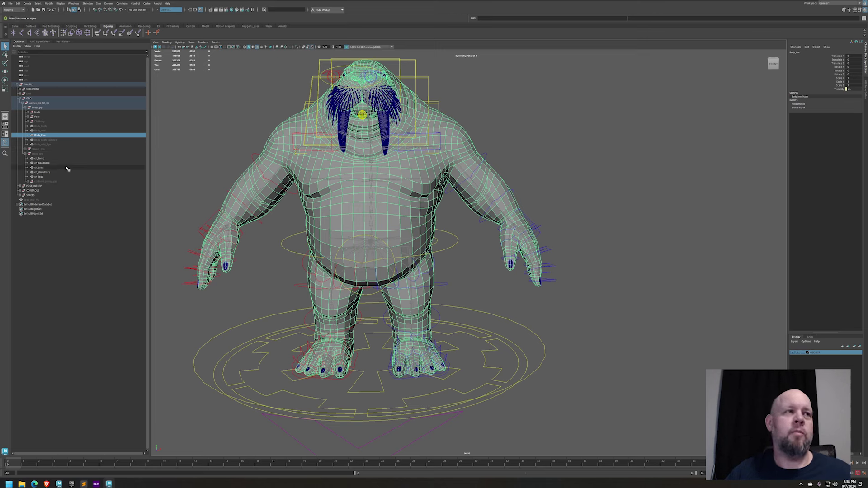
click(798, 108)
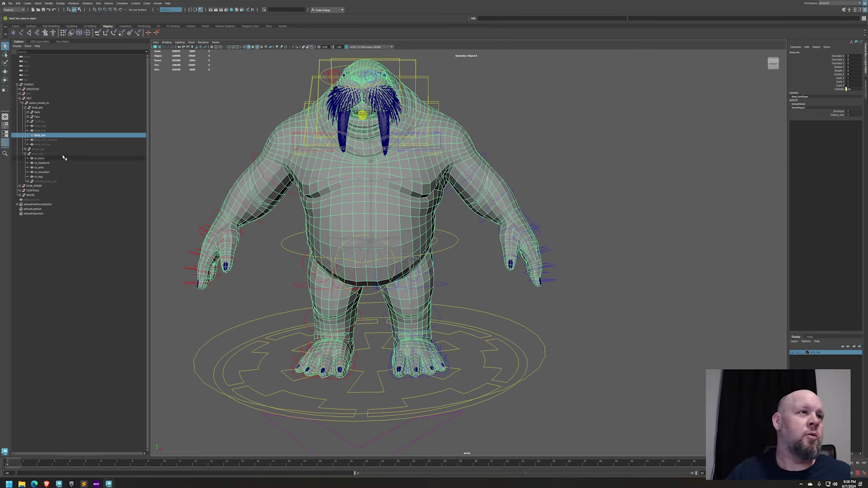
Examine the Walrus_low mesh's blend shape targets and its legs and torso source meshes in the hidden group, closing that group when done.
click(25, 149)
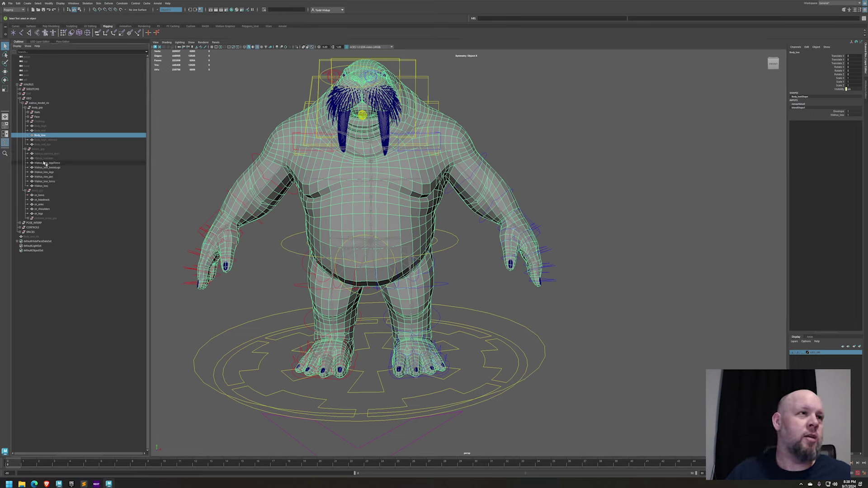
click(41, 185)
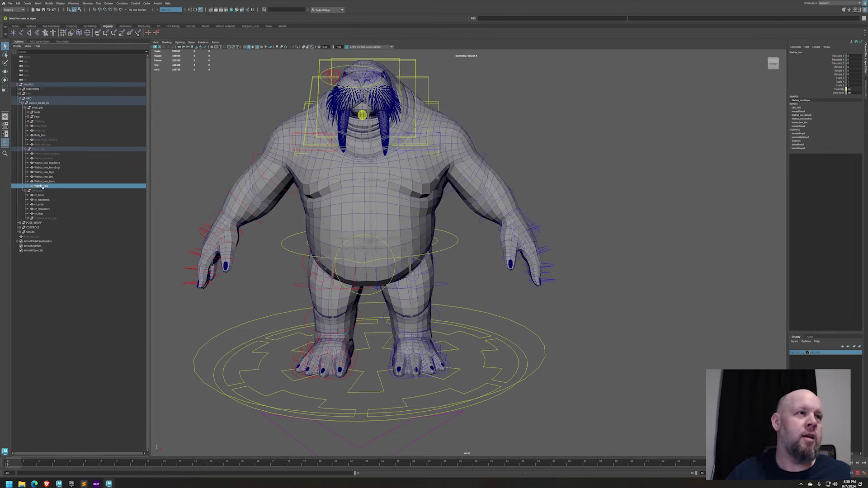
click(803, 124)
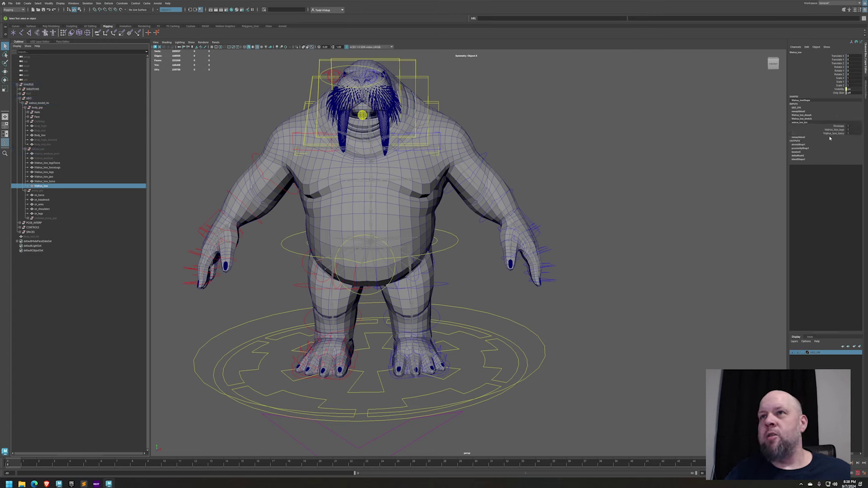
click(53, 173)
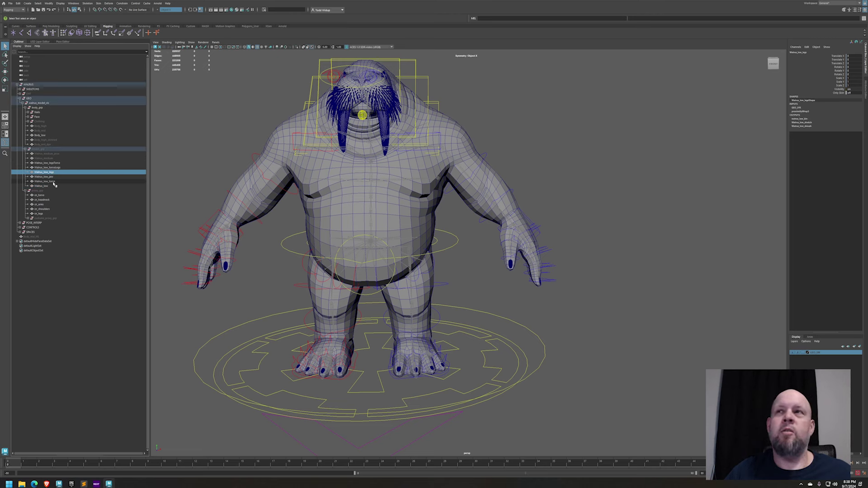
click(54, 181)
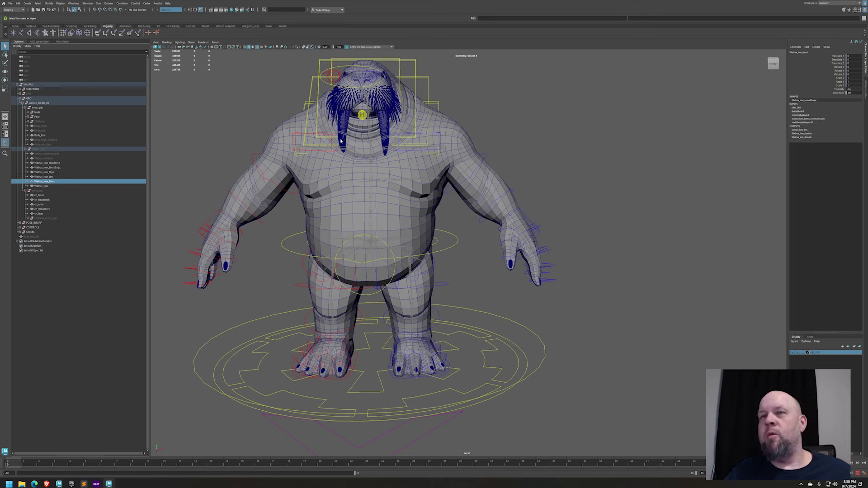
click(47, 174)
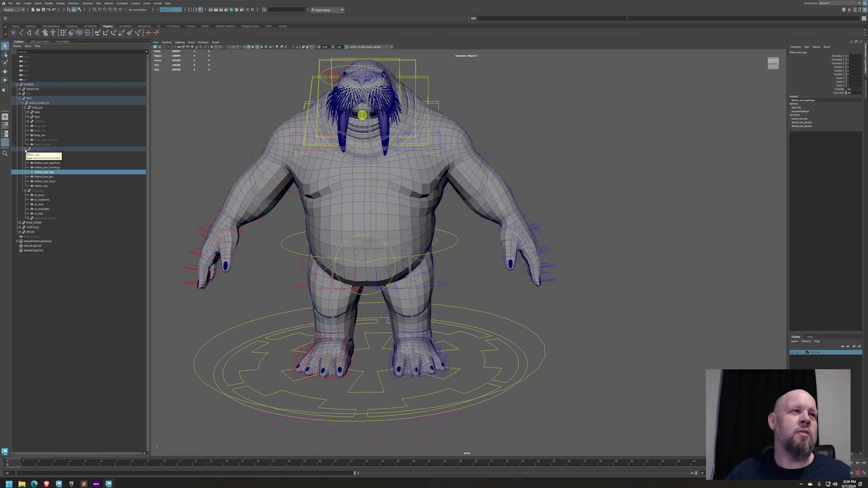
click(26, 149)
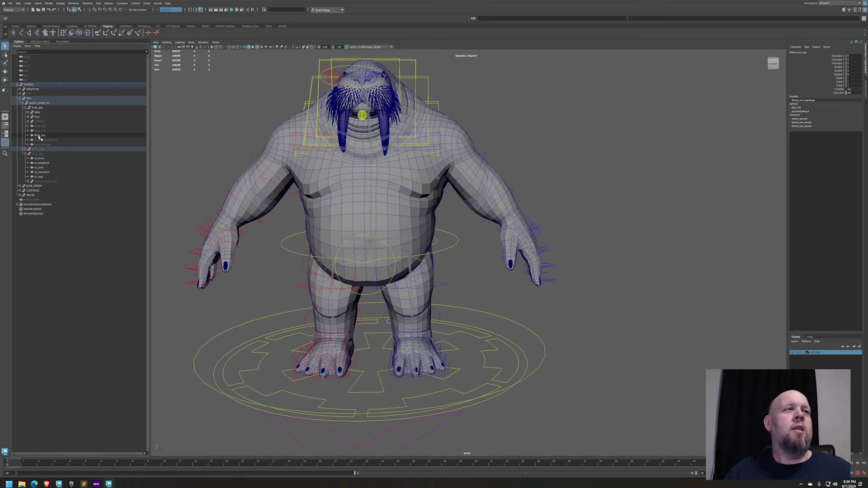
Compare the inputs of the low and mid body meshes and set the rig's Geometry Type to Mid.
click(39, 136)
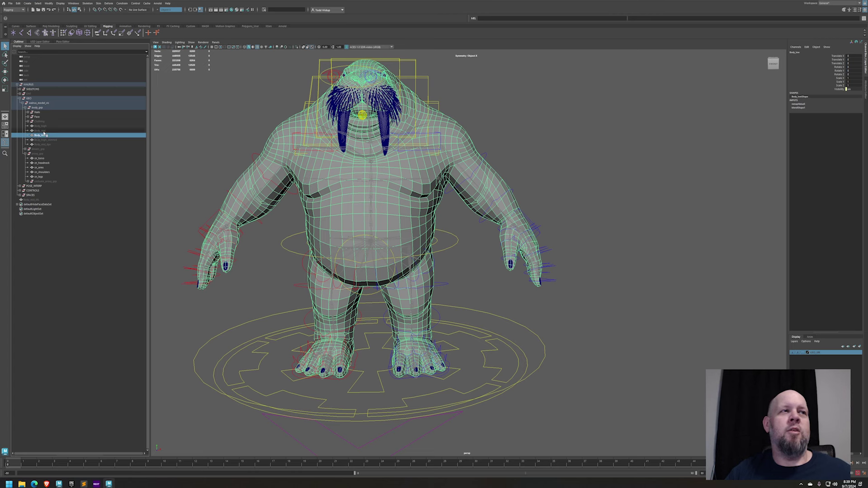
click(43, 132)
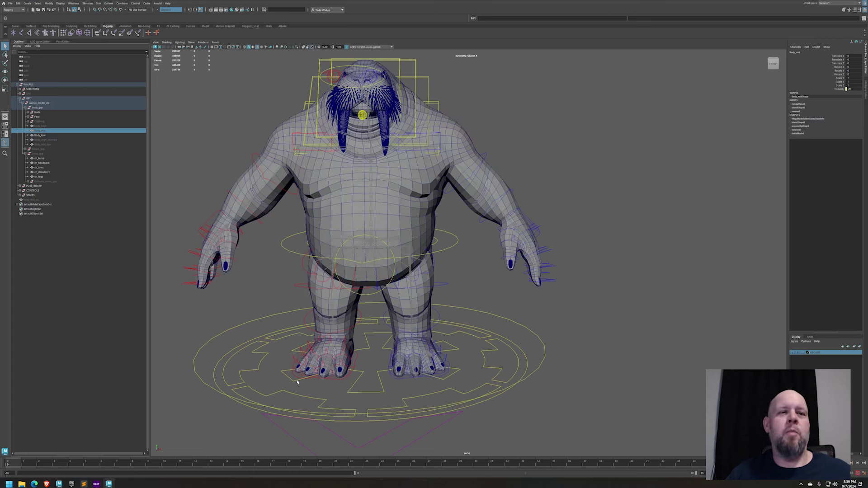
click(336, 445)
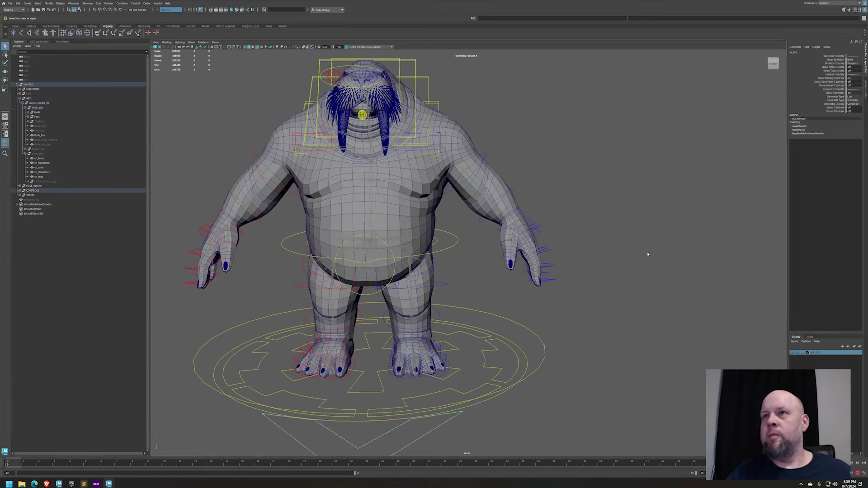
click(851, 96)
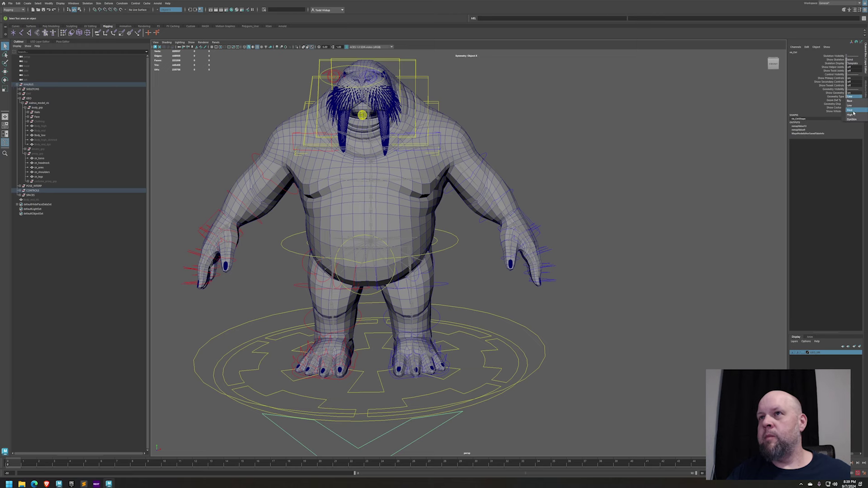
click(851, 110)
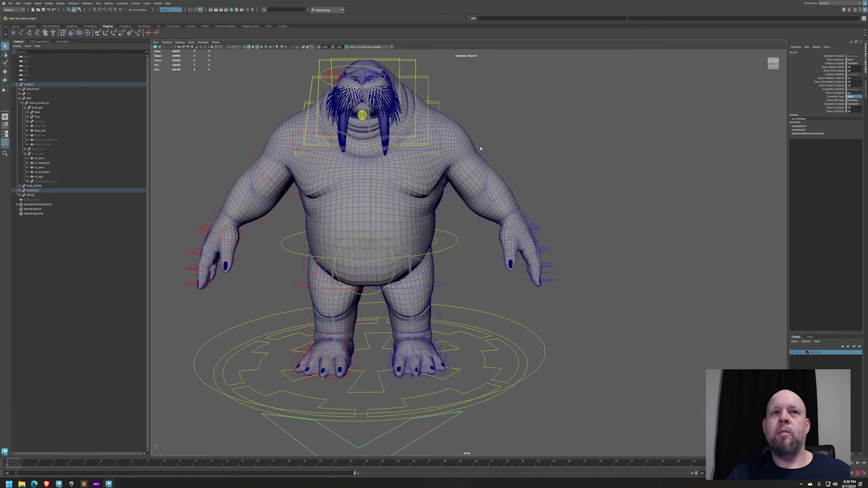
Inspect the mid-resolution body mesh and set the rig's Geometry Type to High.
click(461, 137)
mouse_move(500, 99)
alt+mouse_down()
mouse_move(479, 97)
mouse_move(517, 95)
mouse_move(509, 101)
alt+mouse_up()
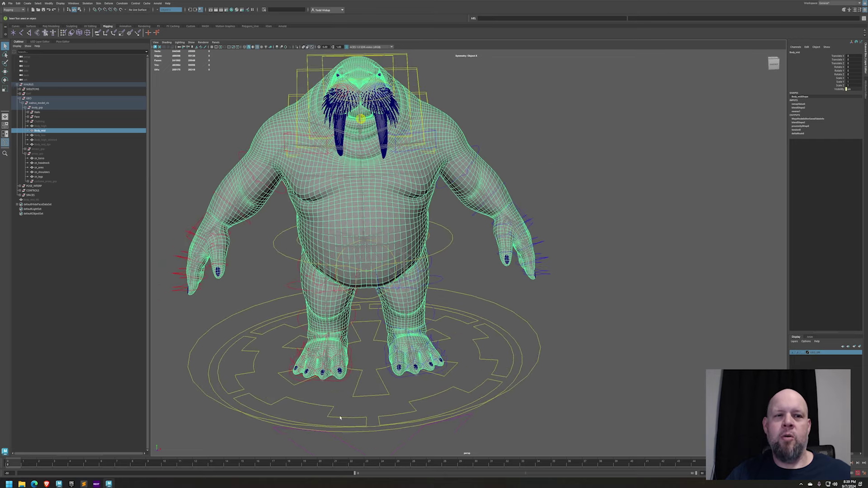
click(335, 442)
click(850, 96)
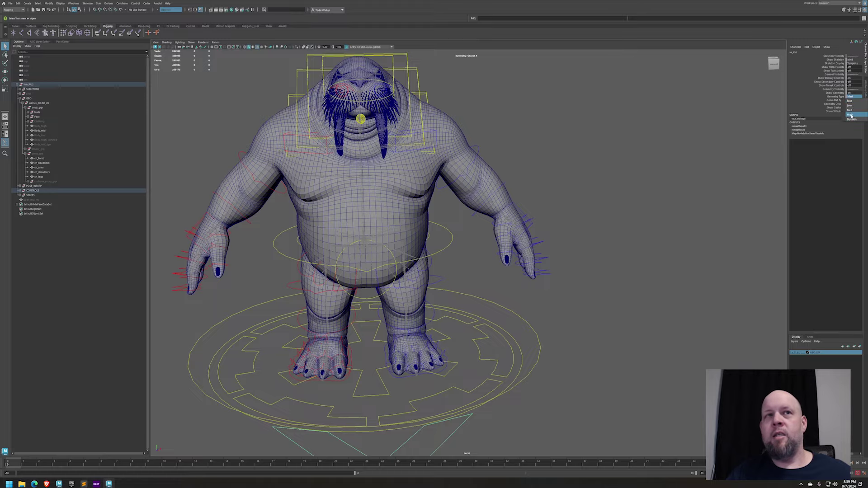
click(851, 116)
alt+drag(462, 177, 503, 157)
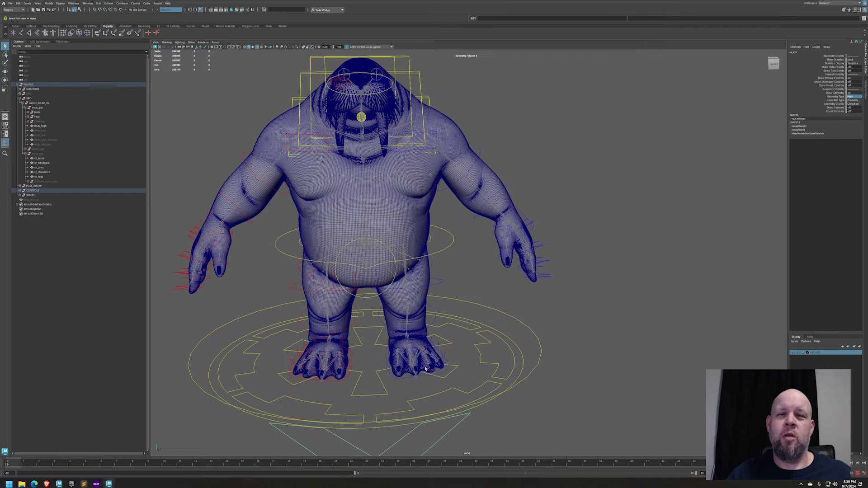
Set the rig visibility control's Geometry Type to Mid.
click(851, 99)
click(853, 100)
click(852, 98)
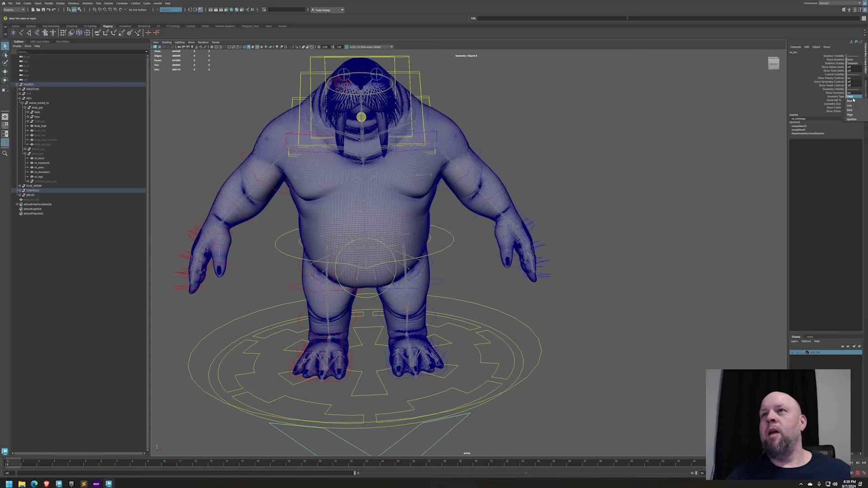
click(850, 109)
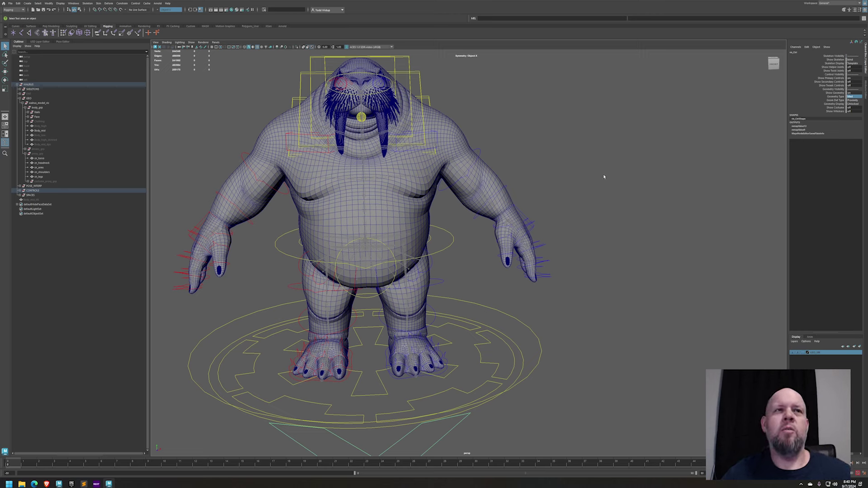
Select the walrus's left hand FK control and play the animation to check the mid body's deformation, stopping playback when done.
alt+drag(484, 283, 450, 279)
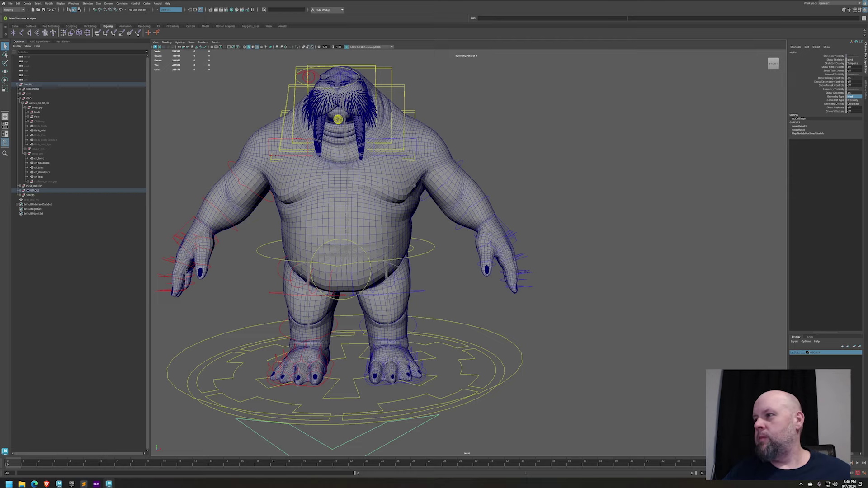
alt+drag(594, 279, 449, 238)
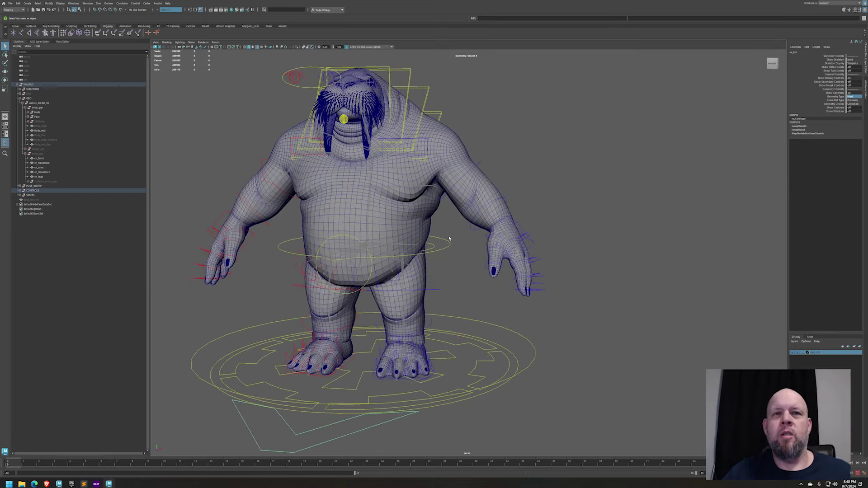
click(522, 228)
alt+drag(592, 149, 536, 110)
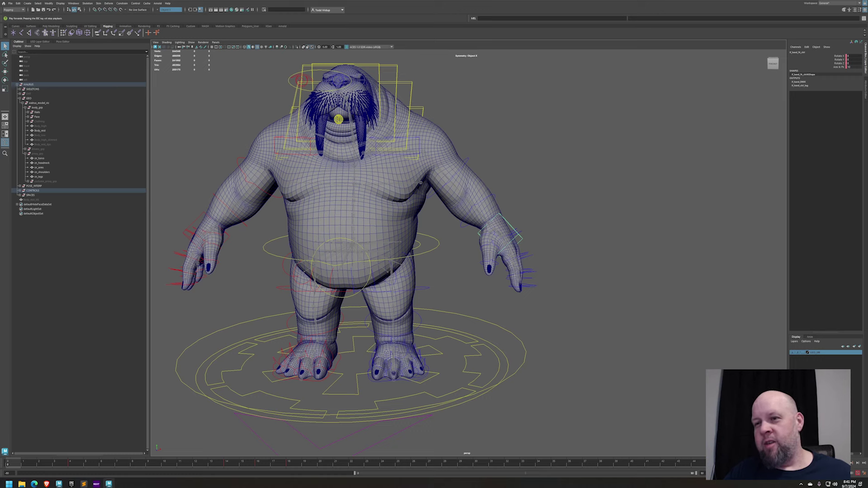
click(858, 463)
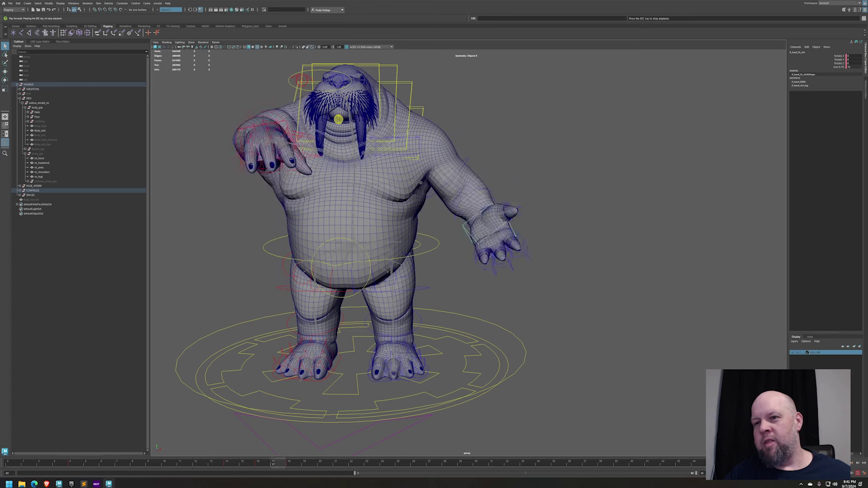
key(Escape)
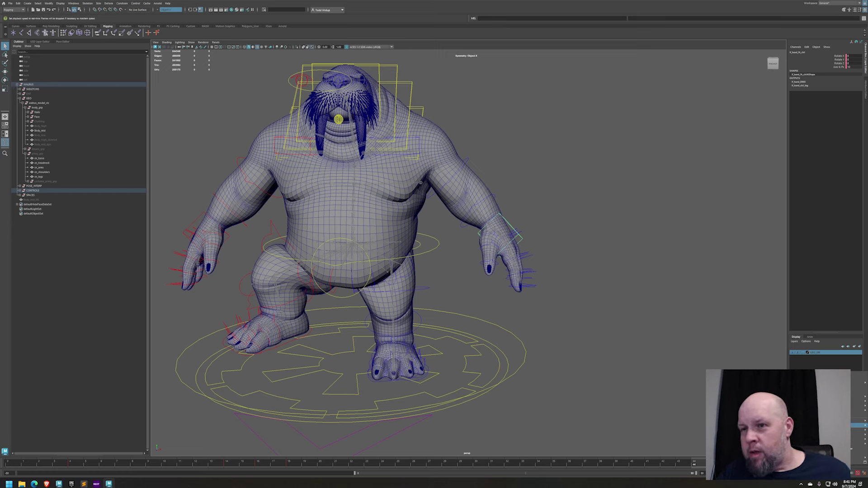
Adjust the playback setting, replay the animation and scrub the timeline from its start to review the mid mesh's poses.
click(859, 425)
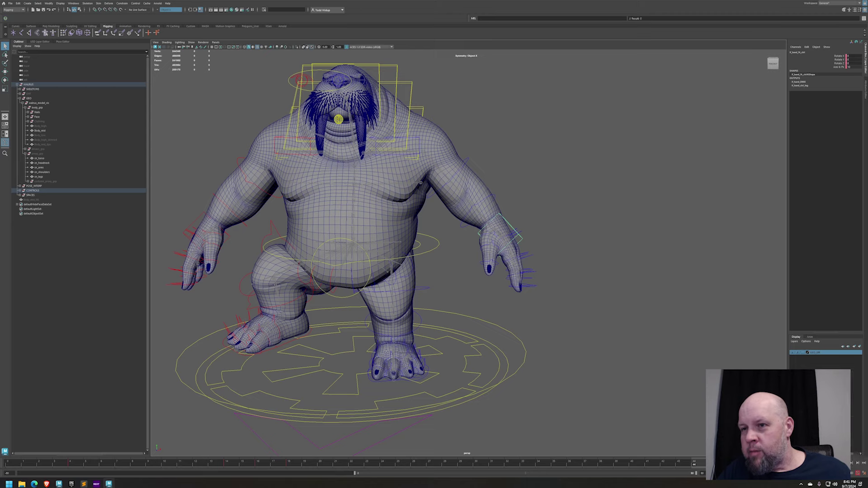
click(857, 463)
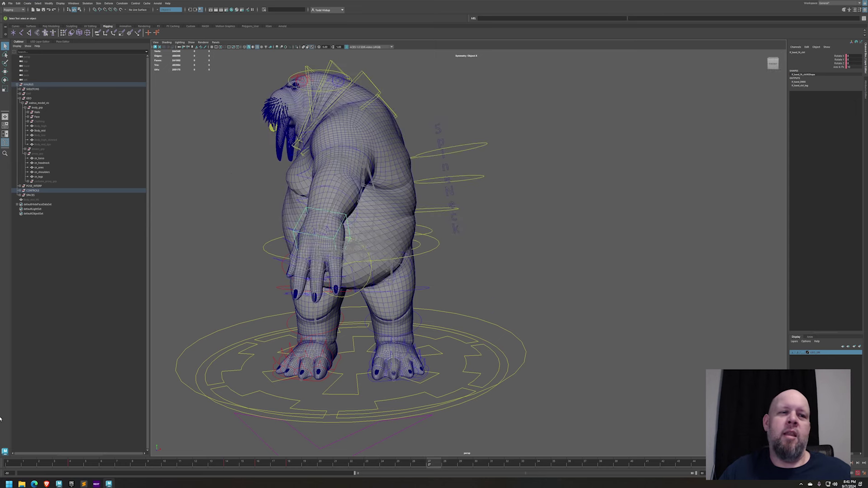
click(4, 462)
mouse_move(33, 467)
mouse_down()
mouse_move(43, 462)
mouse_move(18, 462)
mouse_move(325, 462)
mouse_move(571, 435)
mouse_move(710, 443)
mouse_up()
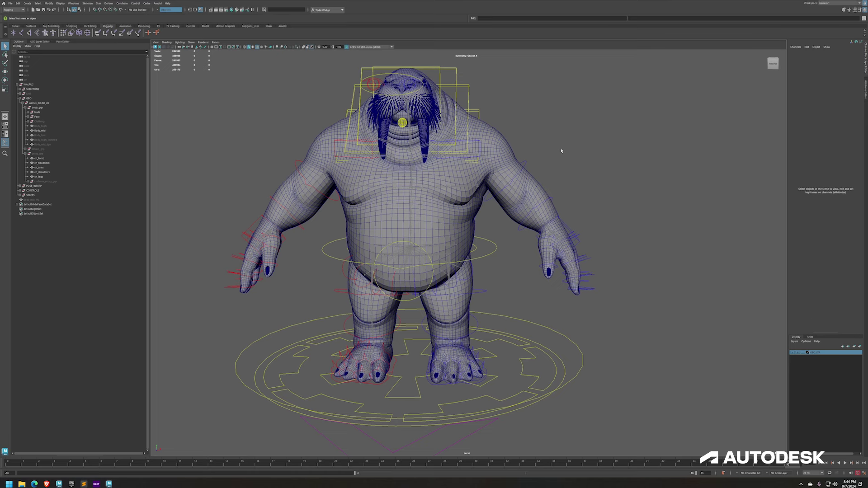
Make the hidden Body_mid_ML mesh visible and delete its deltaMush10 deformer.
click(30, 200)
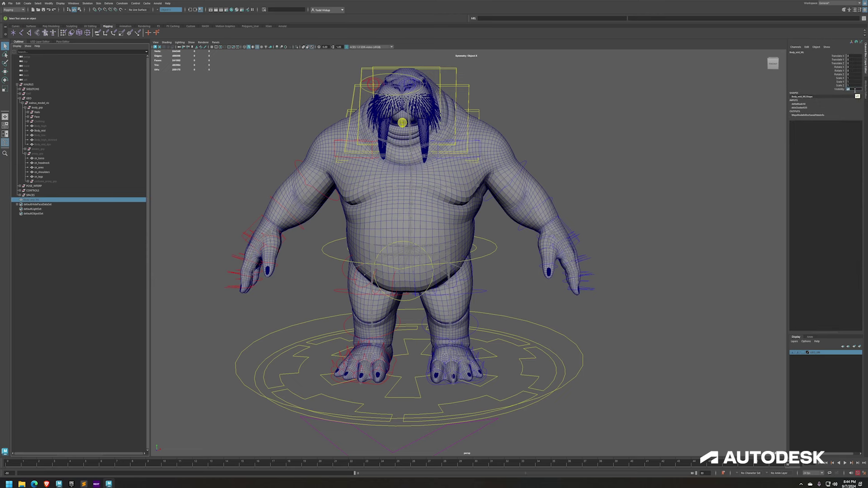
key(Return)
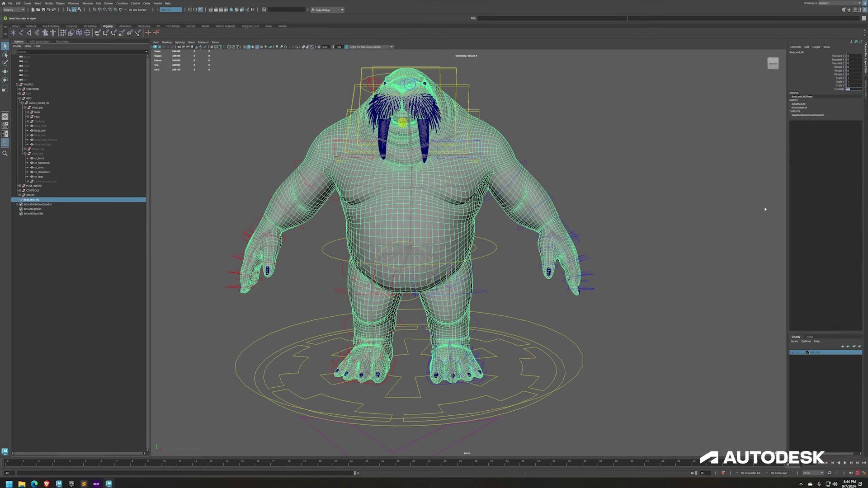
click(798, 104)
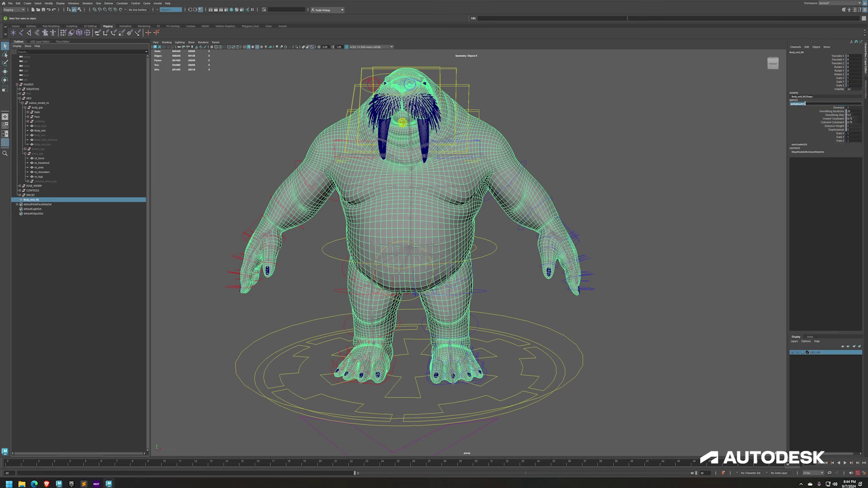
click(273, 10)
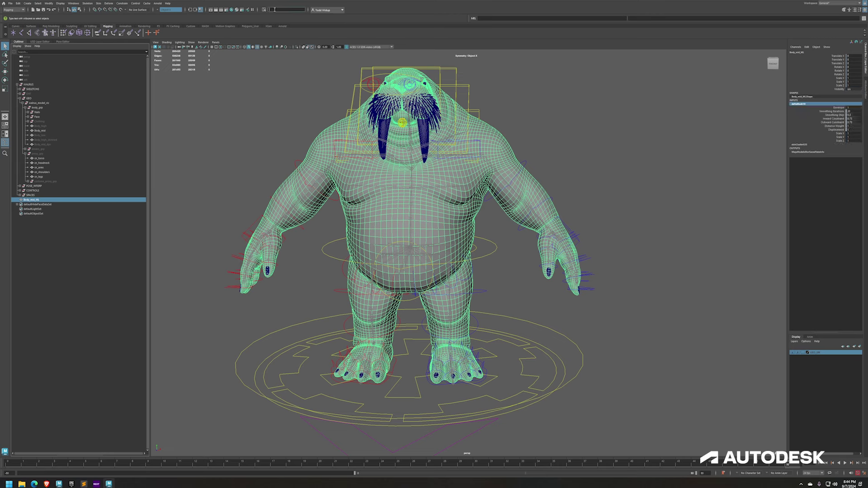
text(deltaMush10)
key(Return)
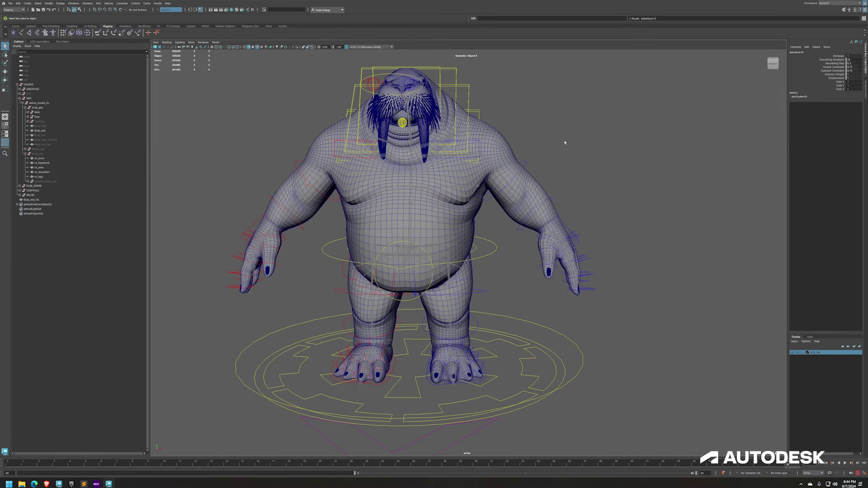
click(496, 134)
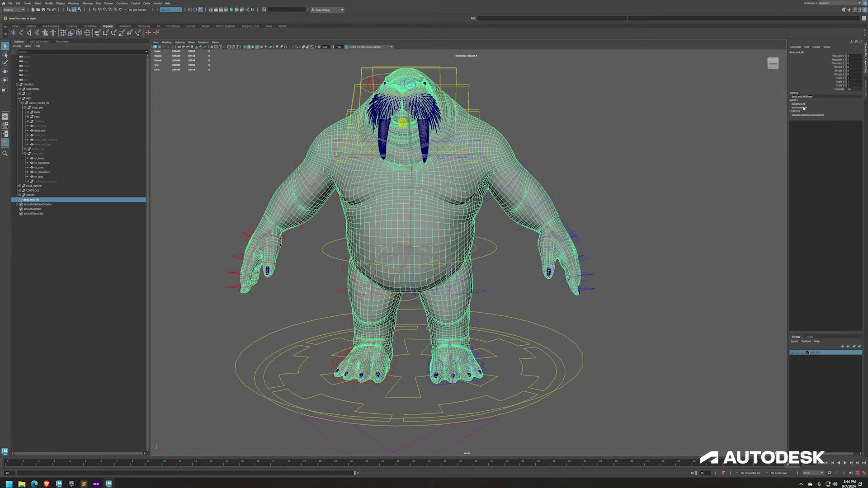
click(270, 9)
text(deltaMush10)
key(Return)
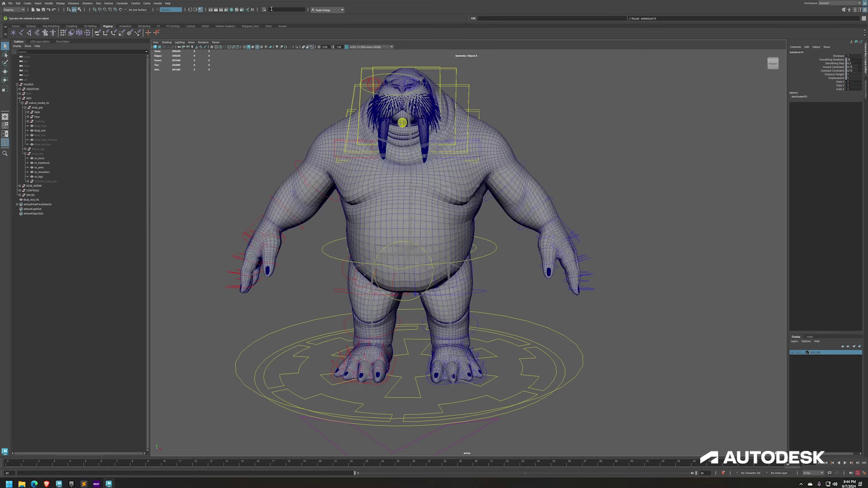
key(Delete)
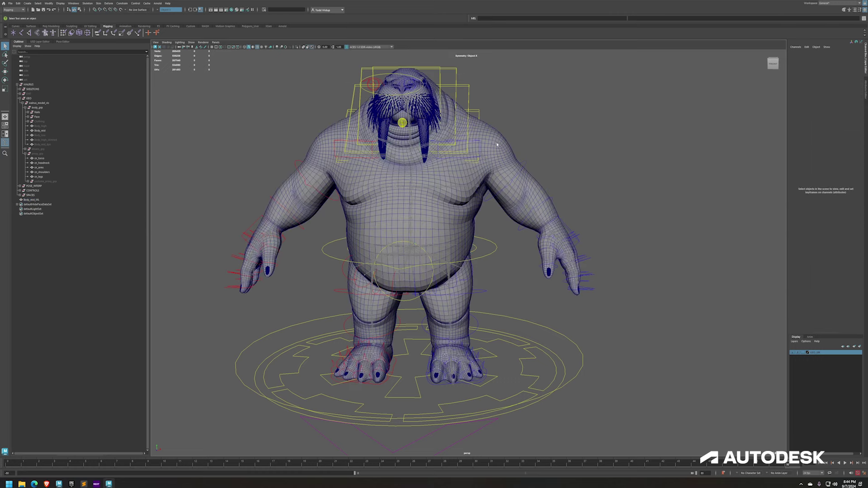
Check the remaining inputs on Body_mid_ML and scrub the animation to see how the mesh deforms, ending at the timeline's start.
click(497, 144)
click(512, 137)
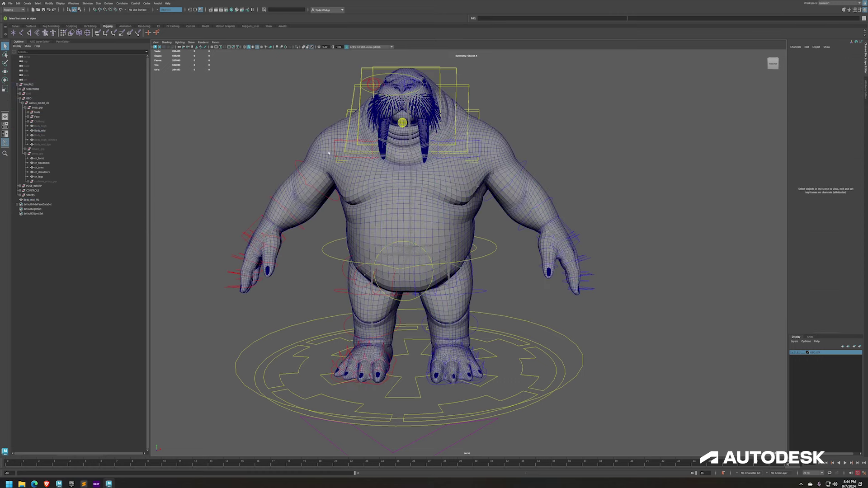
click(42, 200)
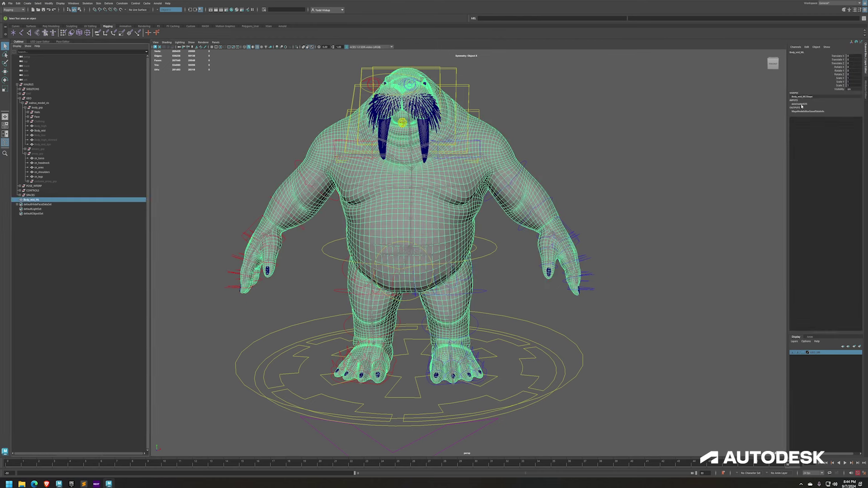
mouse_move(29, 463)
mouse_down()
mouse_move(16, 463)
mouse_move(90, 465)
mouse_move(149, 485)
mouse_move(377, 487)
mouse_move(581, 468)
mouse_move(790, 432)
mouse_move(289, 418)
mouse_move(157, 410)
mouse_move(282, 403)
mouse_move(130, 395)
mouse_up()
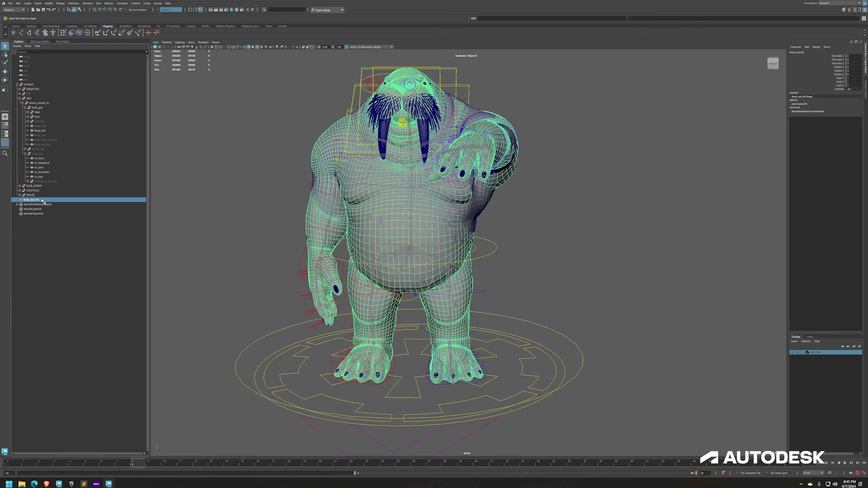
click(8, 466)
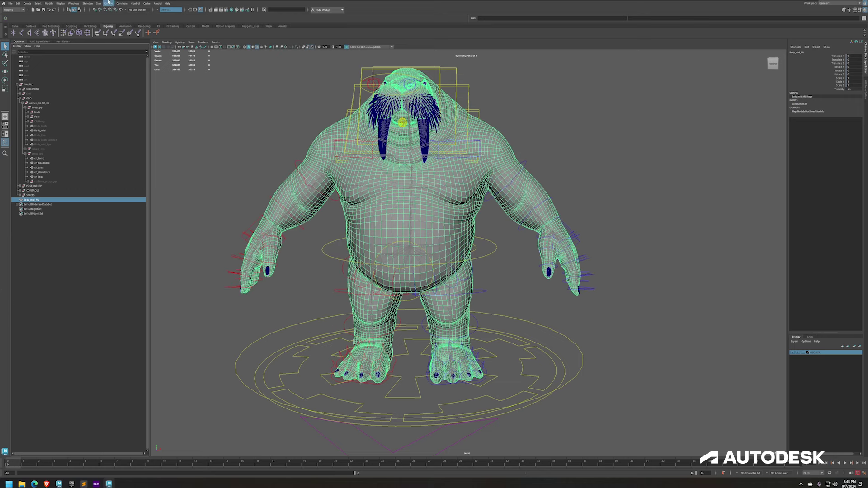
Apply an ML Deformer to Body_mid_ML and open the deformer's full attributes.
click(108, 3)
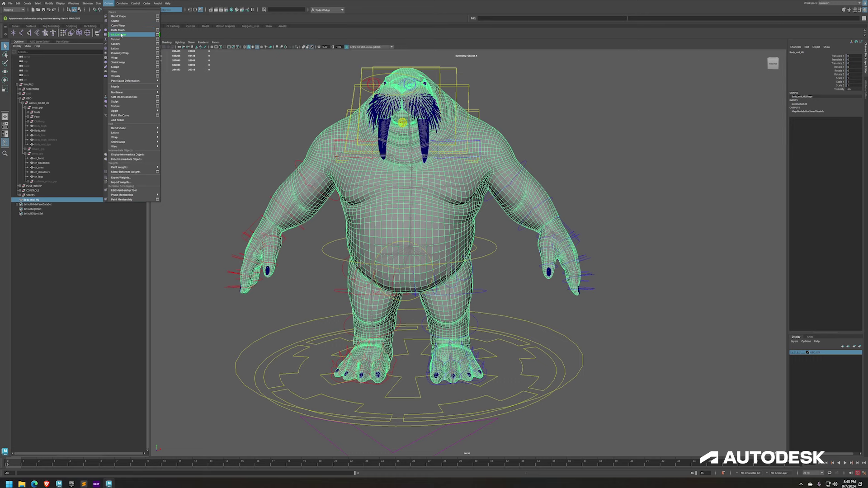
click(121, 35)
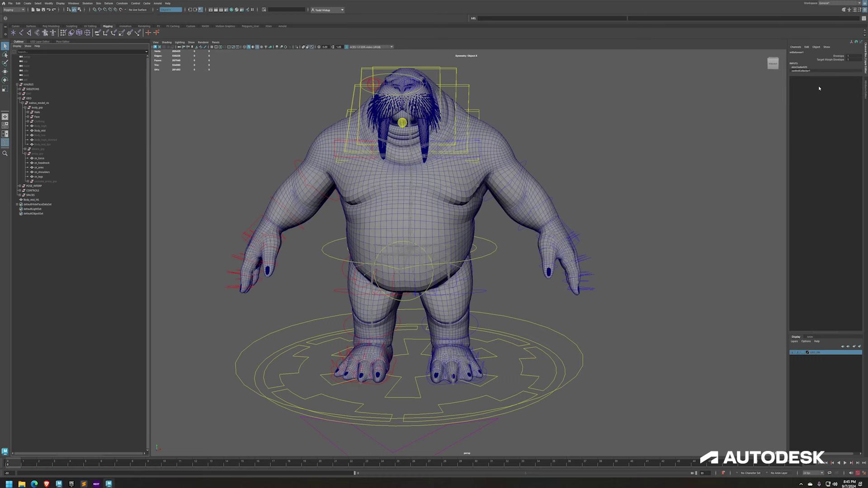
click(864, 84)
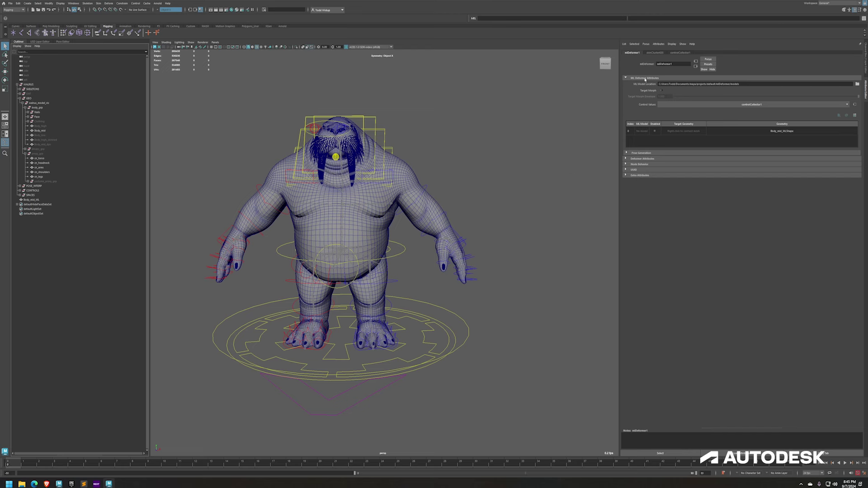
Examine the ML Deformer's Deformer Attributes, GPU, Node Behavior, UUID and Pose Generation sections.
click(625, 158)
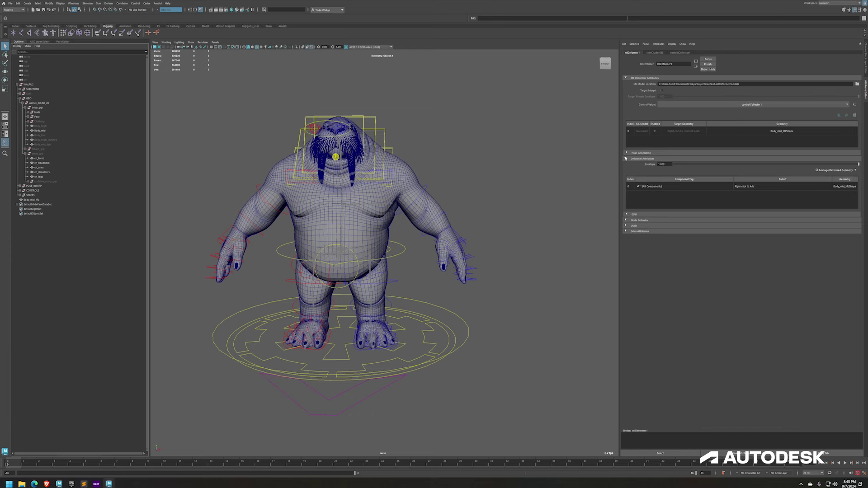
click(627, 213)
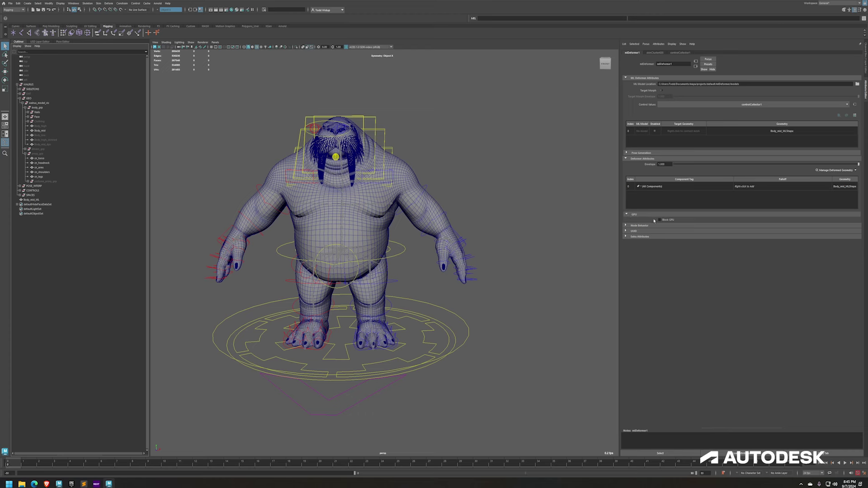
click(629, 232)
click(630, 225)
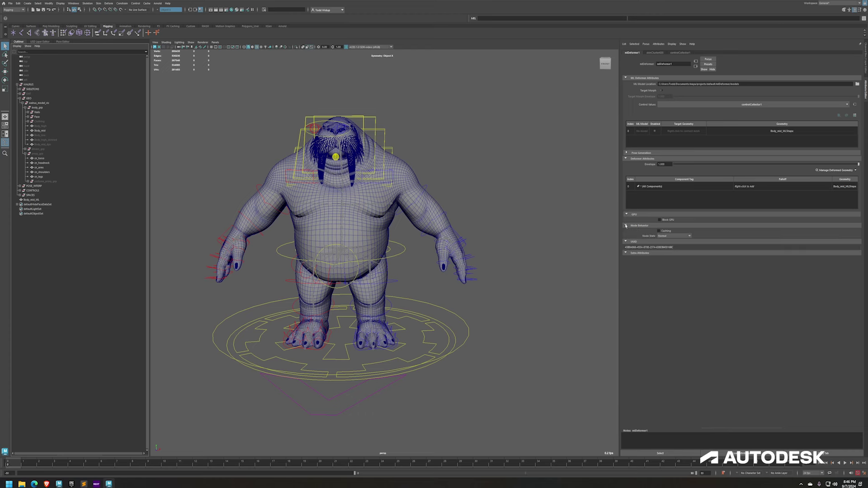
click(627, 153)
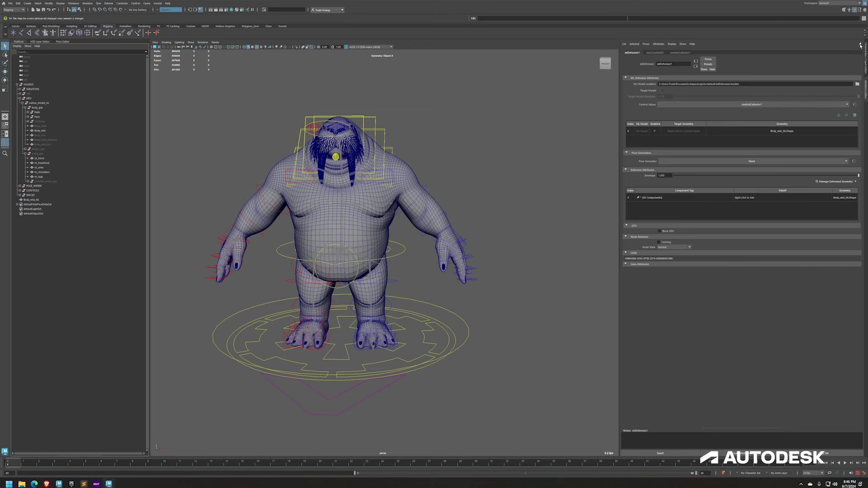
Examine the control collector node connected to the ML Deformer, comparing it with the deformer's own attributes.
click(853, 107)
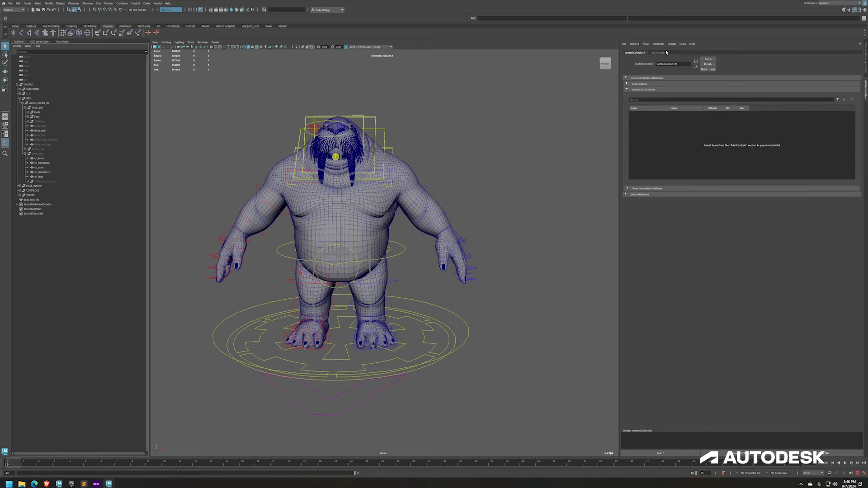
click(660, 53)
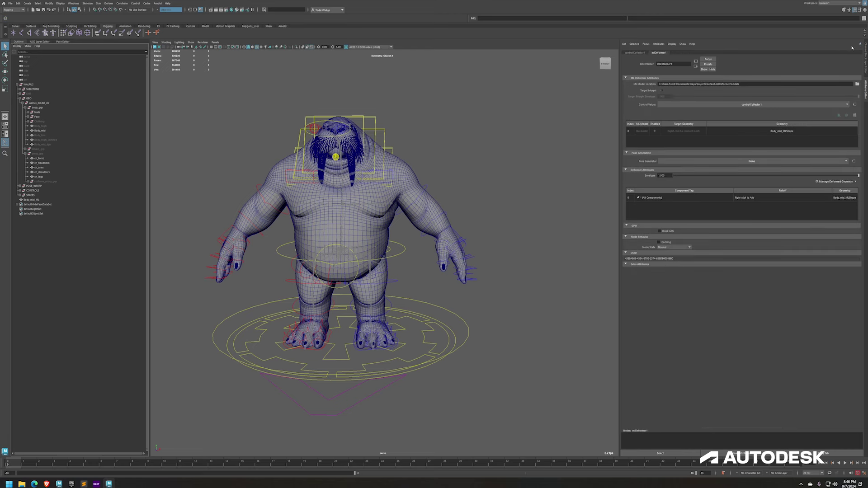
click(635, 53)
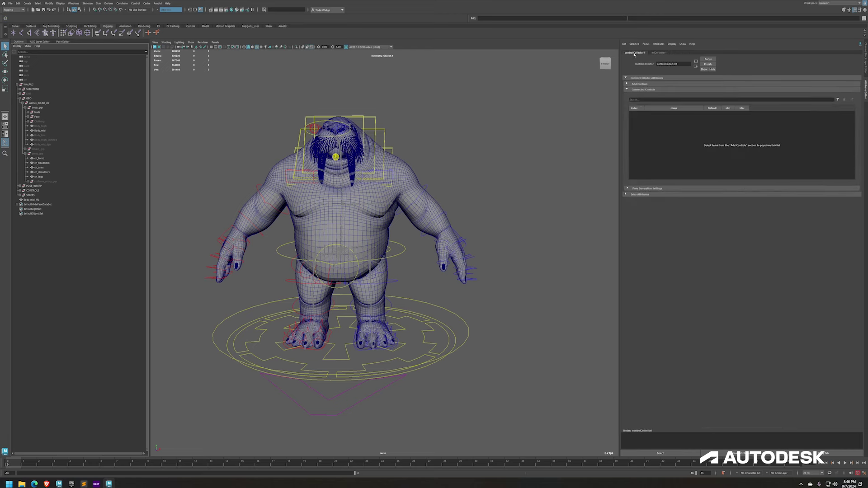
Expand the control collector's Add Controls and Pose Generation Settings sections, then try selecting the rig's controls and the body mesh.
click(657, 53)
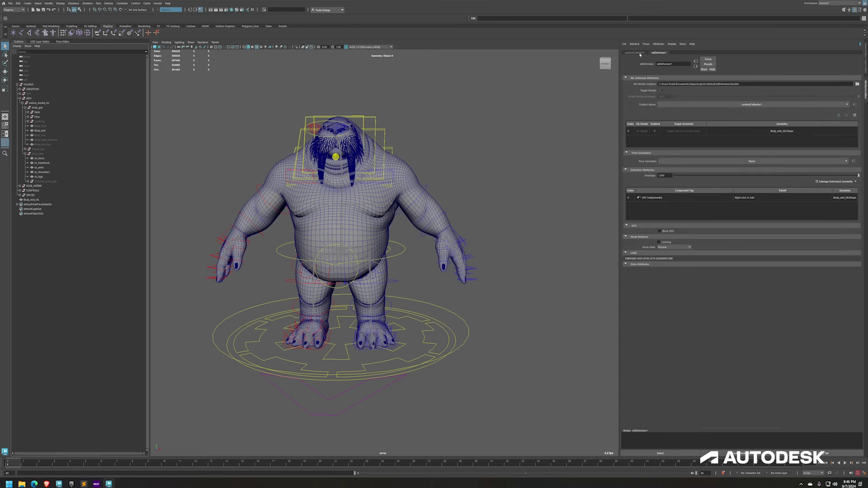
click(636, 53)
click(461, 325)
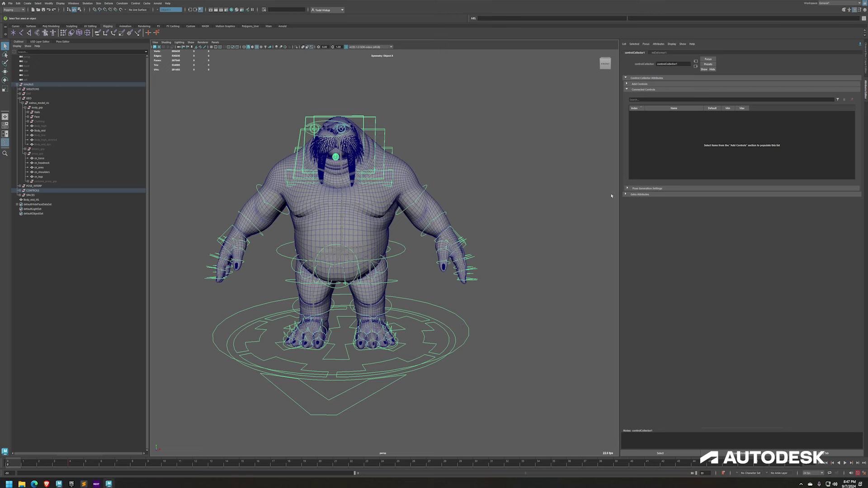
click(626, 84)
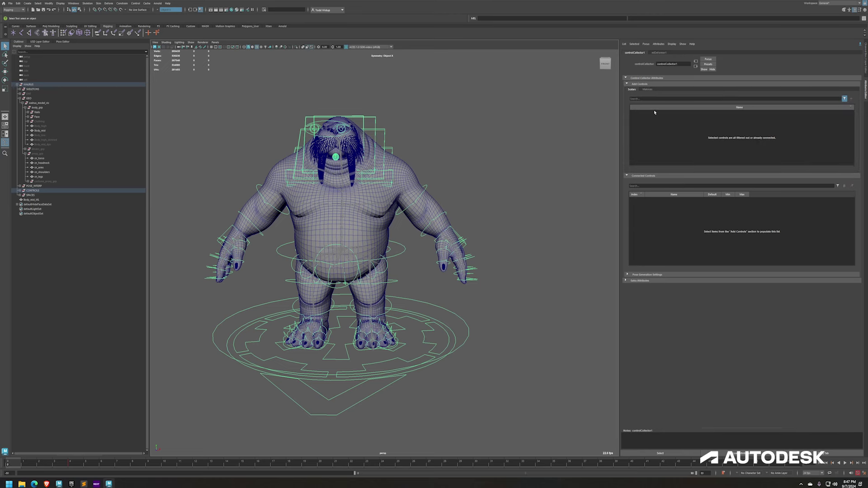
click(627, 275)
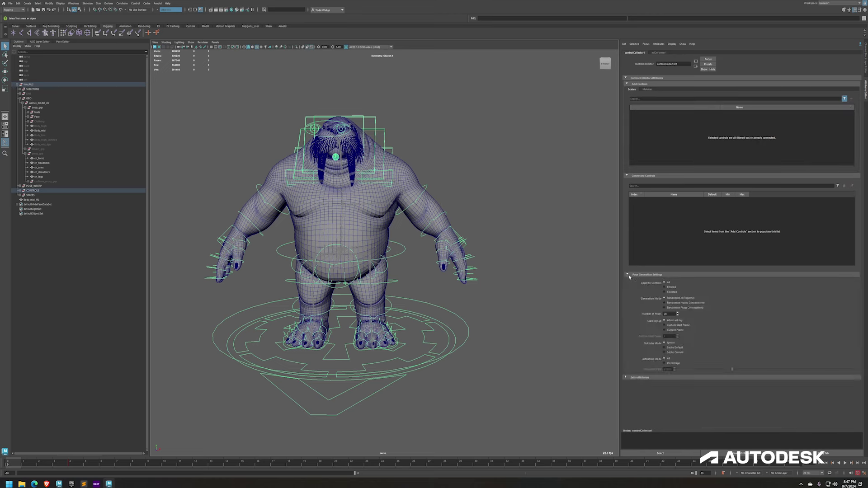
click(432, 190)
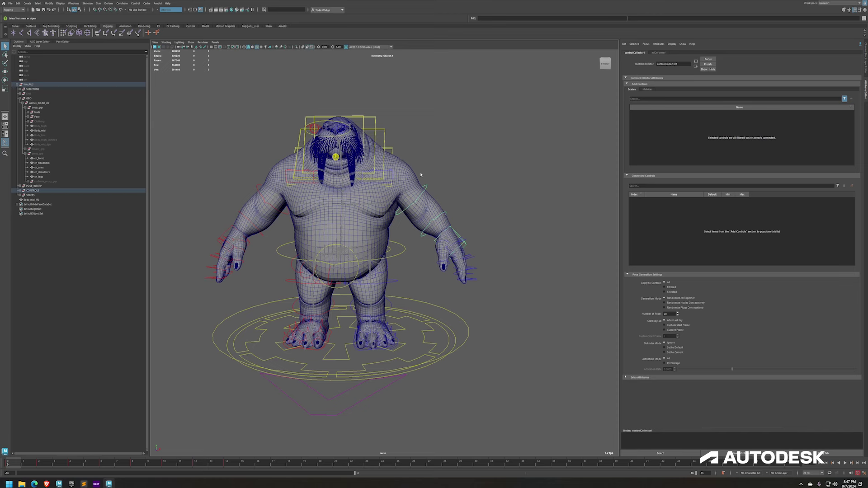
click(373, 223)
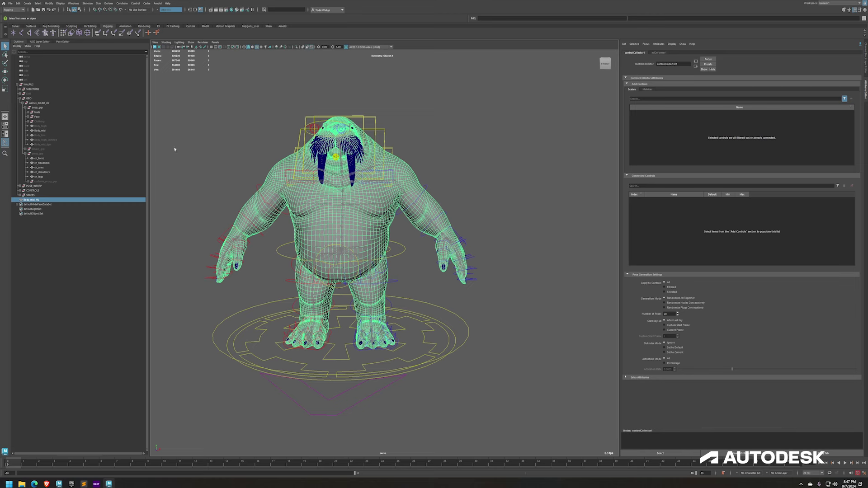
Expand the walrus's full bind skeleton hierarchy in the scene tree and try selecting the joints from the hips to the left toe.
click(19, 89)
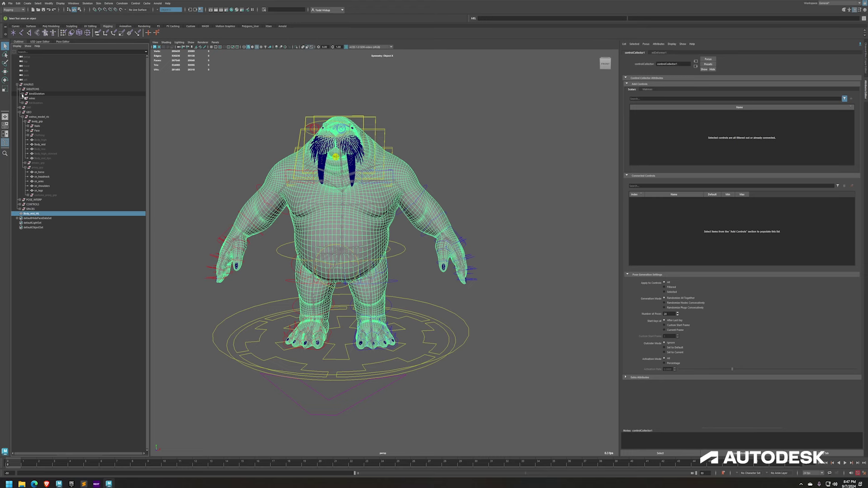
shift+click(21, 94)
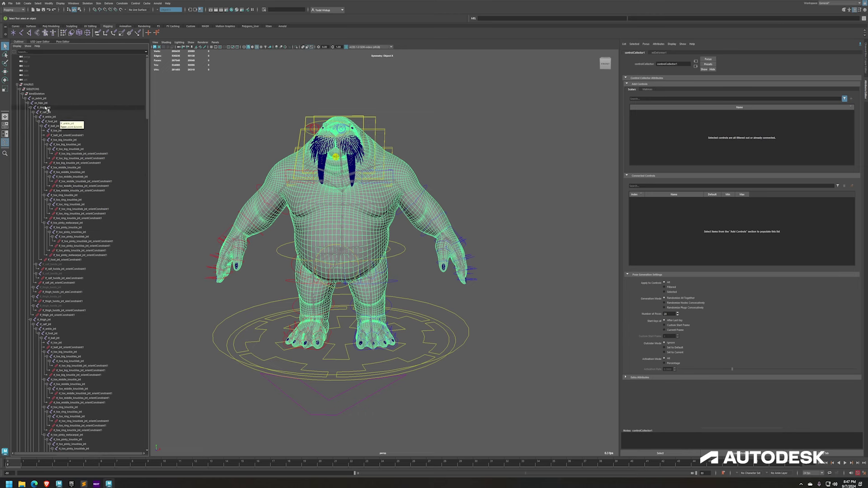
drag(43, 104, 59, 133)
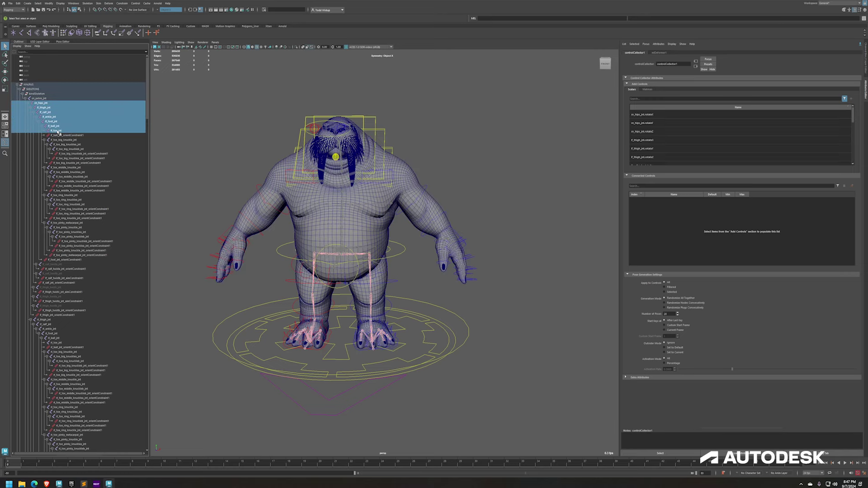
Select the pelvis joint together with the spine, neck and head joints, and collapse the muzzle joint's long list of whisker joints.
click(44, 99)
scroll(51, 322, down, 10)
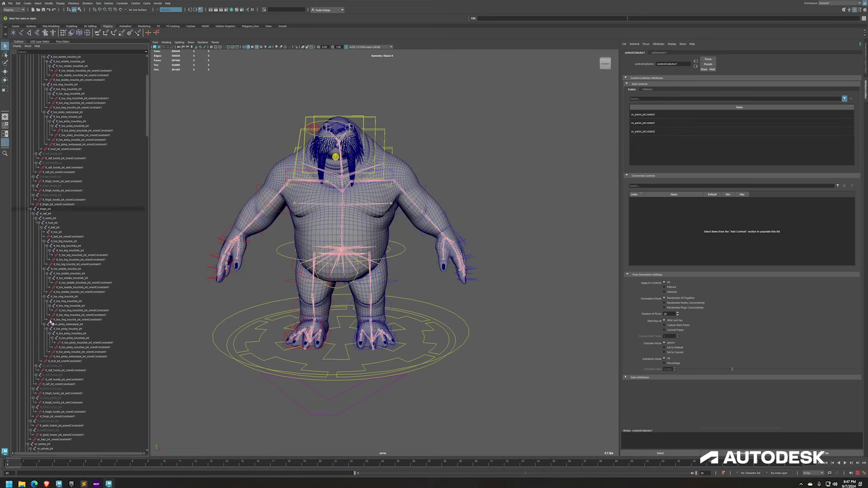
scroll(51, 323, down, 8)
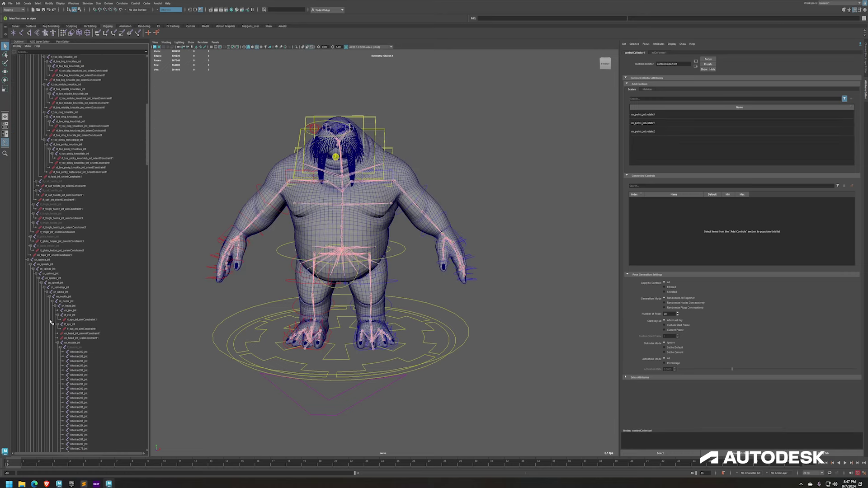
click(50, 260)
shift+click(71, 307)
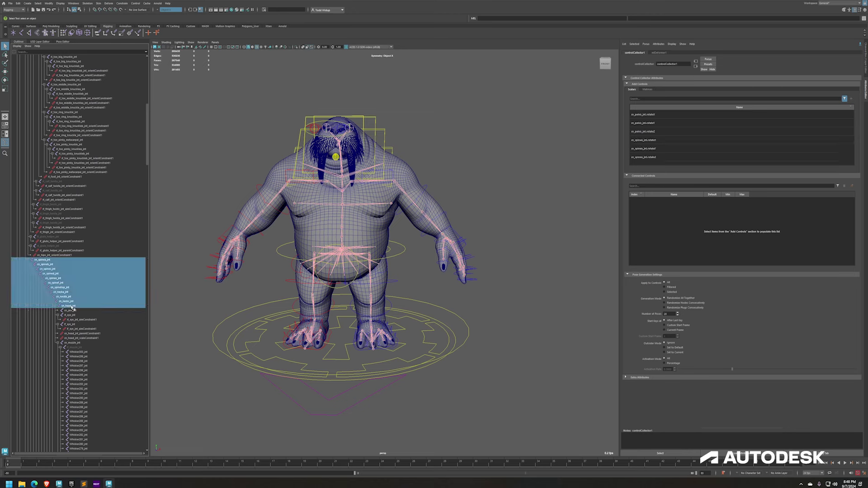
click(57, 342)
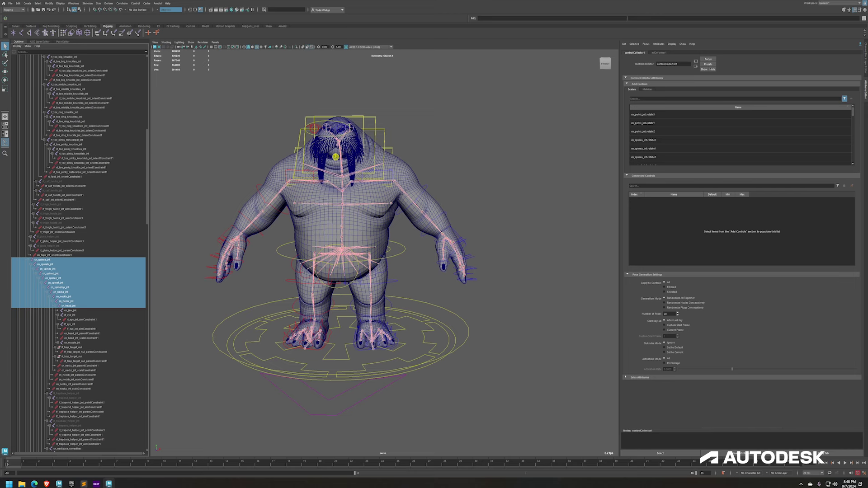
Include Translate attributes in the control filter and add all listed pelvis, spine, neck and head attributes to the connected controls.
click(845, 97)
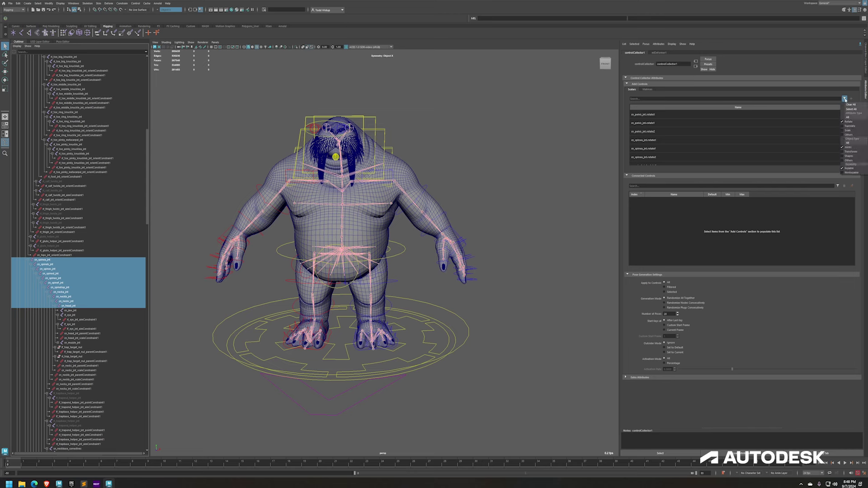
click(850, 127)
click(665, 148)
right_click(665, 149)
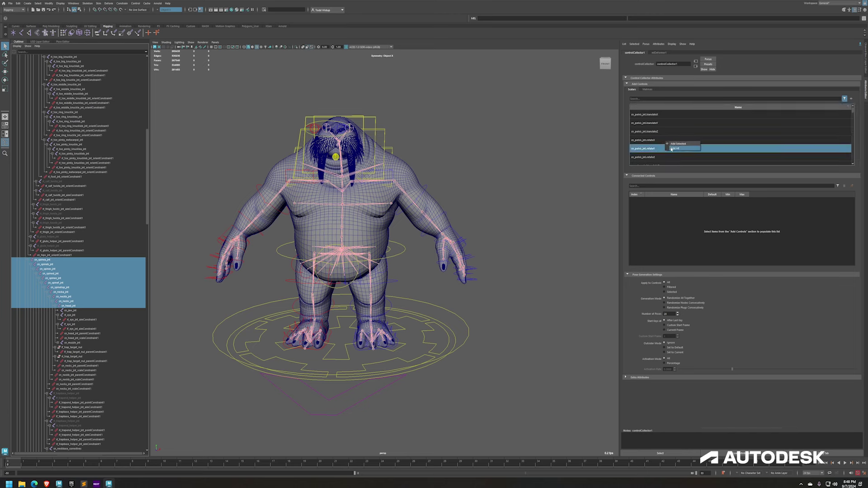
click(674, 148)
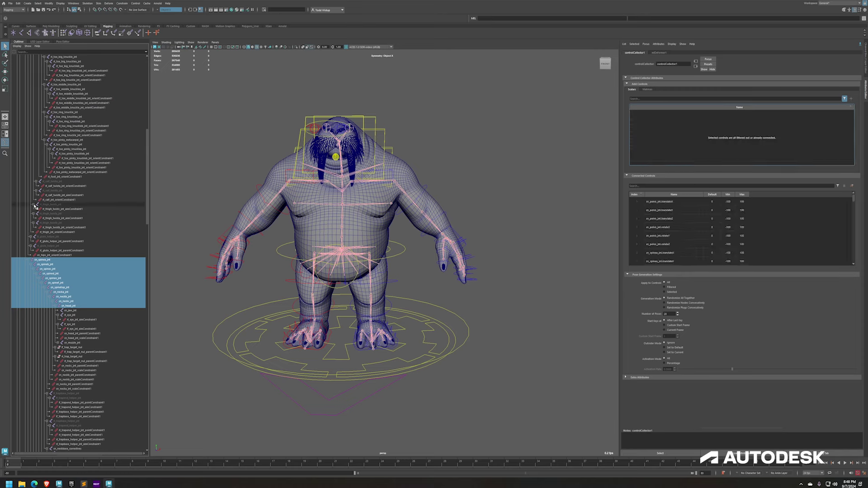
Select the hips joint, the left leg joints from thigh to toe, and the left big, middle, ring and pinky toe joints, skipping constraints.
scroll(36, 201, up, 5)
scroll(55, 122, up, 5)
click(41, 103)
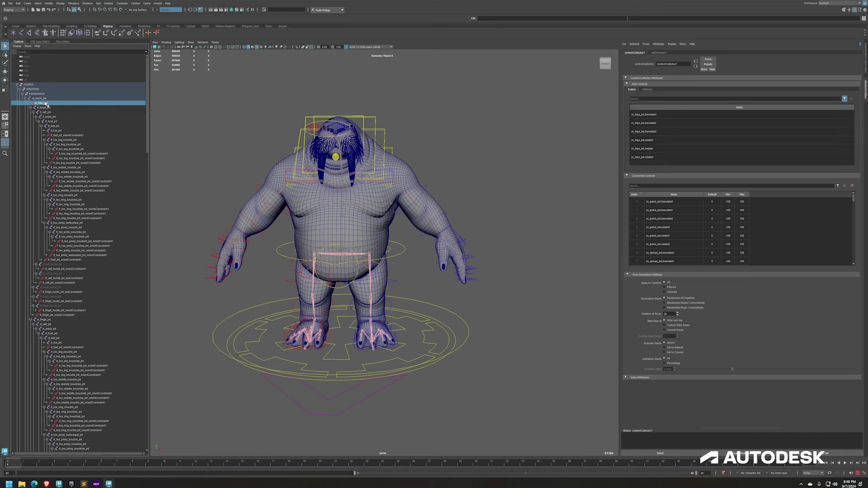
shift+click(57, 130)
ctrl+click(67, 140)
ctrl+click(70, 145)
ctrl+click(71, 149)
ctrl+click(67, 167)
ctrl+click(69, 172)
ctrl+click(70, 176)
ctrl+click(64, 195)
ctrl+click(68, 199)
ctrl+click(70, 204)
ctrl+click(66, 222)
ctrl+click(68, 227)
ctrl+click(70, 232)
ctrl+click(68, 236)
Add the right leg joints from thigh to toe and all the right big, middle, ring and pinky toe joints to the selection.
scroll(70, 238, down, 4)
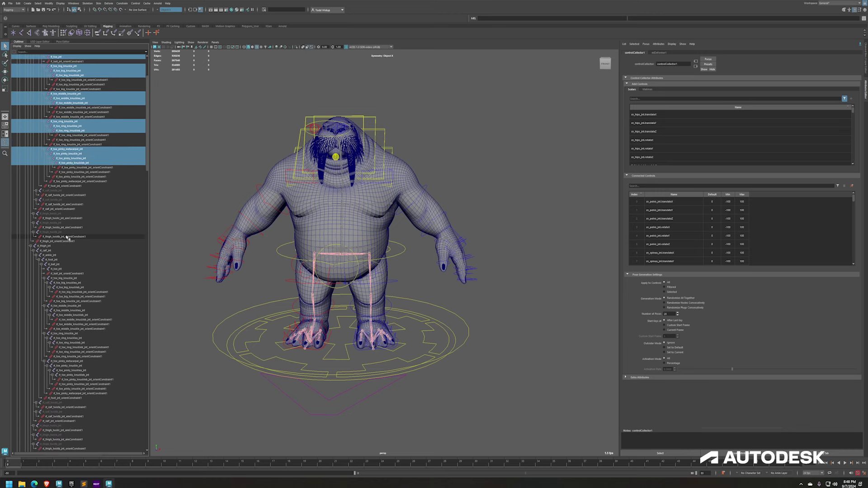
ctrl+click(47, 246)
shift+click(56, 269)
ctrl+click(62, 278)
ctrl+click(62, 283)
ctrl+click(63, 288)
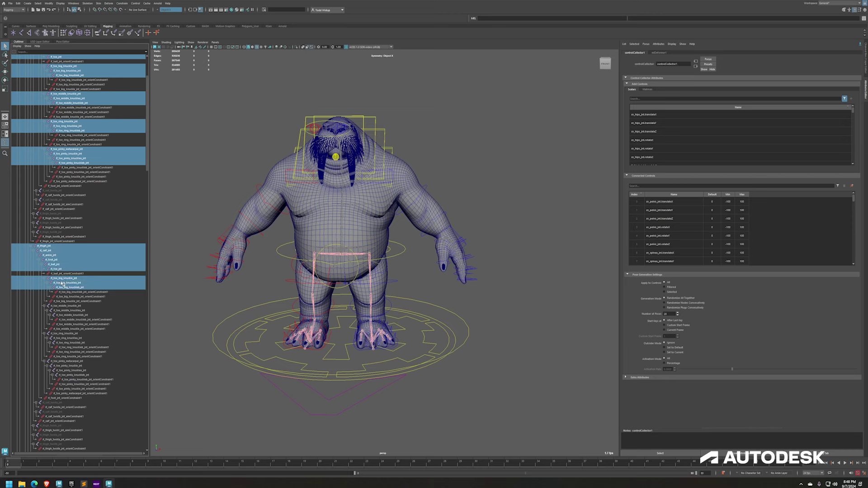
ctrl+click(59, 306)
ctrl+click(60, 314)
ctrl+click(60, 310)
ctrl+click(63, 333)
ctrl+click(64, 338)
ctrl+click(65, 343)
ctrl+click(61, 361)
ctrl+click(61, 366)
ctrl+click(63, 370)
ctrl+click(63, 374)
Add the left arm joints from clavicle to hand, plus the left thumb and index finger joints, to the selection.
scroll(58, 357, down, 5)
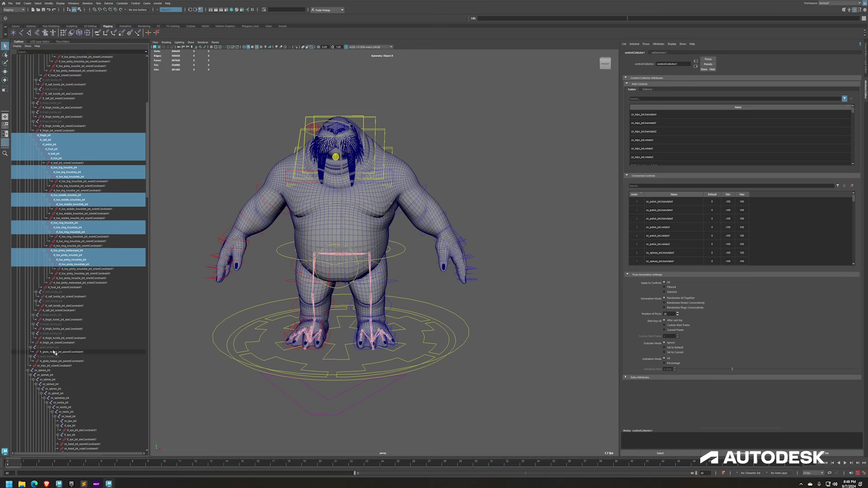
scroll(59, 346, down, 8)
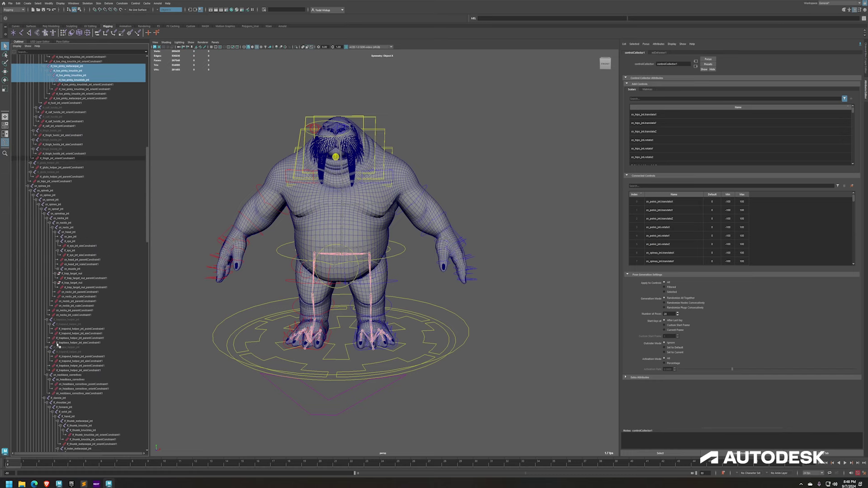
scroll(58, 345, down, 3)
ctrl+click(68, 325)
shift+click(80, 357)
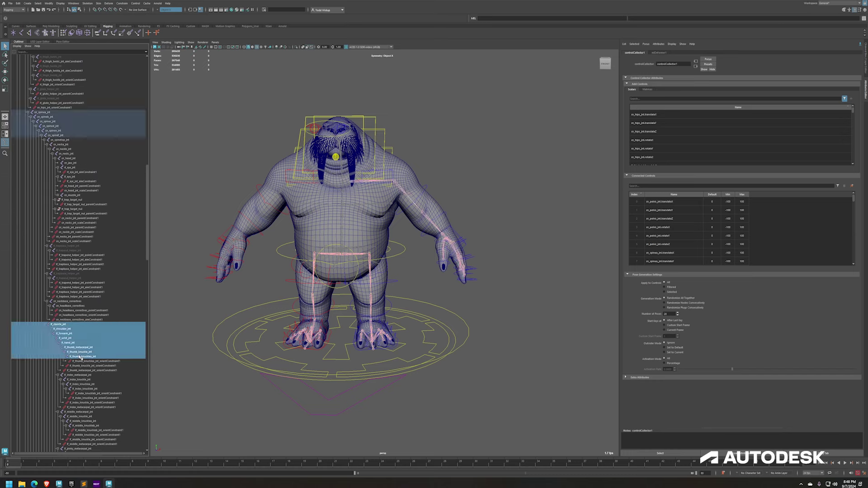
ctrl+click(78, 375)
shift+click(79, 389)
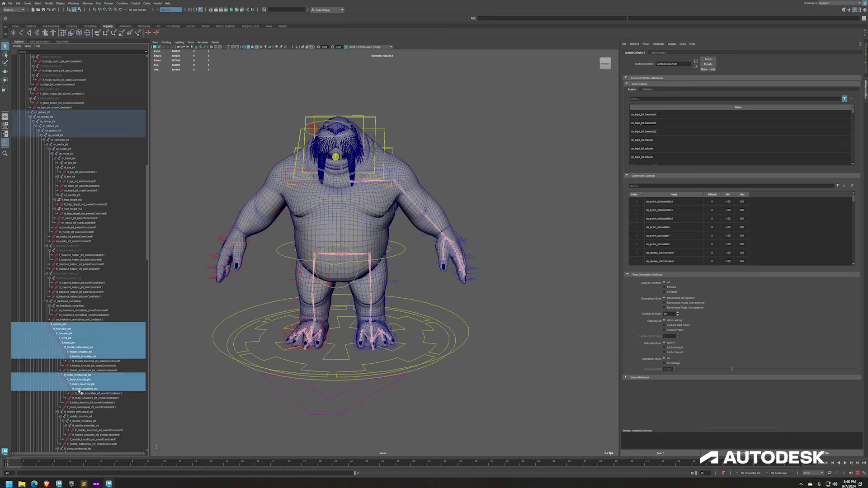
Add the left middle finger and pinky joints, from metacarpal to last knuckle, to the selection.
scroll(79, 392, down, 3)
ctrl+click(90, 333)
ctrl+click(81, 333)
ctrl+click(79, 338)
shift+click(80, 352)
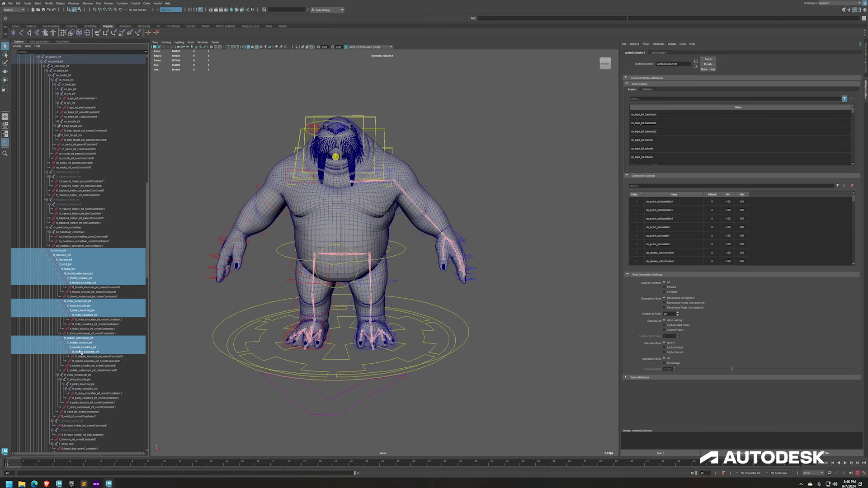
ctrl+click(78, 375)
shift+click(80, 389)
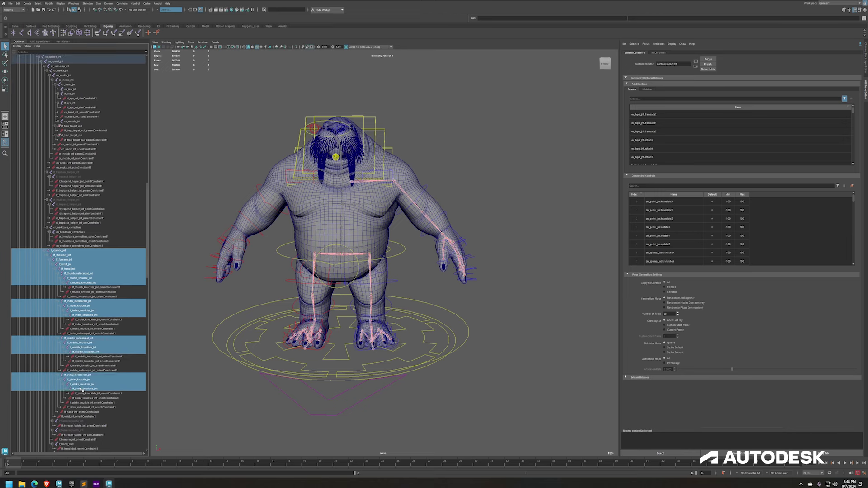
Add the right arm joints from clavicle to hand, plus the right thumb and index finger joints, to the selection.
scroll(82, 386, down, 8)
scroll(75, 325, down, 2)
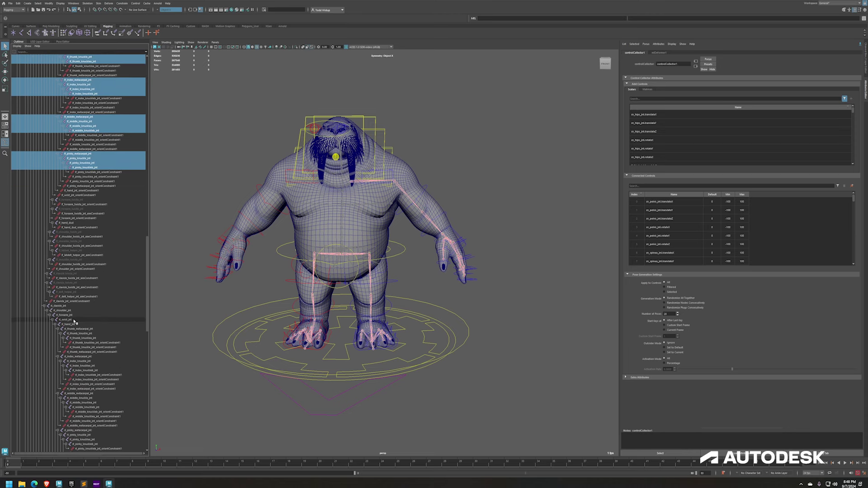
ctrl+click(58, 306)
shift+click(82, 338)
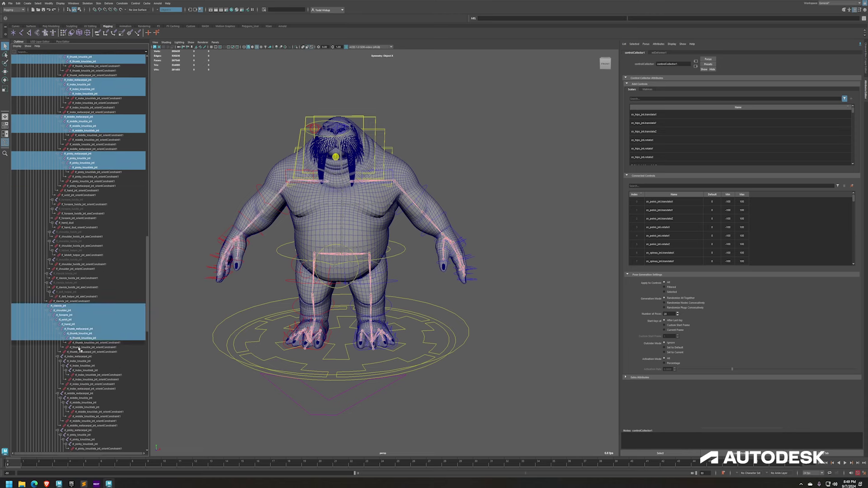
ctrl+click(79, 357)
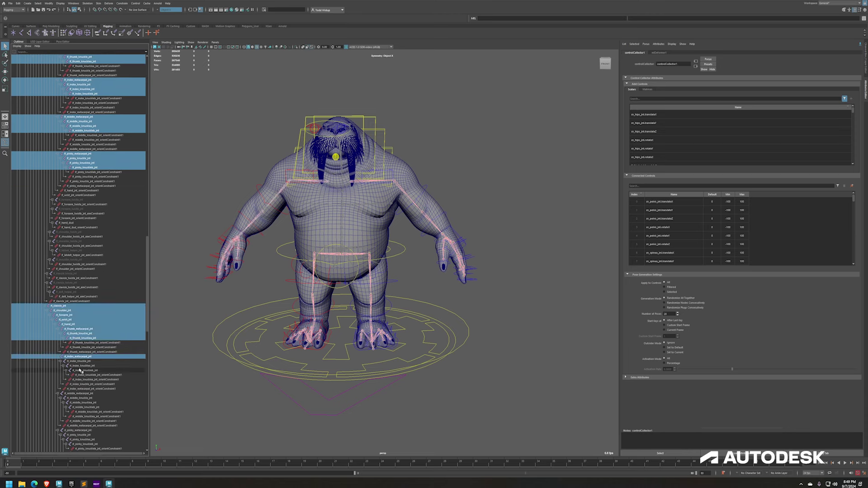
shift+click(80, 370)
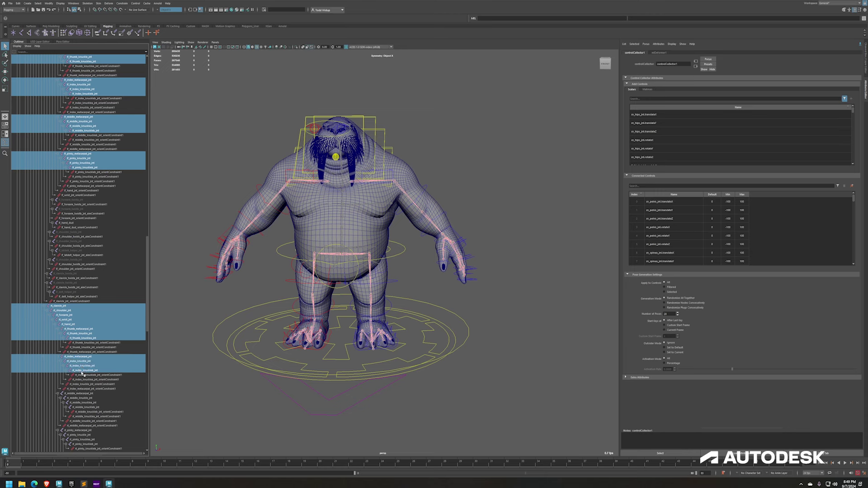
Add the right middle finger and pinky joints, from metacarpal to last knuckle, to the selection.
ctrl+click(78, 393)
shift+click(80, 398)
shift+click(81, 402)
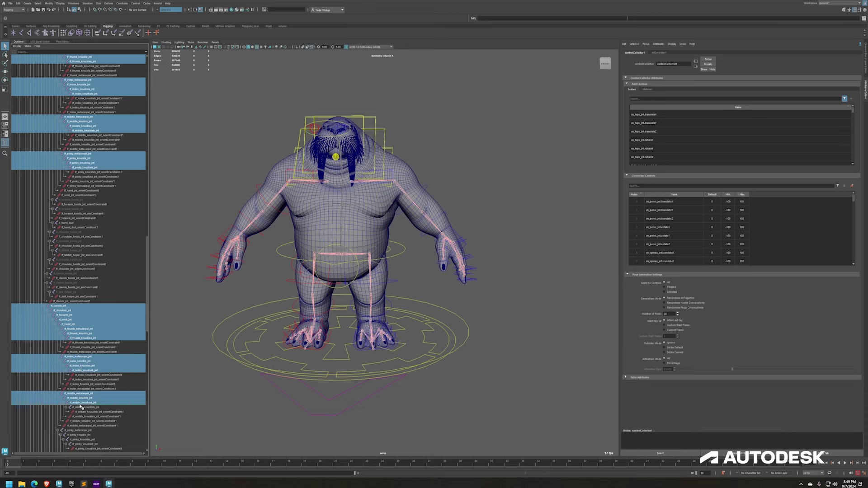
shift+click(80, 407)
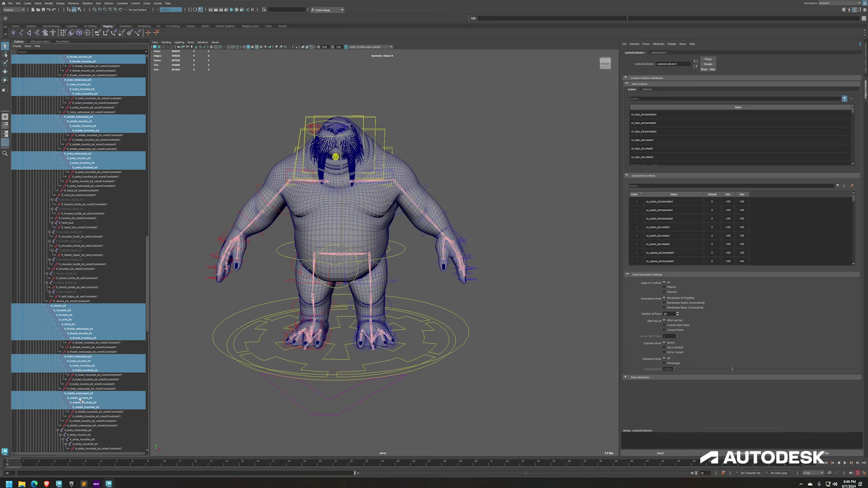
scroll(80, 400, down, 5)
ctrl+click(78, 356)
shift+click(79, 361)
shift+click(79, 365)
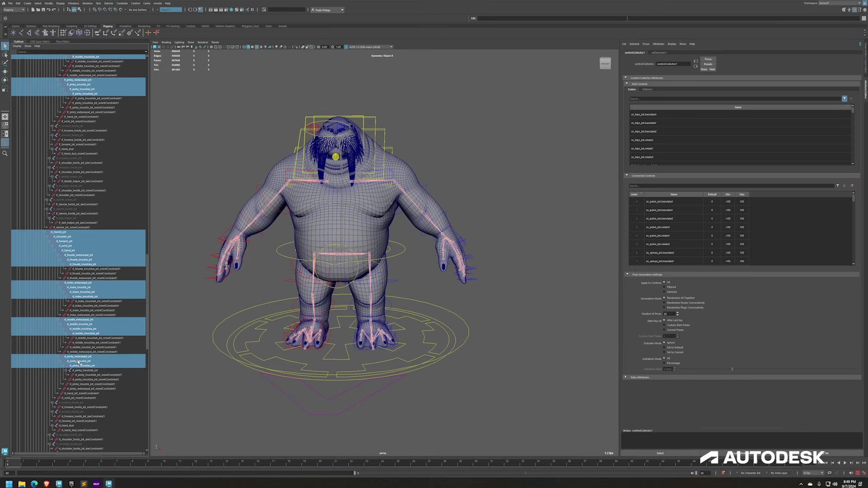
shift+click(81, 370)
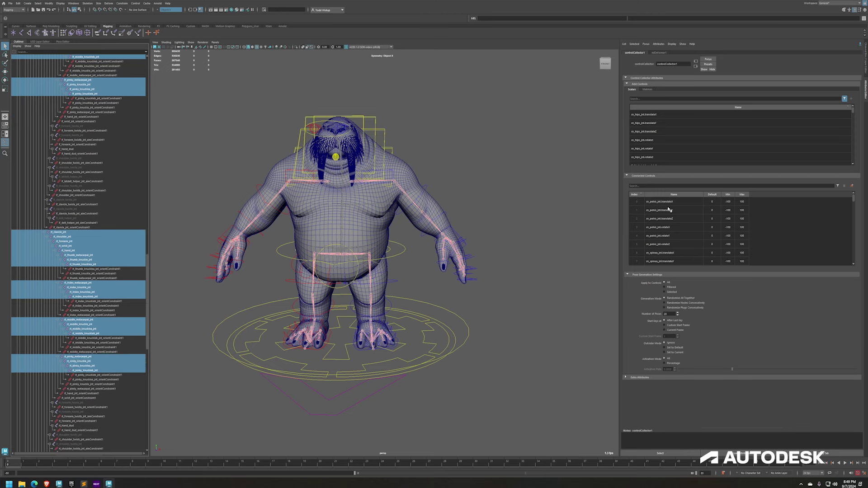
Filter out the translate attributes and connect all the selected joints' rotate attributes as controls in the control collector.
click(845, 98)
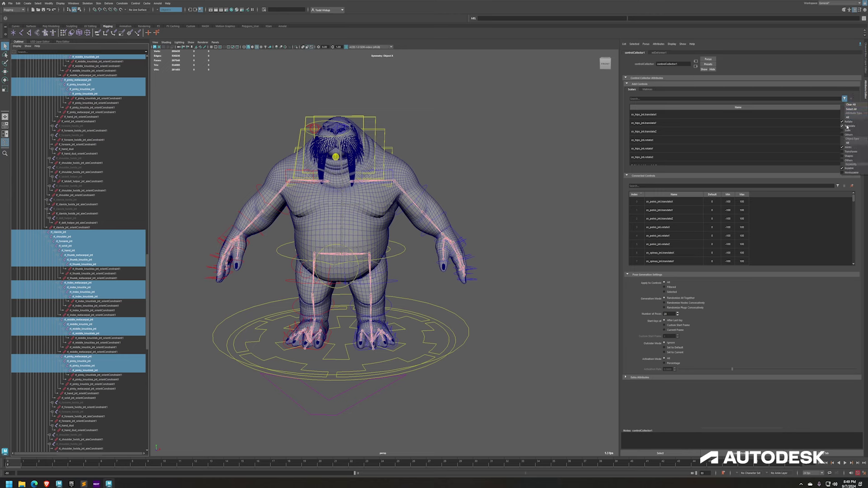
click(731, 126)
right_click(731, 124)
click(732, 125)
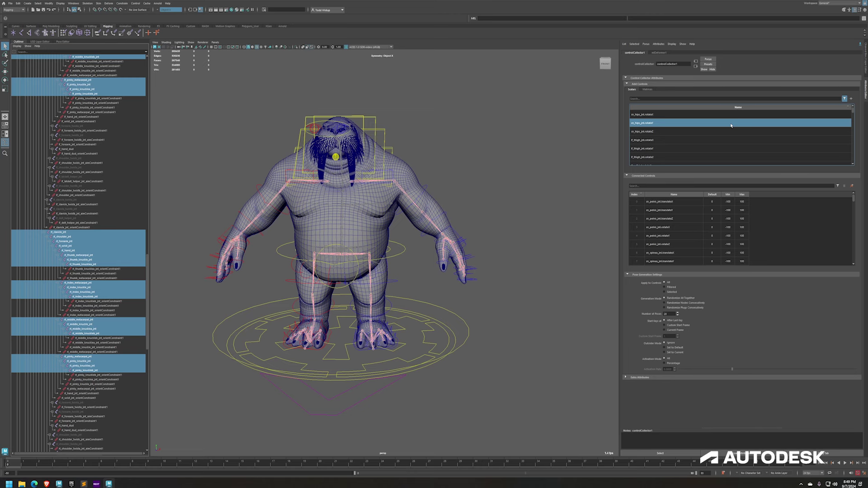
scroll(695, 223, down, 15)
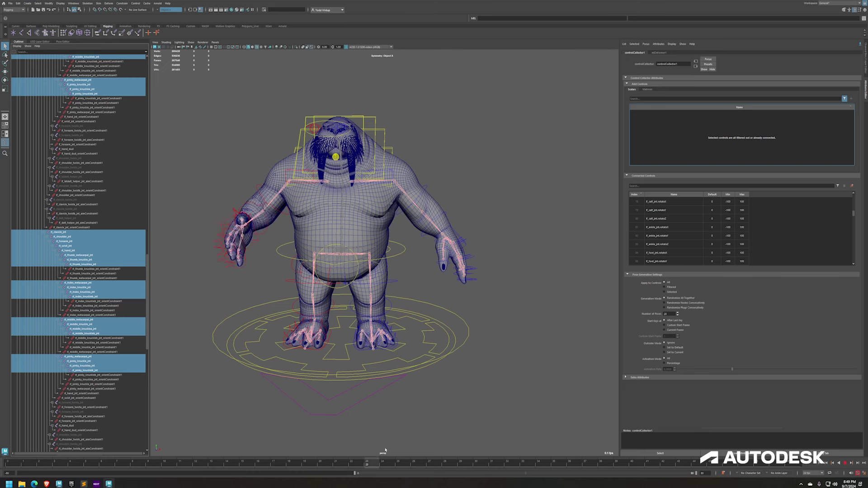
key(Escape)
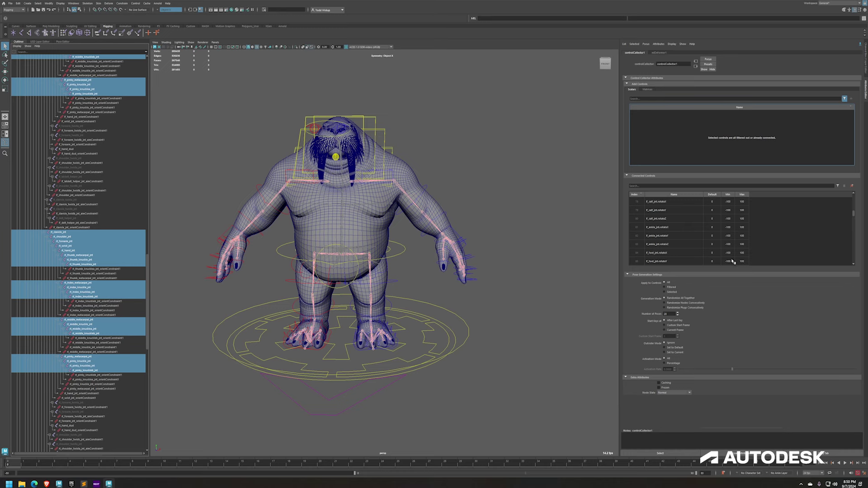
Select the rig's visibility control below the walrus's feet and change its Skeleton Display so the joints can be picked in the viewport.
click(423, 216)
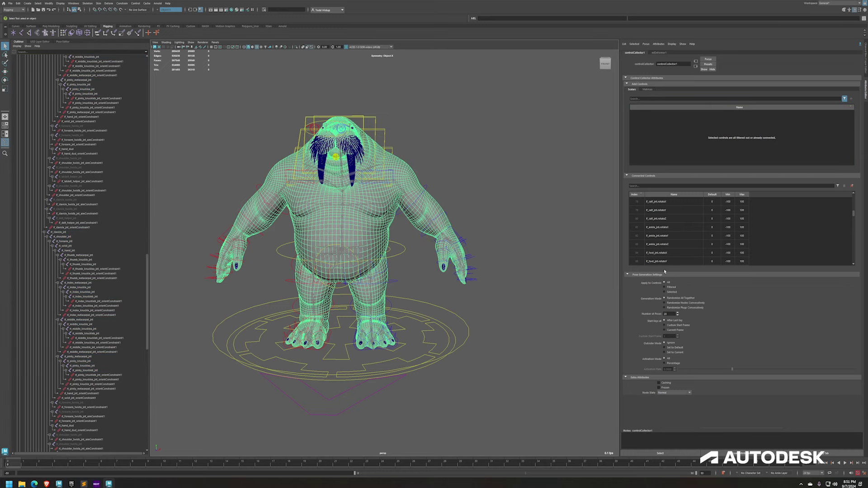
click(333, 401)
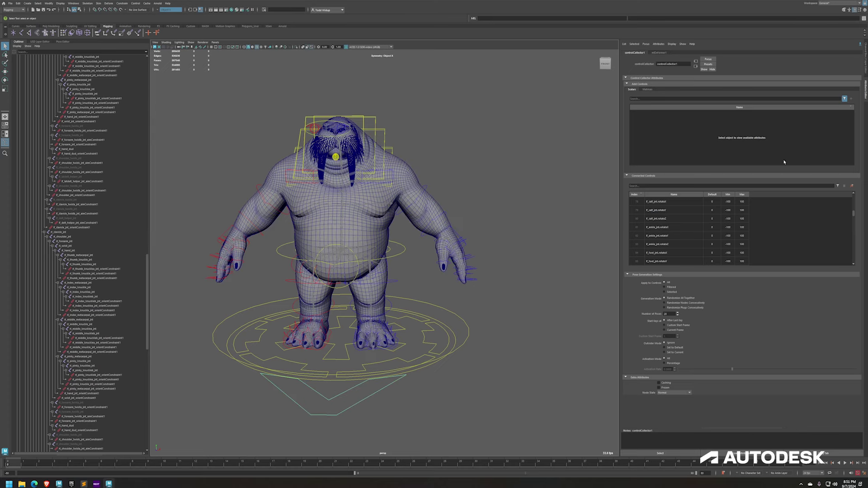
click(863, 68)
click(852, 63)
click(853, 67)
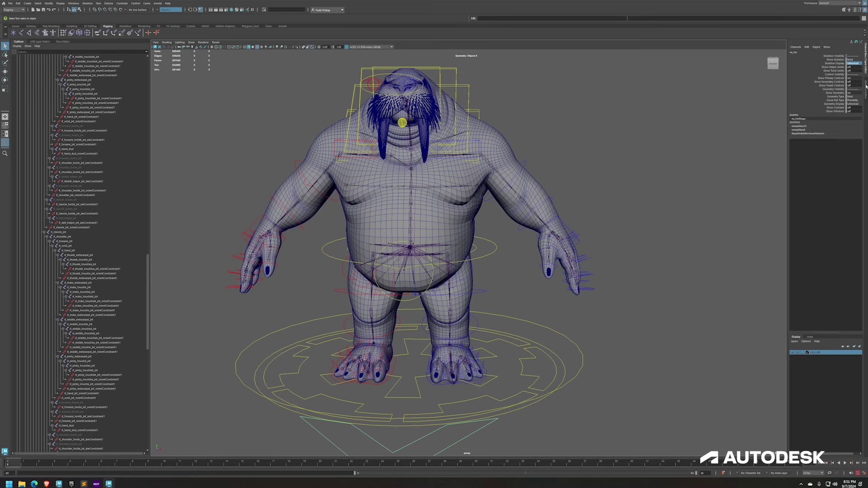
click(863, 69)
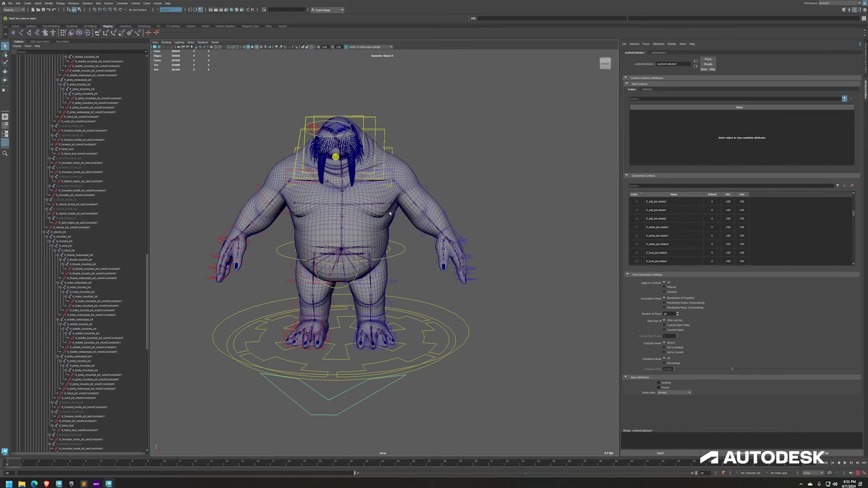
Select the left forearm joint and examine the rotate limits in its limit information.
click(427, 218)
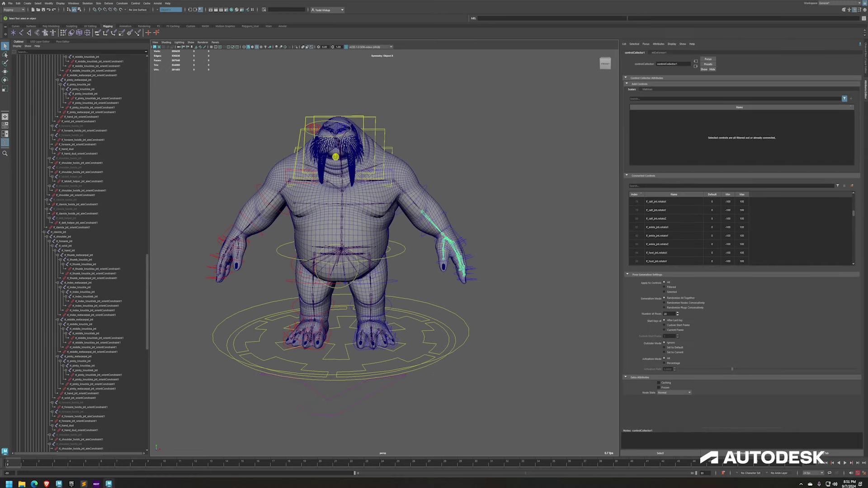
click(860, 42)
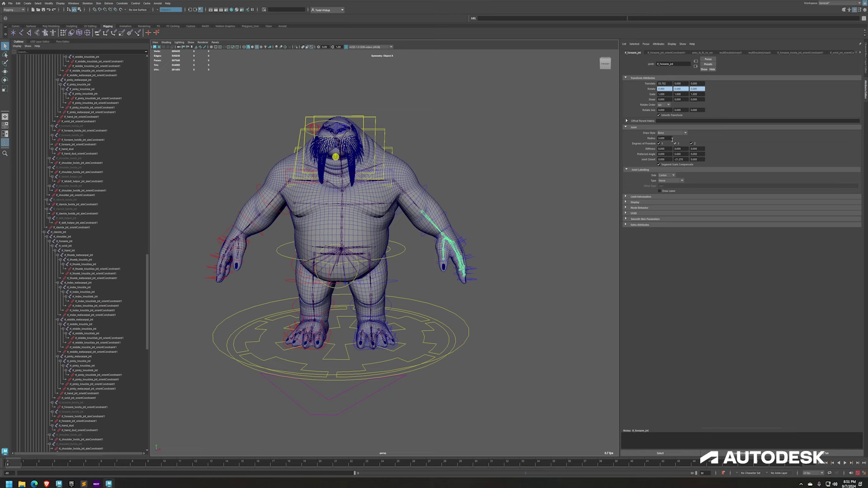
click(625, 197)
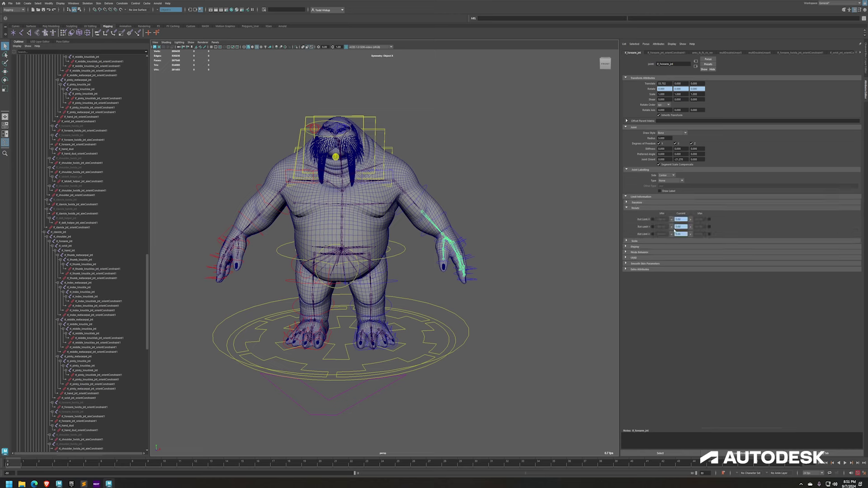
click(633, 208)
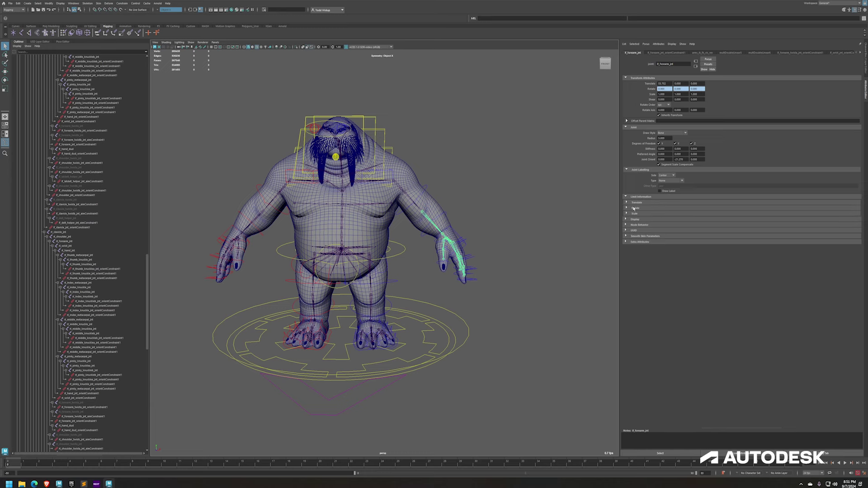
Collapse the skeleton hierarchy in the Outliner and select the Body_mid_ML mesh.
click(414, 168)
click(405, 171)
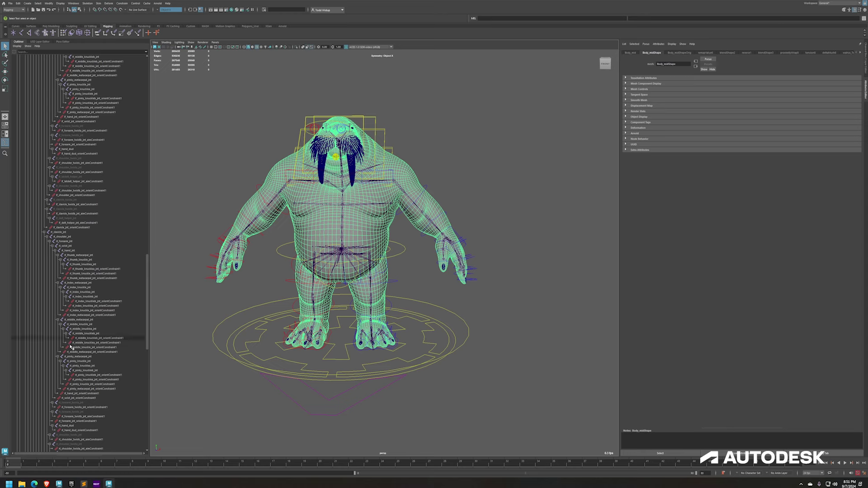
scroll(32, 103, up, 15)
scroll(33, 104, up, 15)
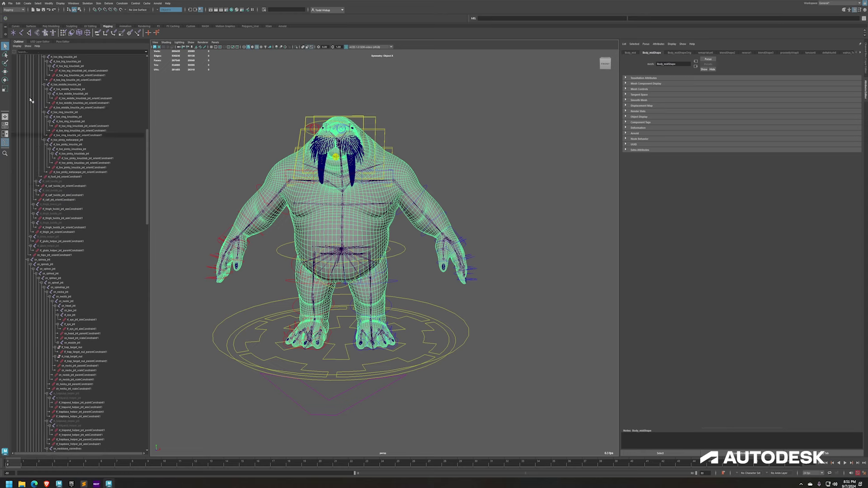
click(21, 94)
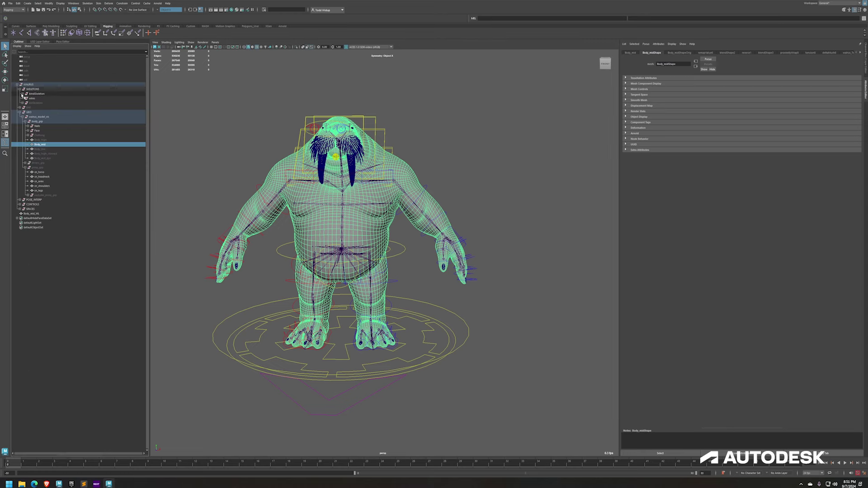
click(34, 214)
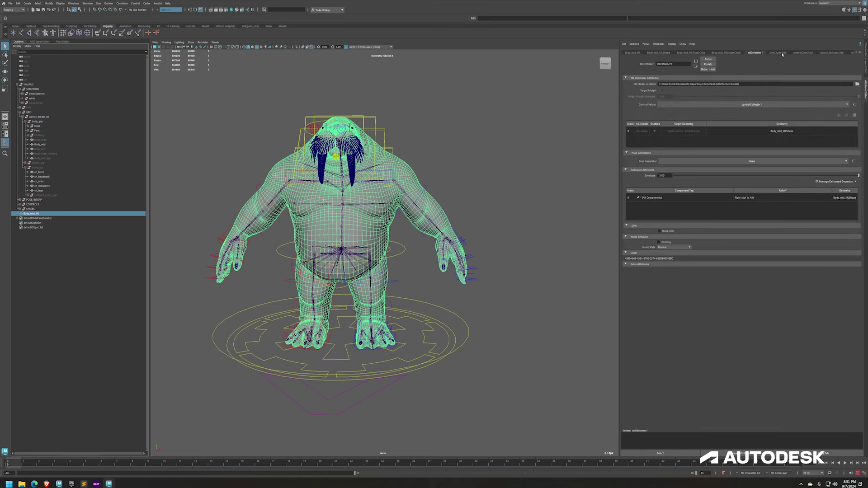
Review the control collector's settings and the ML Deformer's Control Values options for selecting, creating or assigning a collector.
click(802, 53)
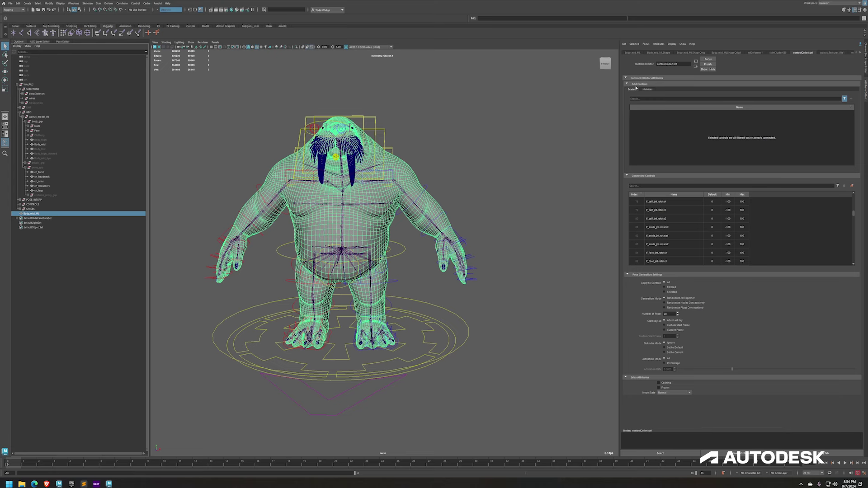
click(754, 52)
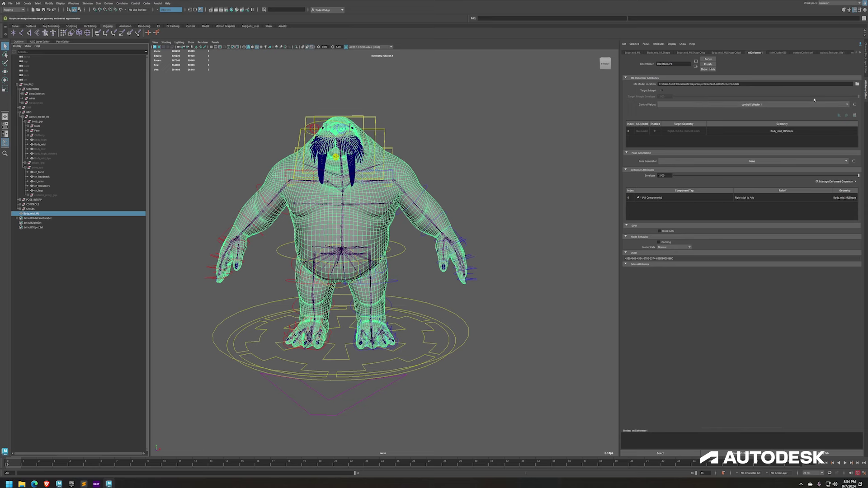
click(846, 104)
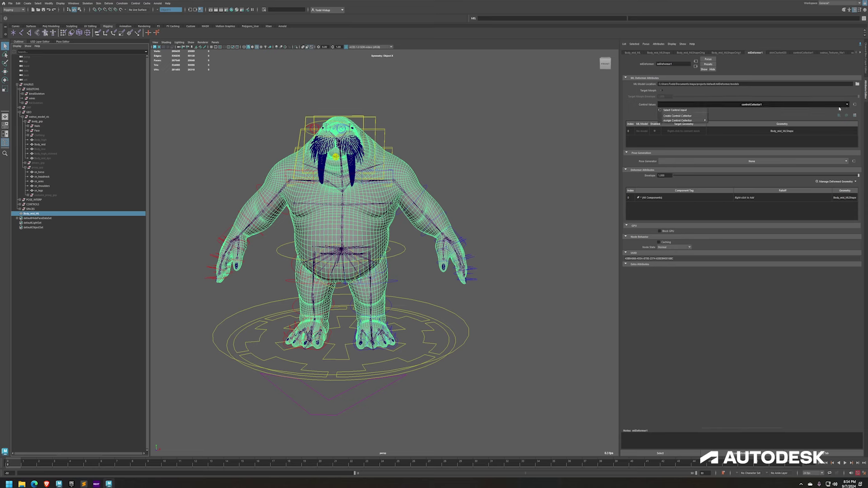
mouse_move(687, 121)
click(669, 108)
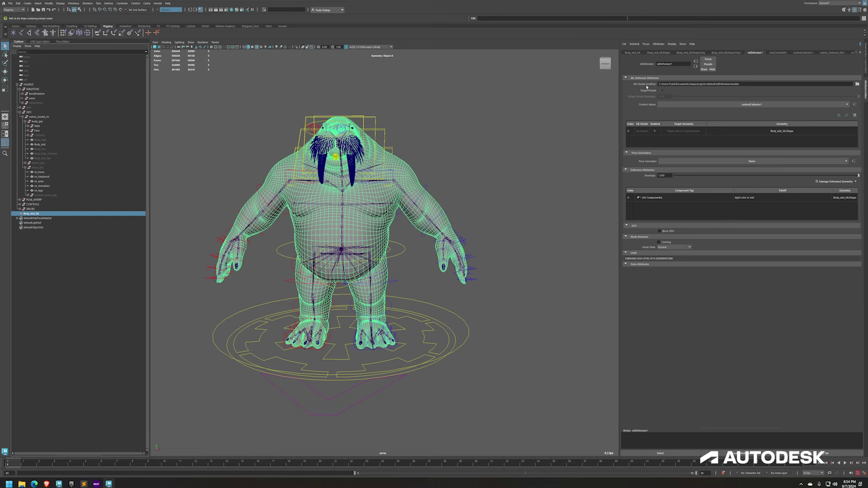
Browse for the ML Model Location and open the mlDeformerVideo folder on the Data (D:) drive.
click(857, 84)
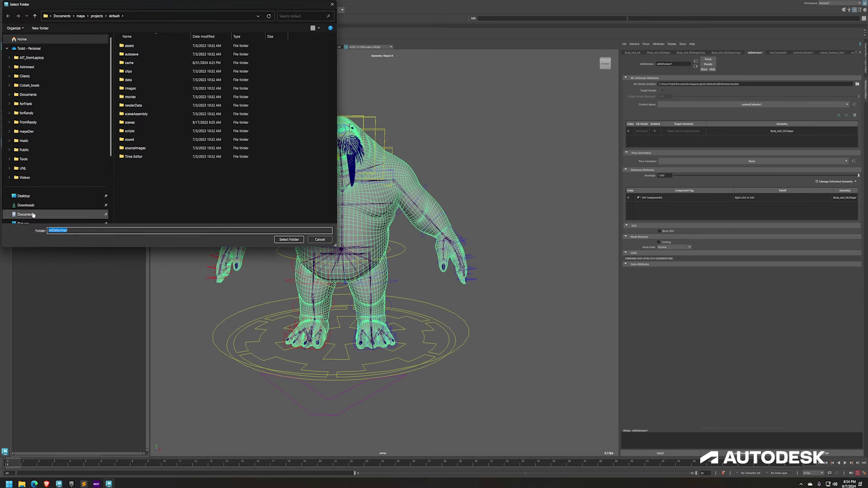
scroll(34, 213, down, 3)
click(36, 204)
double_click(136, 80)
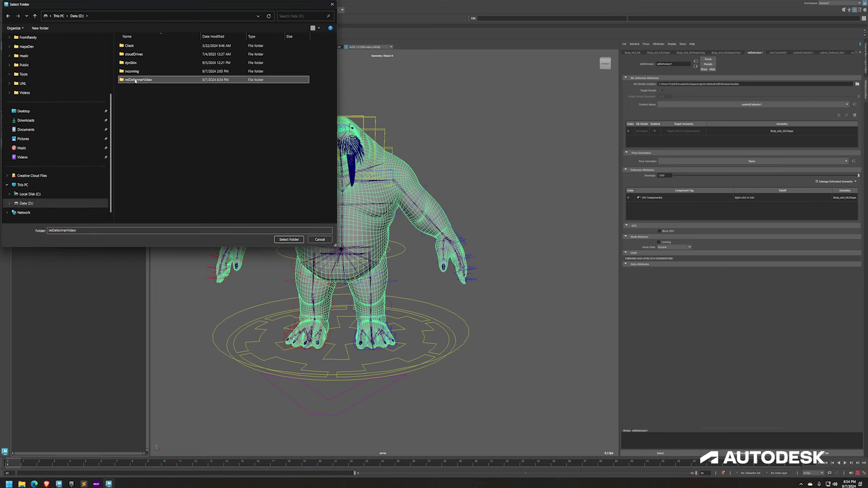
Create a folder named mlData inside mlDeformerVideo and choose it as the ML Model Location.
click(261, 231)
right_click(230, 131)
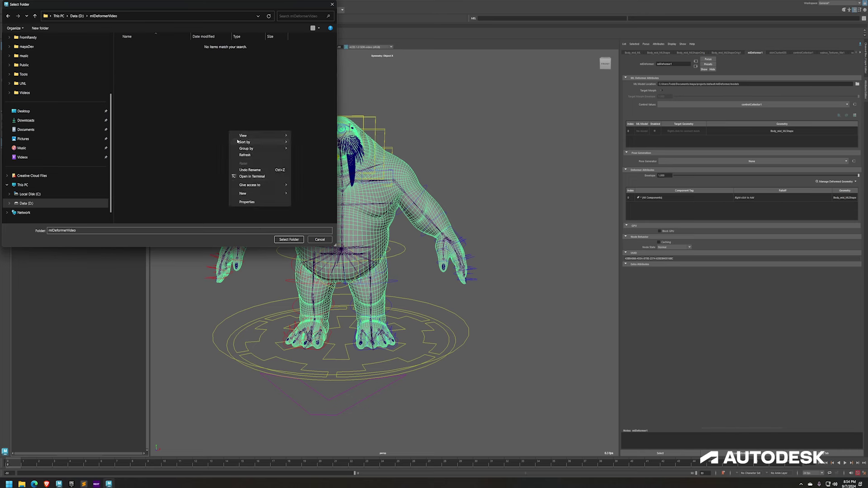
mouse_move(252, 195)
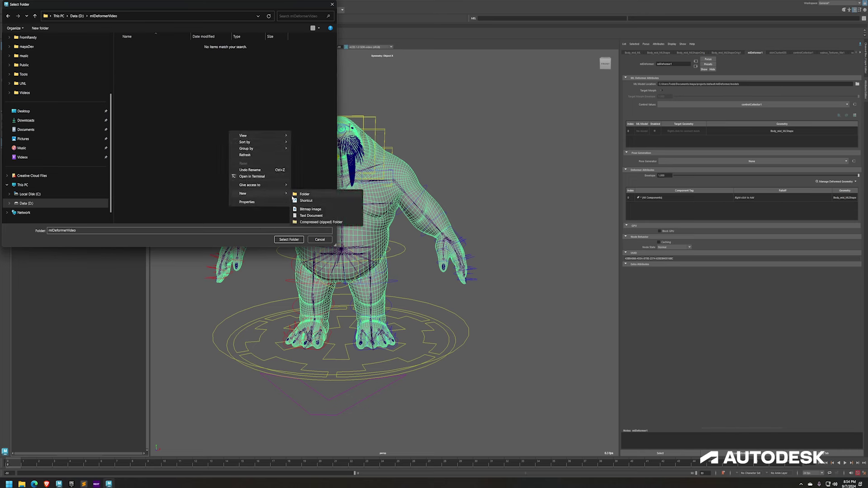
click(297, 194)
text(mlData)
key(Return)
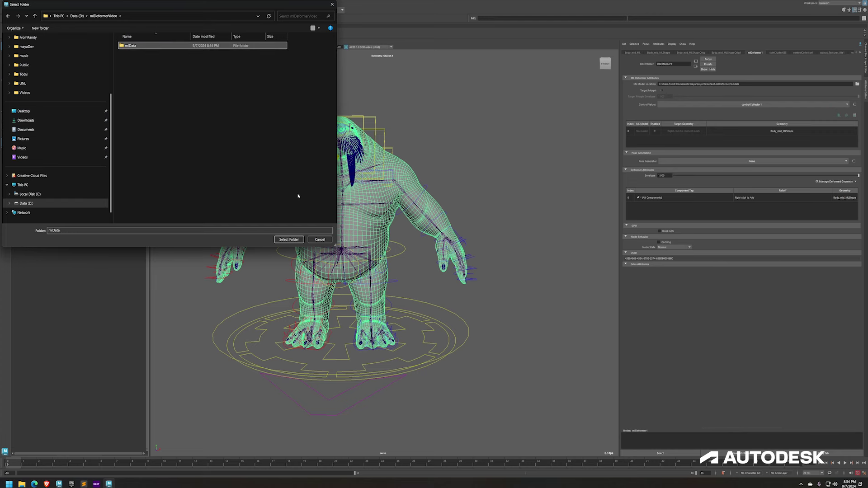
click(289, 239)
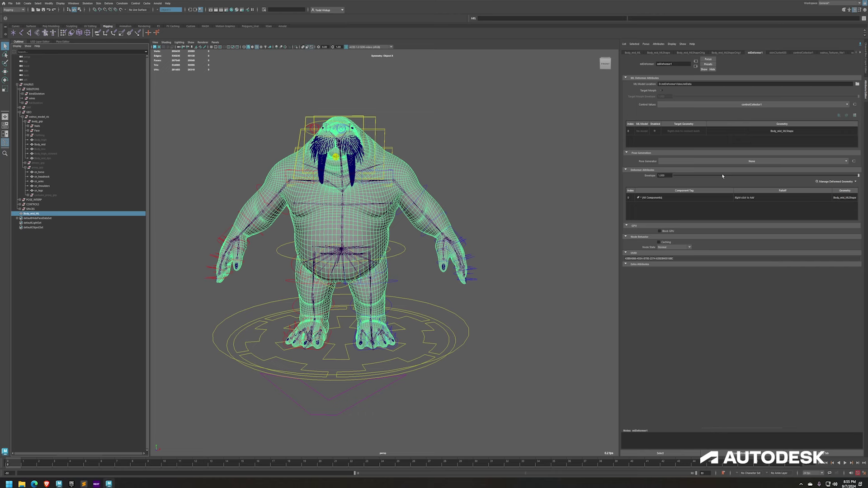
Examine the Pose Generator options for creating or assigning a control collector, then deselect the mesh.
click(739, 162)
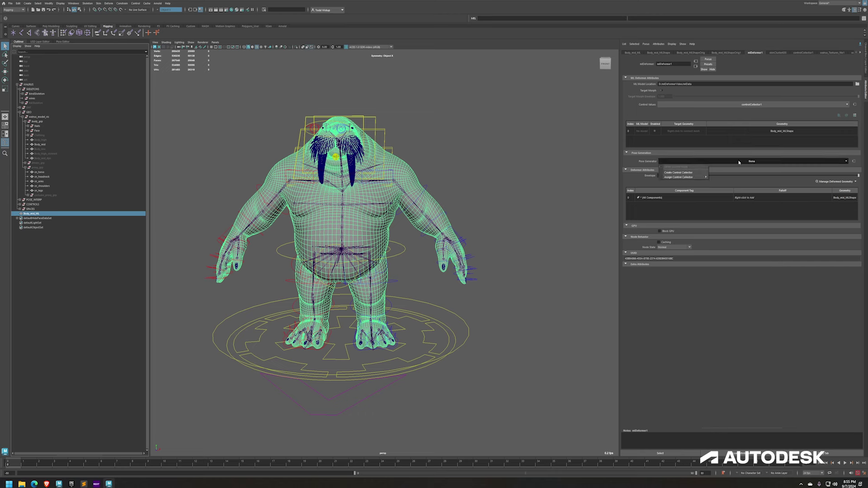
mouse_move(699, 177)
click(712, 183)
click(505, 138)
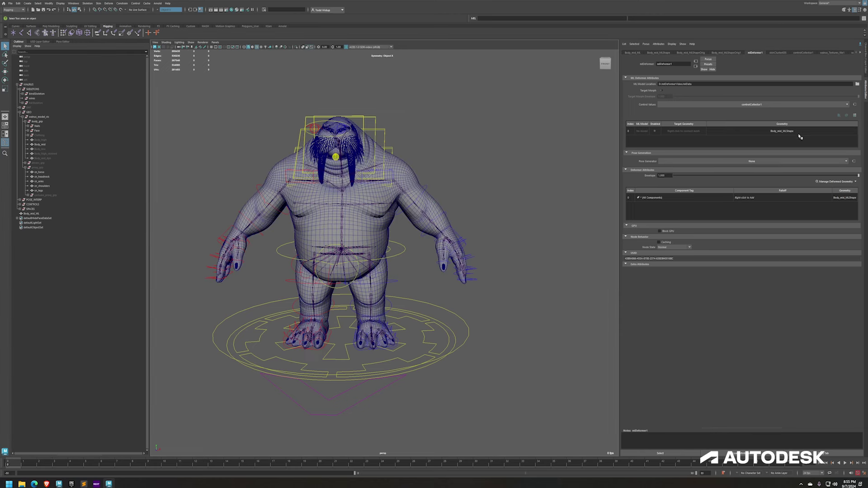
Set the Body_mid mesh as the ML Deformer's target geometry for Body_mid_ML and scrub the timeline to a posed frame.
click(702, 134)
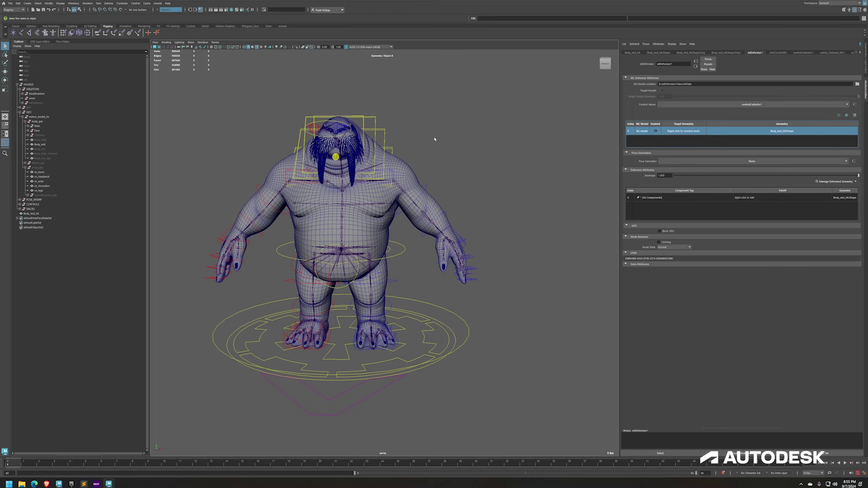
click(40, 144)
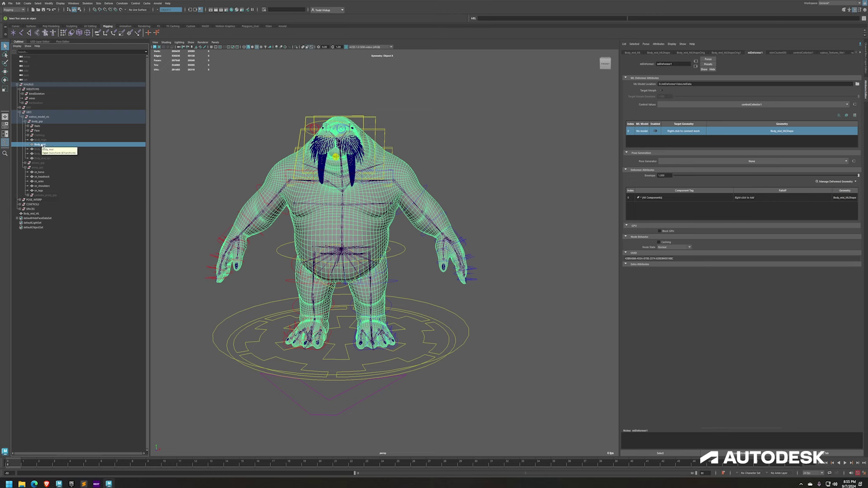
click(31, 218)
click(31, 213)
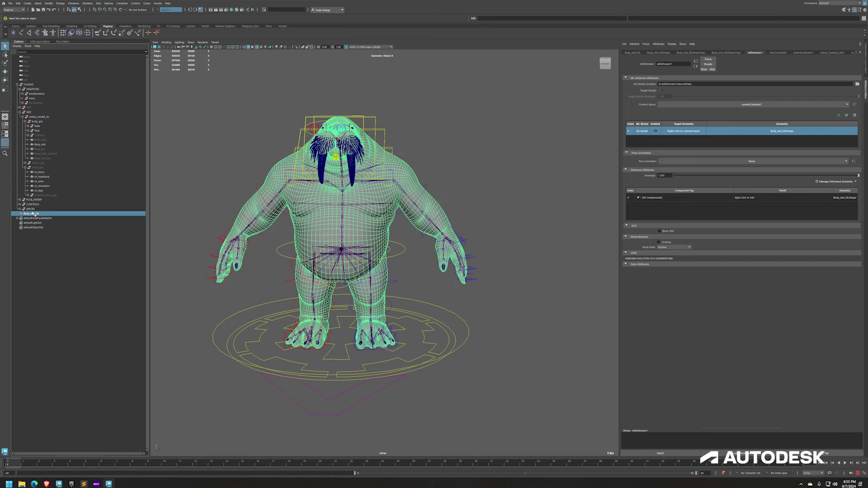
click(40, 144)
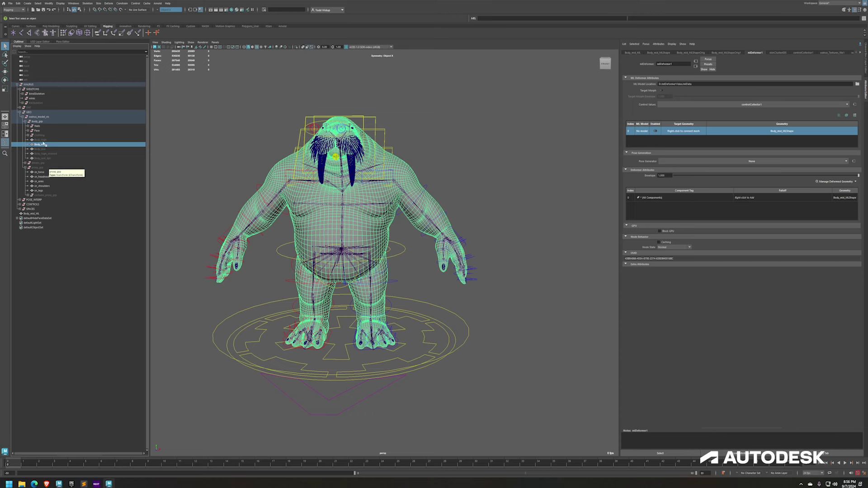
right_click(689, 133)
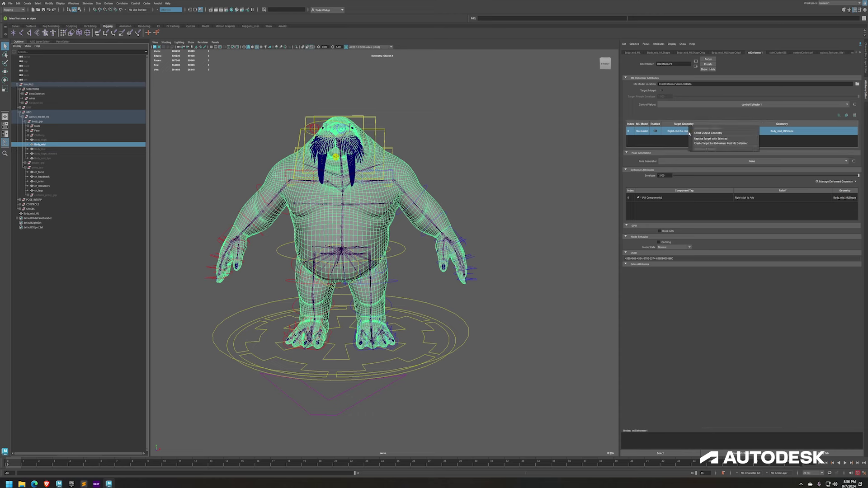
click(695, 139)
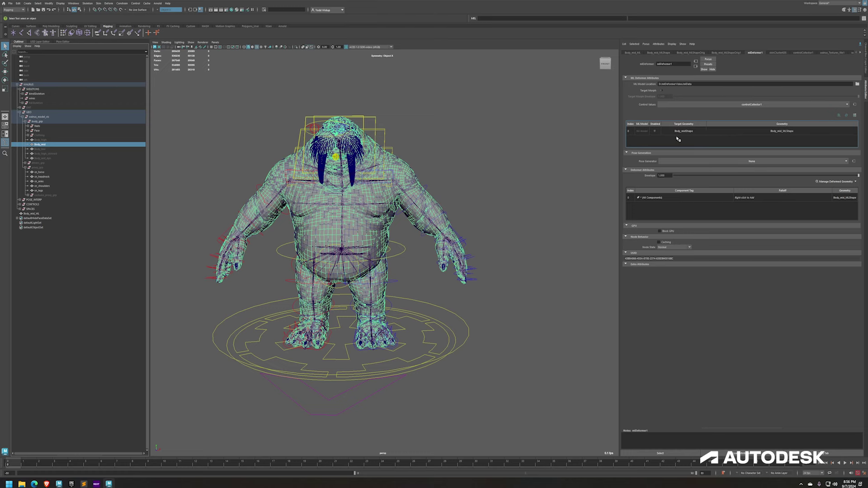
drag(60, 464, 132, 460)
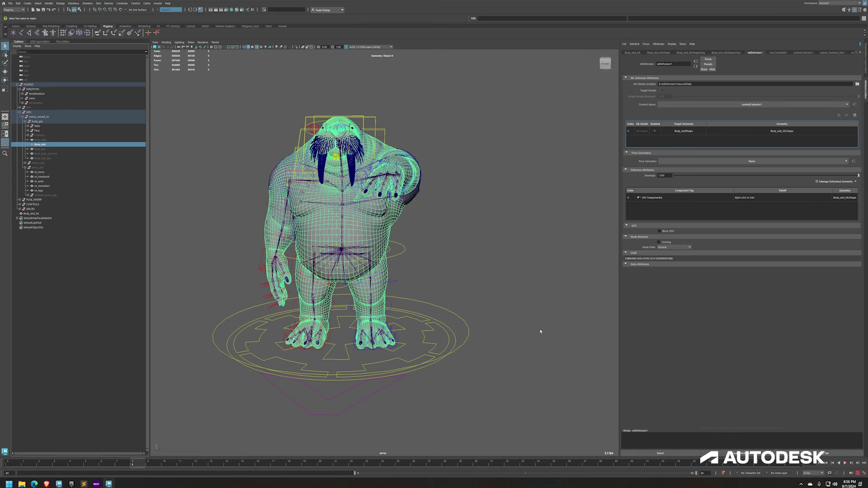
Enable Target Morph on the ML Deformer and scrub through the animated poses, returning to the start frame.
click(661, 90)
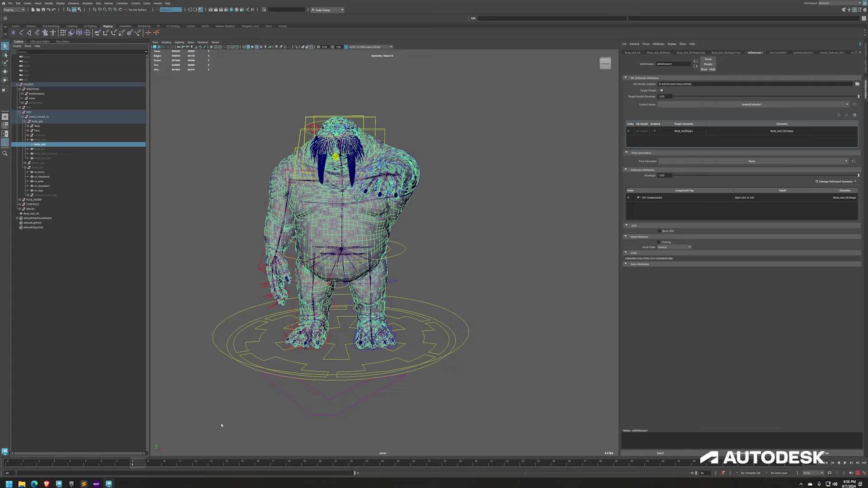
drag(136, 465, 476, 465)
drag(63, 465, 6, 464)
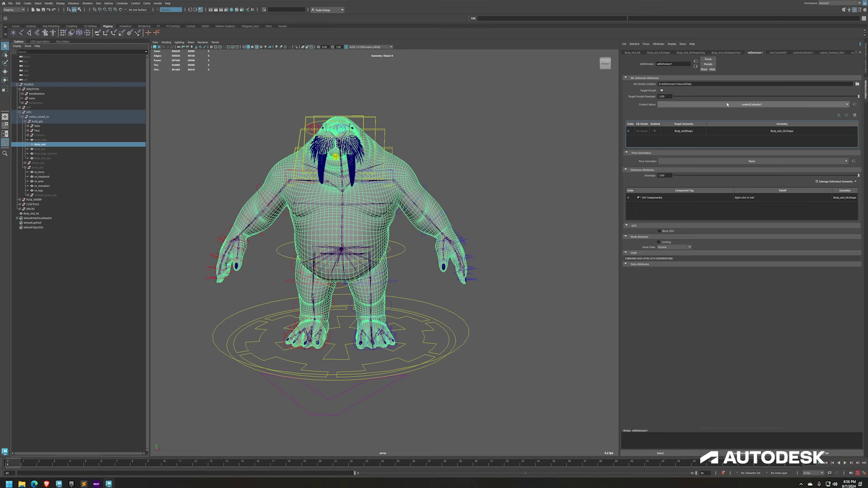
Test a reduced Target Morph Envelope on a posed frame, restore it to 1.000 and return to the start frame.
drag(709, 97, 674, 96)
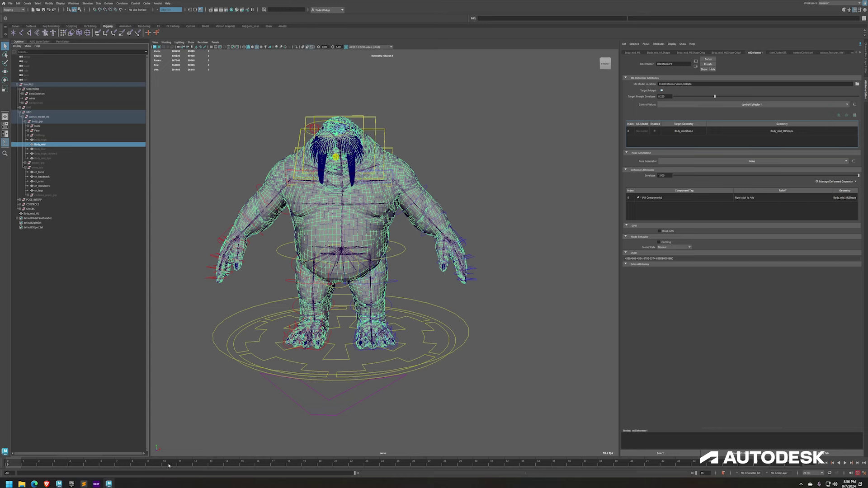
drag(168, 465, 132, 465)
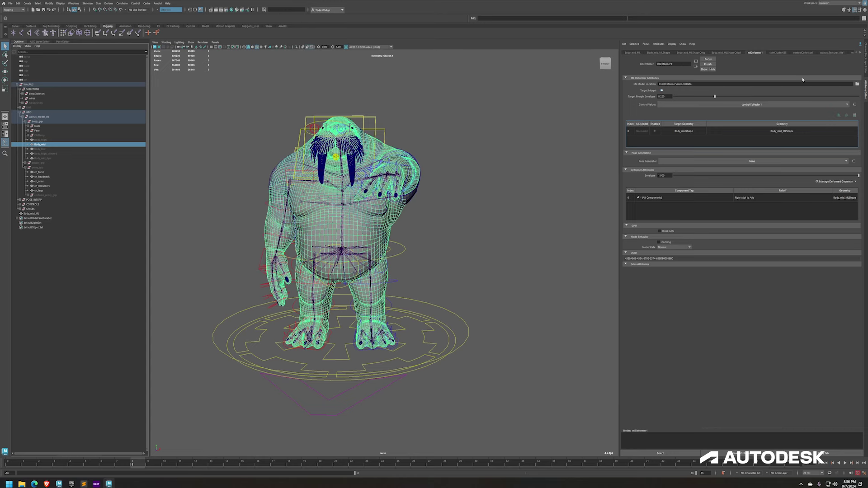
drag(803, 96, 860, 85)
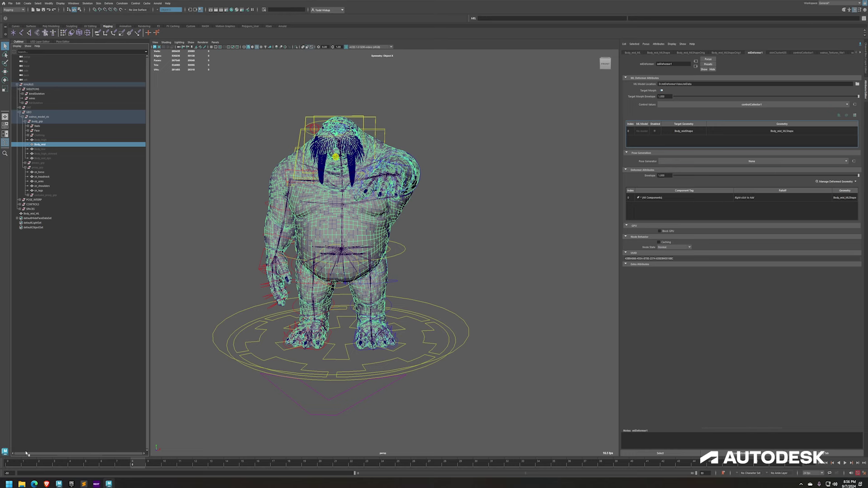
click(15, 462)
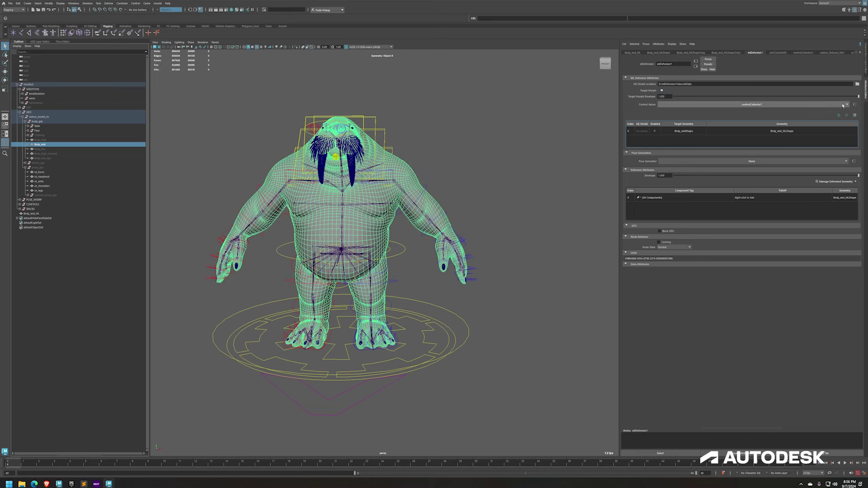
Open the training data export for the deformer's Body_mid target entry and set its location to a new trainingData folder inside mlData.
click(667, 132)
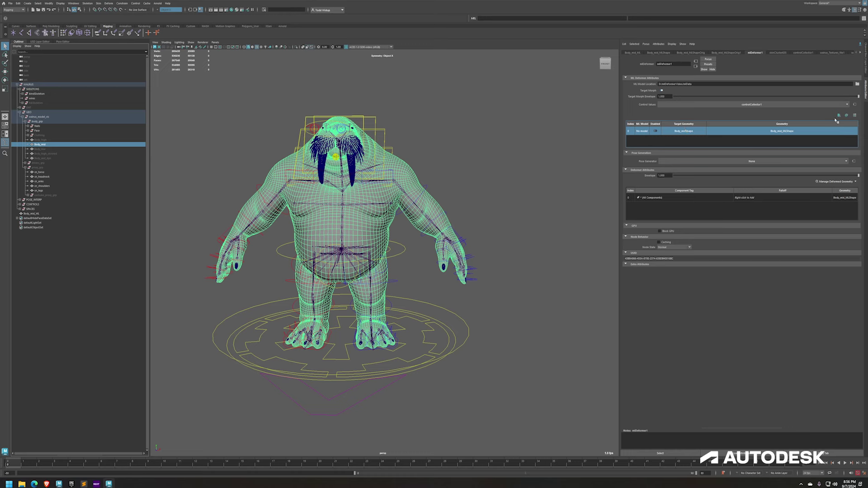
click(839, 116)
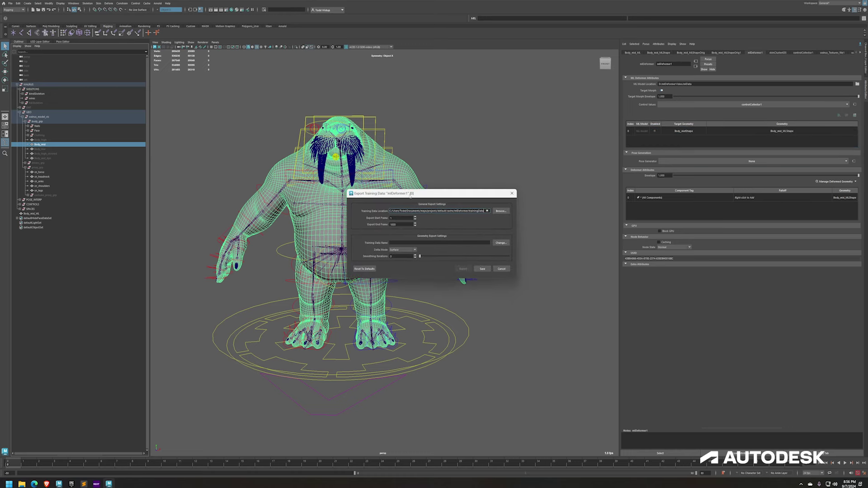
drag(407, 195, 429, 140)
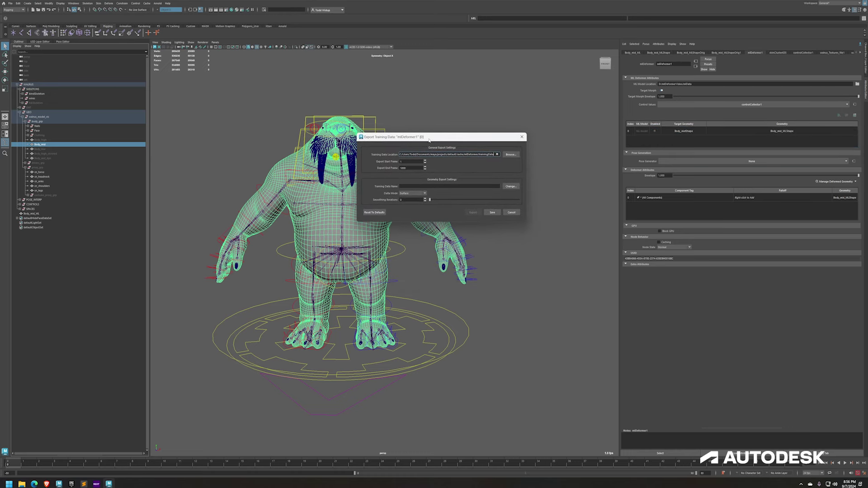
click(510, 154)
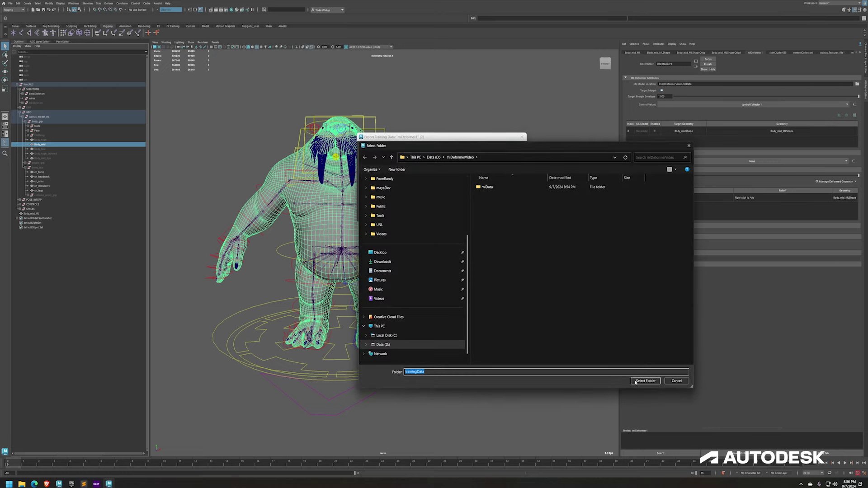
double_click(487, 186)
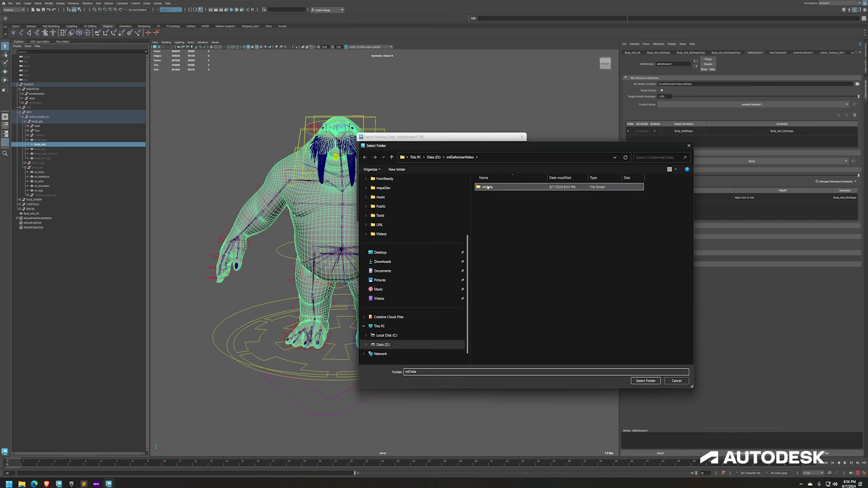
right_click(503, 293)
mouse_move(520, 353)
click(566, 354)
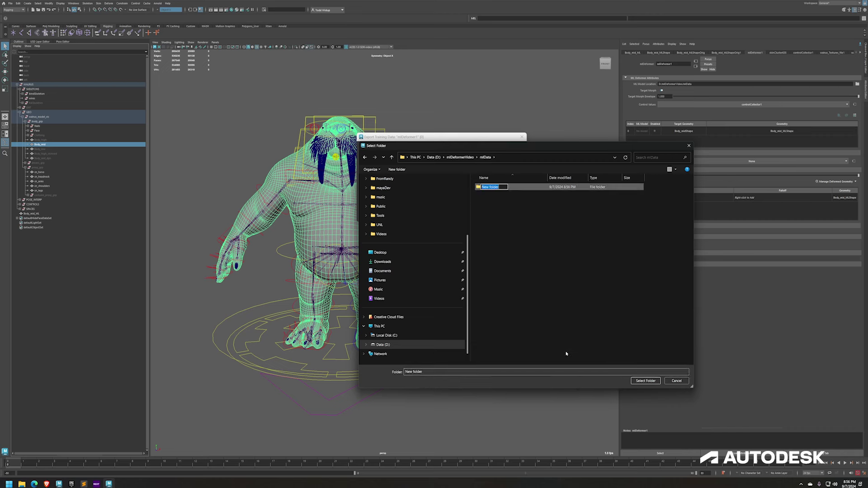
text(trainingDD)
text(ta)
key(Return)
click(646, 381)
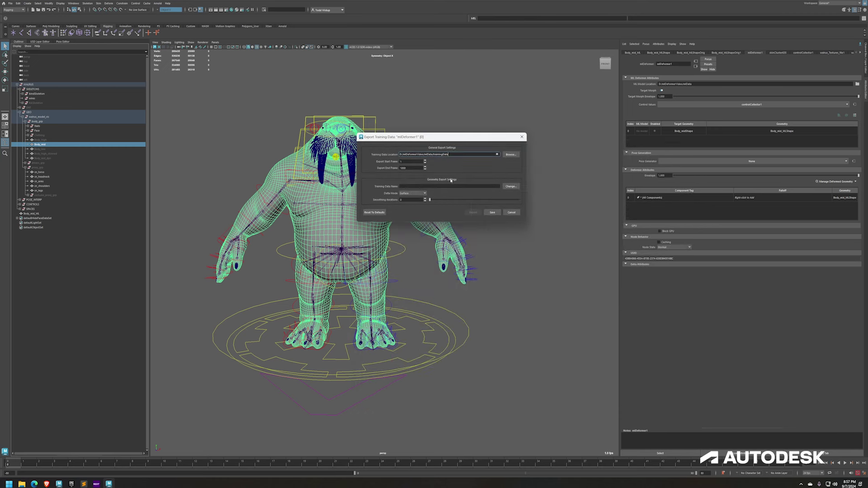
Name the training data walrusPoses and set the export range from frame 0 to 50.
click(489, 187)
text(walrusPoses)
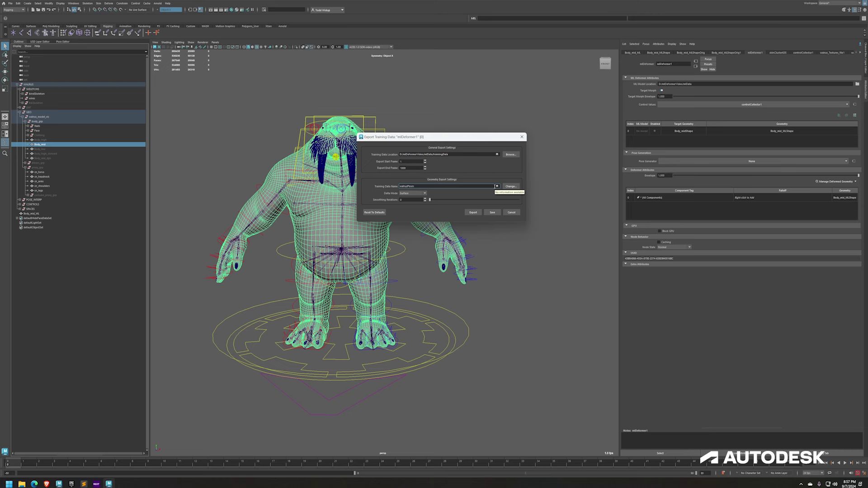
double_click(403, 168)
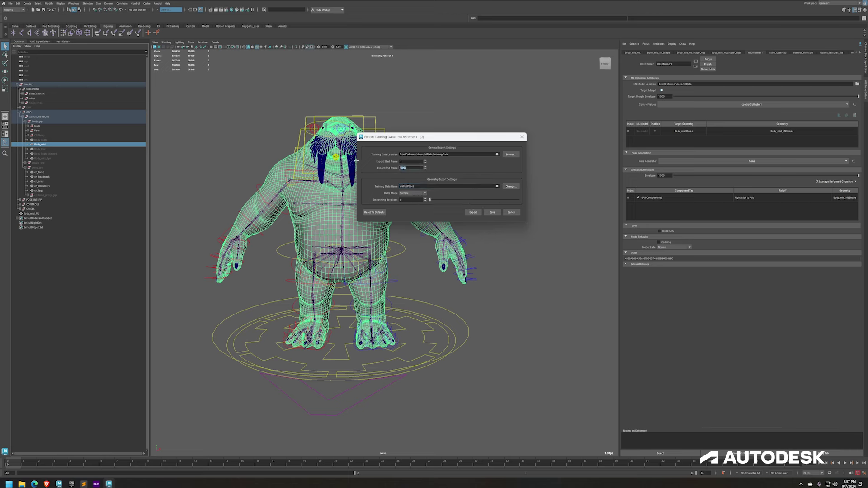
text(50)
double_click(400, 162)
text(0)
Set the Delta Mode to Offset, increase the smoothing iterations and save the export settings.
click(413, 193)
click(403, 198)
drag(430, 202, 452, 202)
click(492, 213)
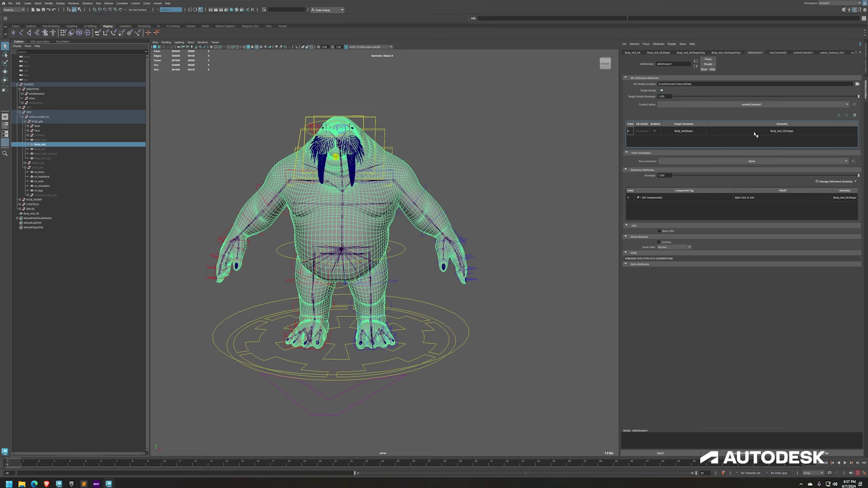
Reopen the training data export for the Body_mid_ML entry and export the walrusPoses data.
click(770, 131)
click(839, 115)
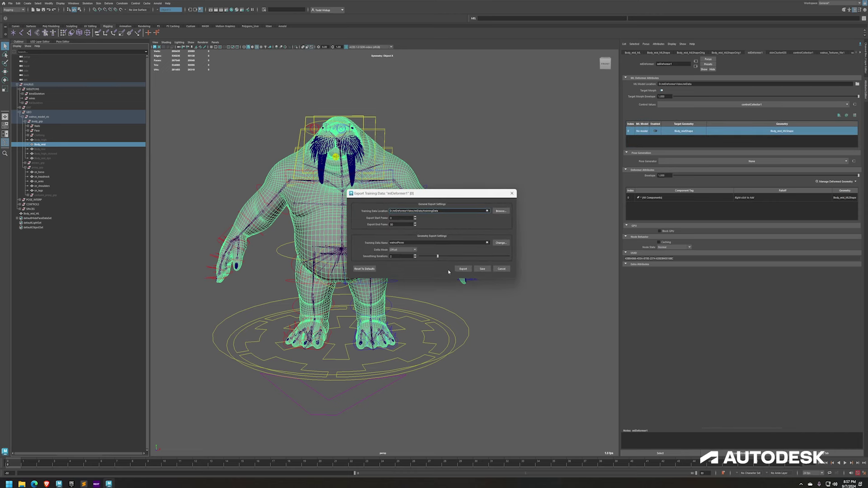
click(460, 270)
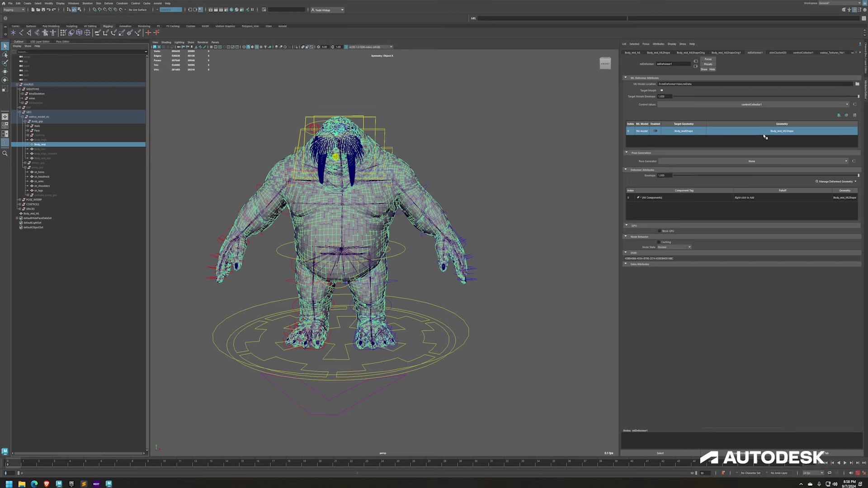
click(847, 116)
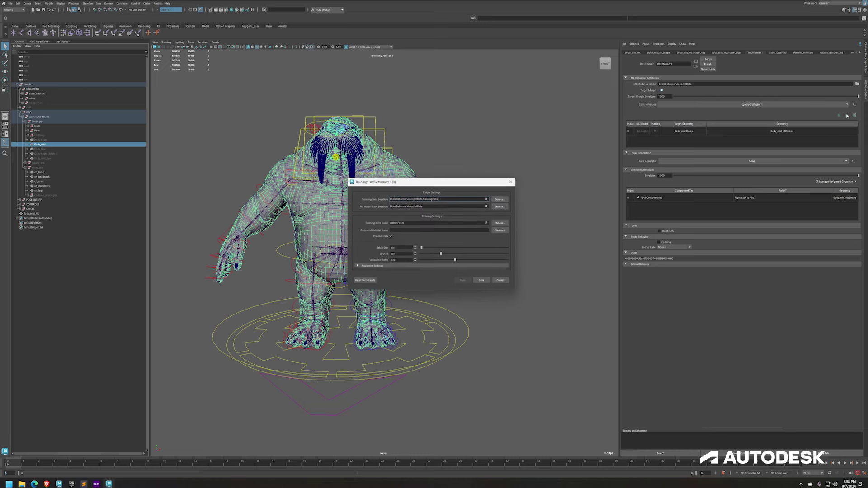
drag(439, 186, 486, 77)
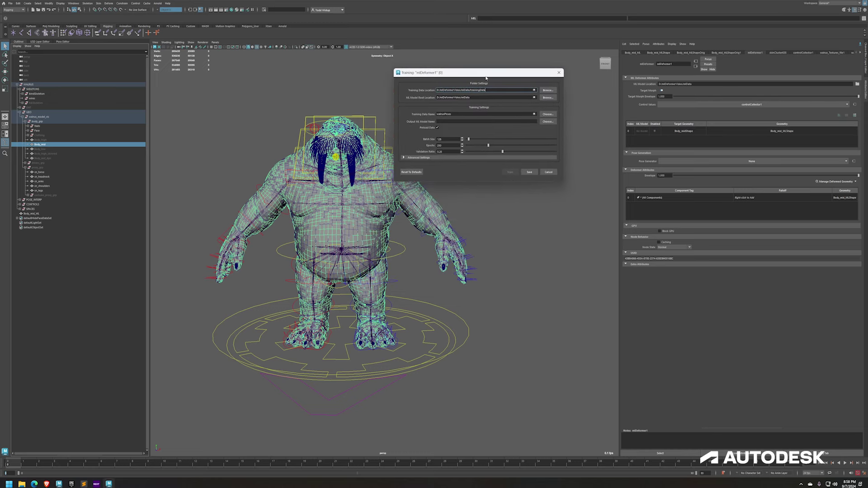
click(403, 158)
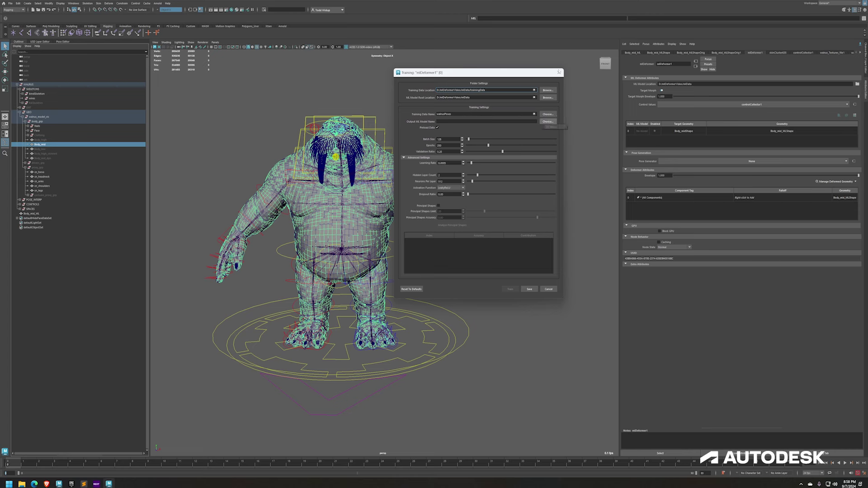
click(558, 72)
Open the training settings for the Body_mid_ML entry and name the output ML model Body_mid_ML.
click(31, 214)
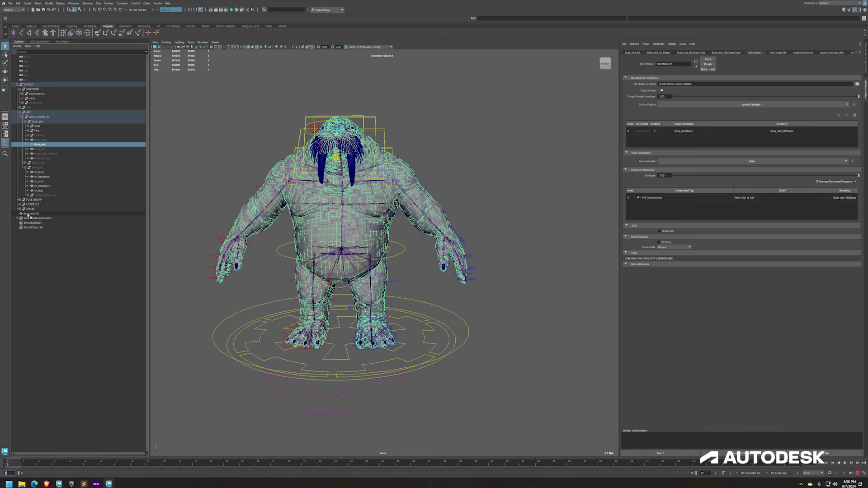
click(743, 134)
click(846, 117)
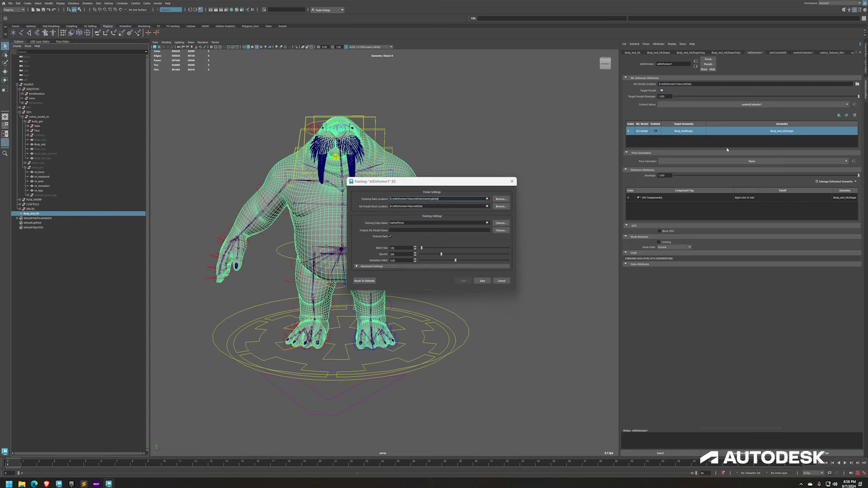
right_click(433, 233)
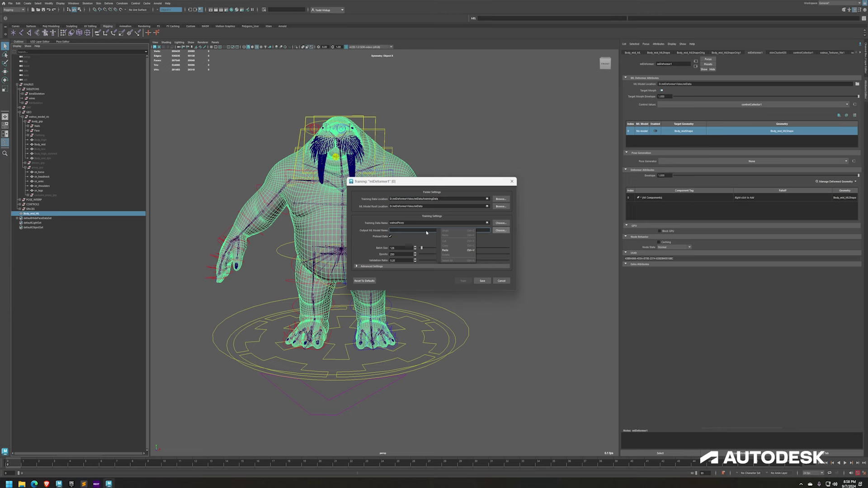
click(426, 230)
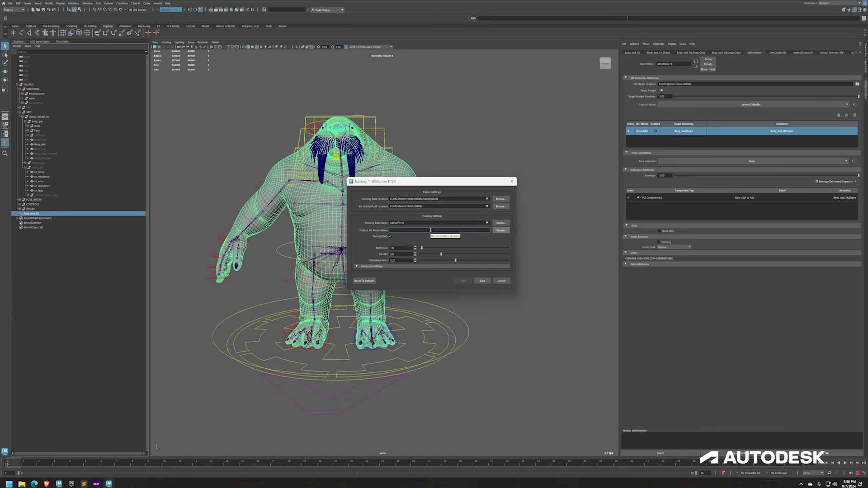
text(Body_mid_ML)
click(411, 222)
Reveal the advanced training settings, then set the batch size to 256 and the epochs to 1000.
drag(437, 183, 458, 100)
click(378, 183)
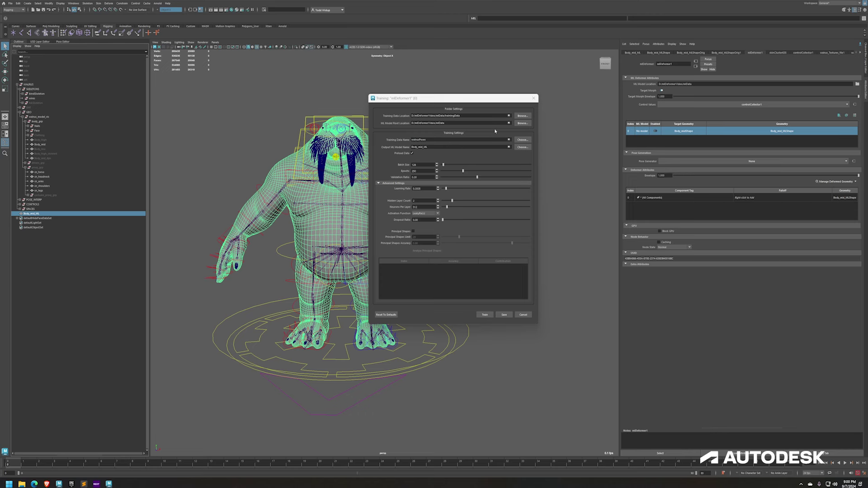
drag(421, 164, 409, 165)
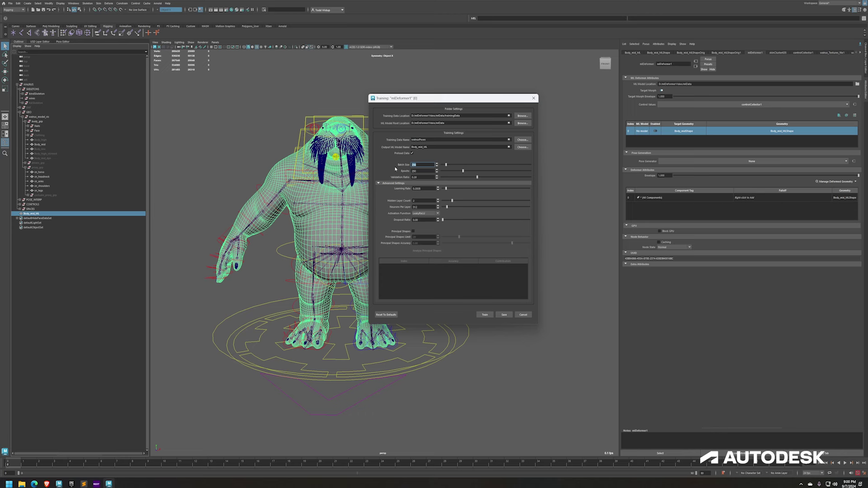
click(416, 171)
text(1000)
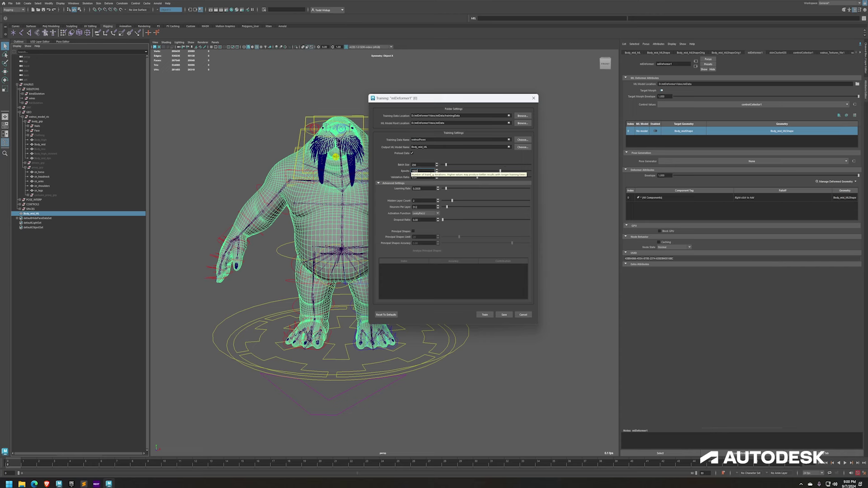
key(Return)
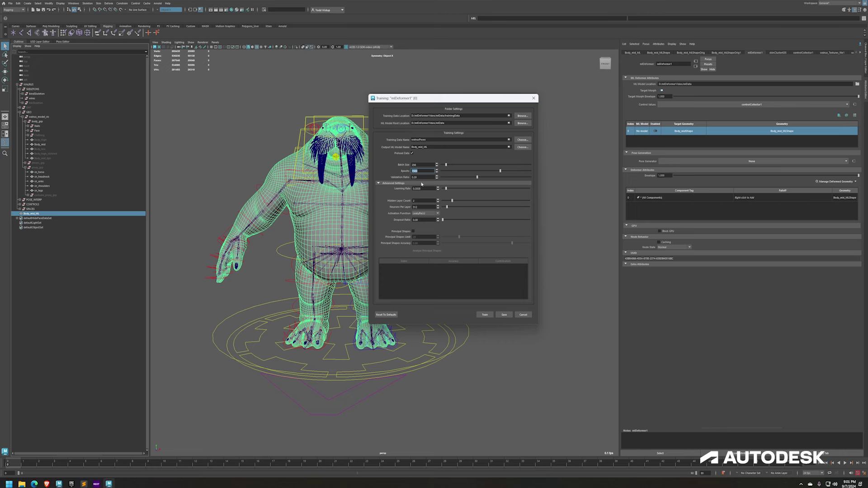
Set the validation ratio to 0.4 and the learning rate to 0.0001.
key(Tab)
text(0.4)
key(Return)
click(432, 189)
key(Return)
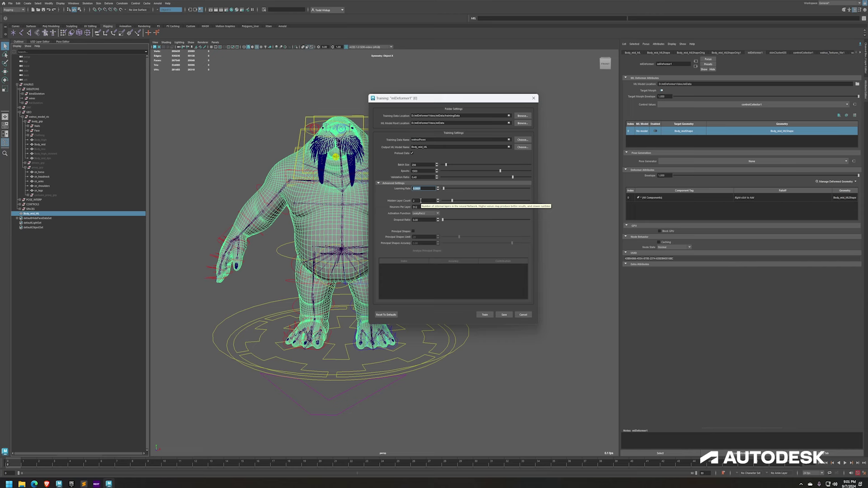
Raise the hidden layer count to 8 and set the neurons per layer to 2048.
click(413, 200)
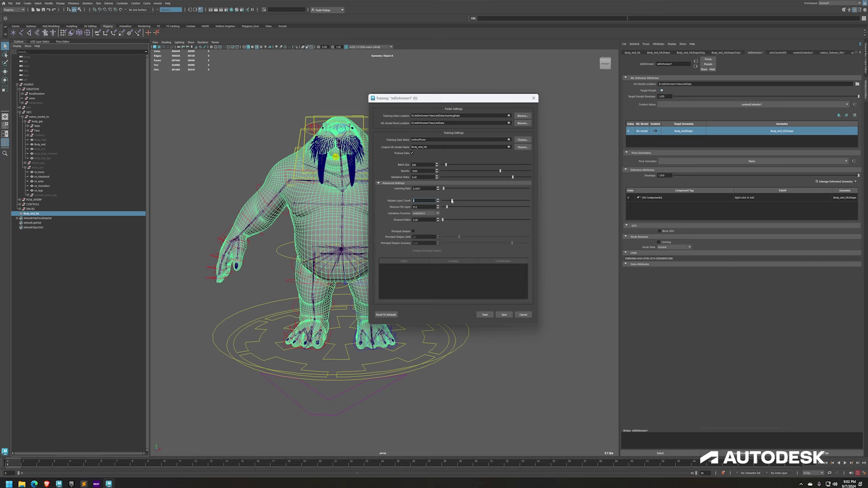
drag(461, 202, 489, 207)
drag(509, 203, 511, 203)
click(423, 208)
key(Return)
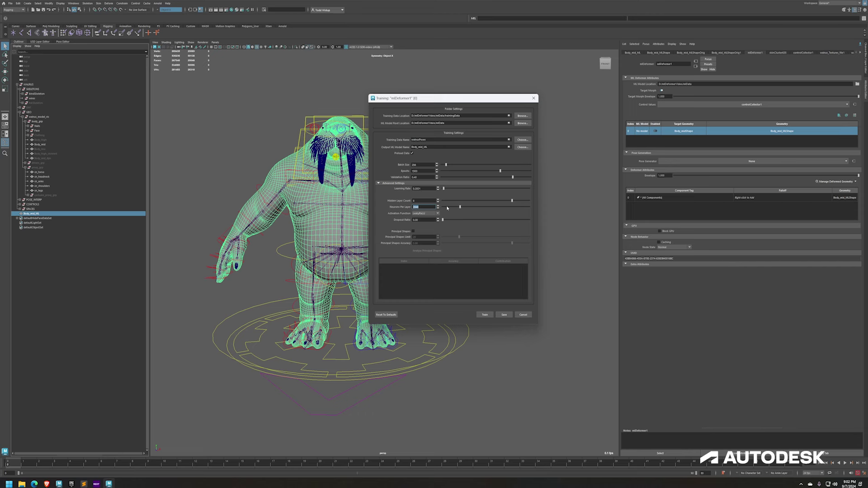
Set the training dropout ratio to 0.05.
click(416, 220)
text(.25)
key(Return)
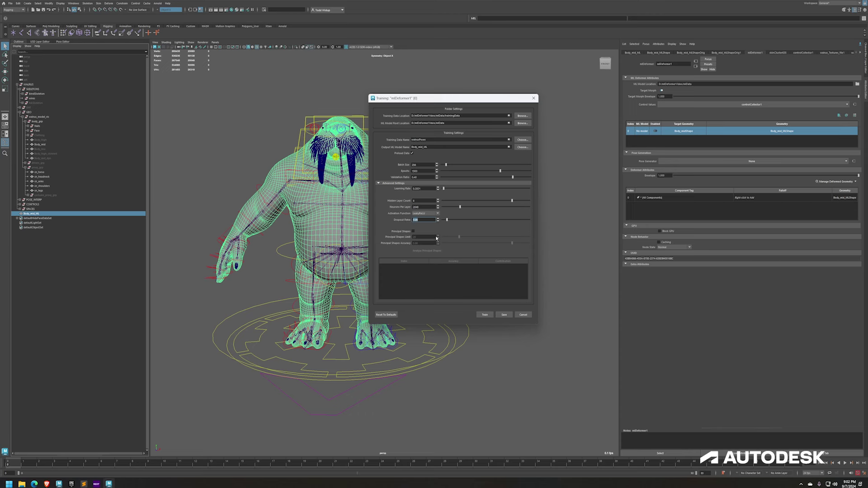
Enable principal shapes with a limit of 40 and an accuracy of 0.95, and analyze the principal shapes.
click(413, 231)
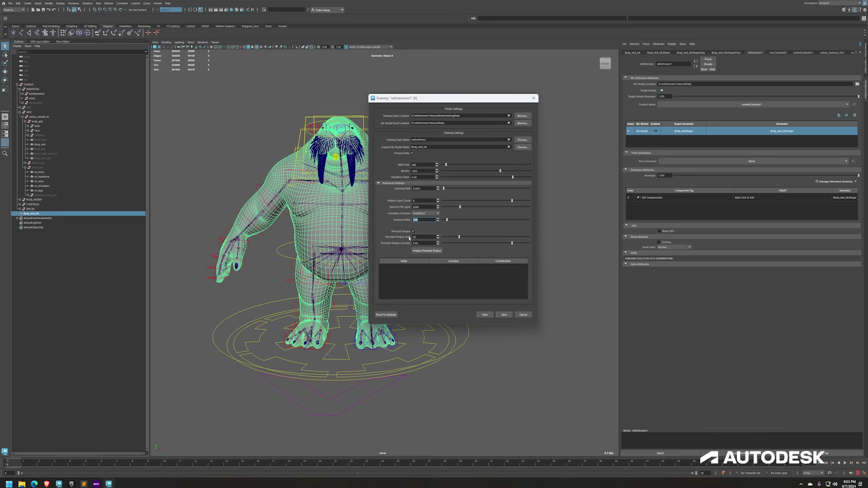
drag(417, 237, 412, 237)
text(40)
key(Return)
click(423, 243)
click(417, 251)
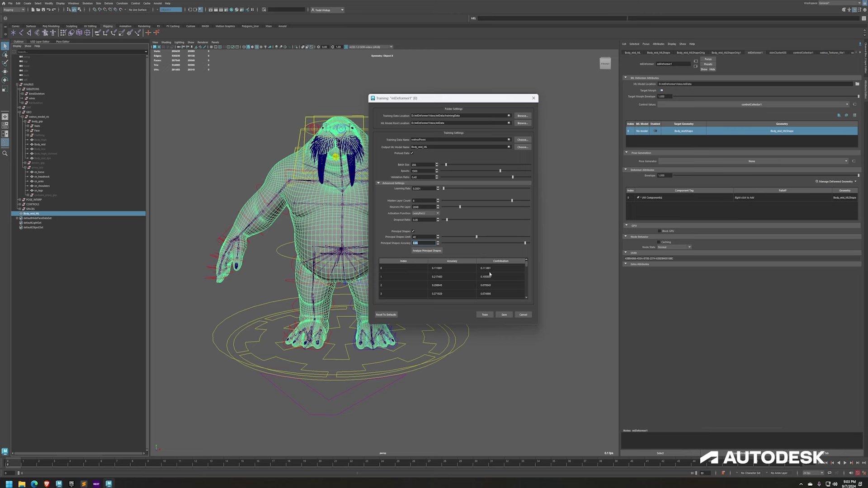
Review the principal shapes' accuracy and contributions, train the ML model with these settings, and return to the scene after training.
scroll(449, 269, down, 6)
scroll(454, 276, down, 1)
scroll(489, 275, down, 1)
scroll(489, 274, up, 1)
scroll(436, 277, up, 1)
scroll(435, 277, down, 1)
click(486, 316)
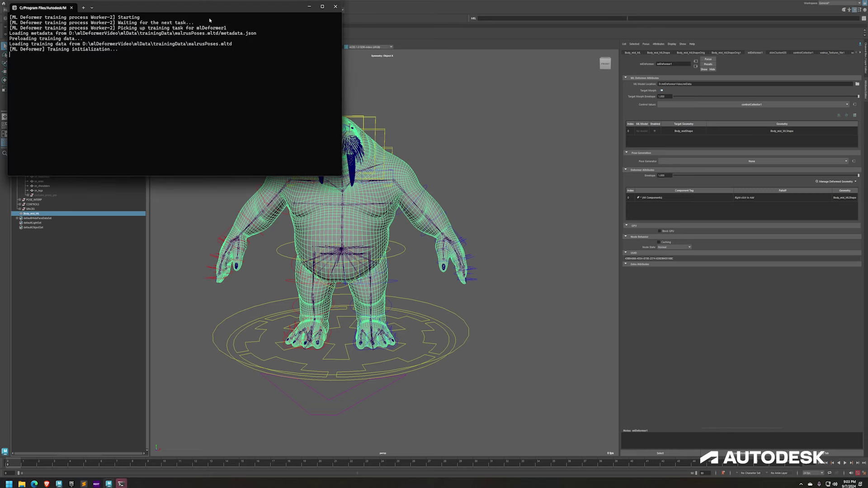
drag(209, 9, 576, 10)
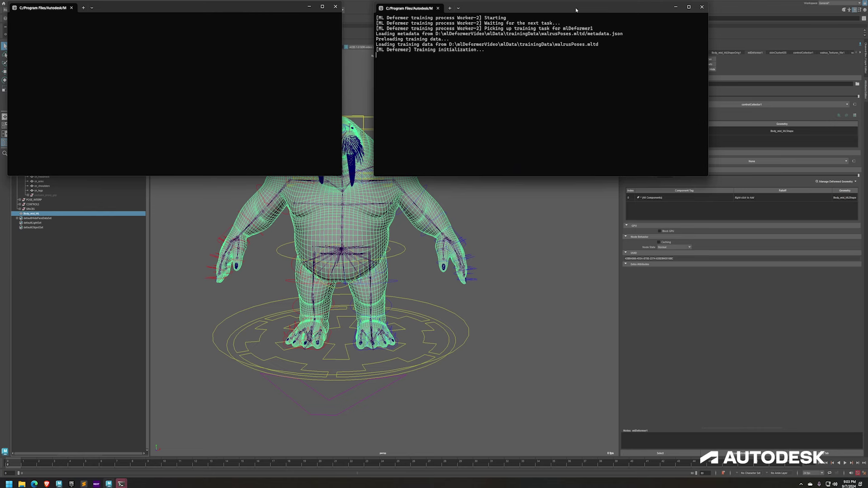
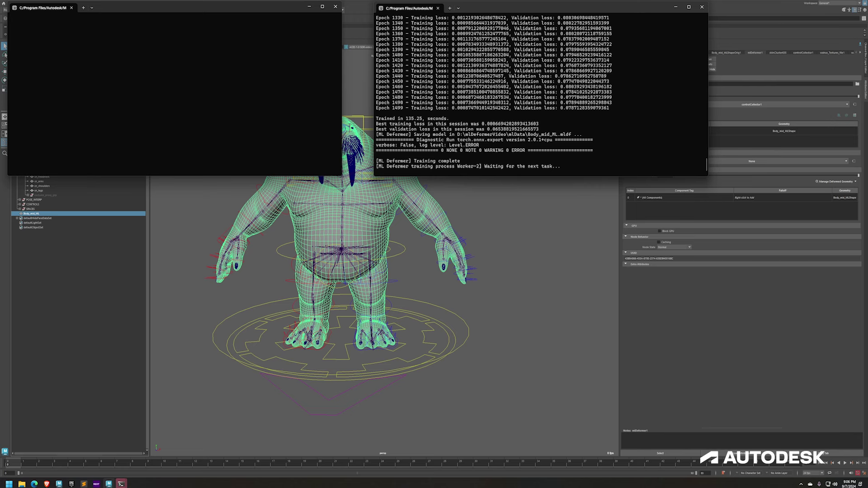
click(741, 3)
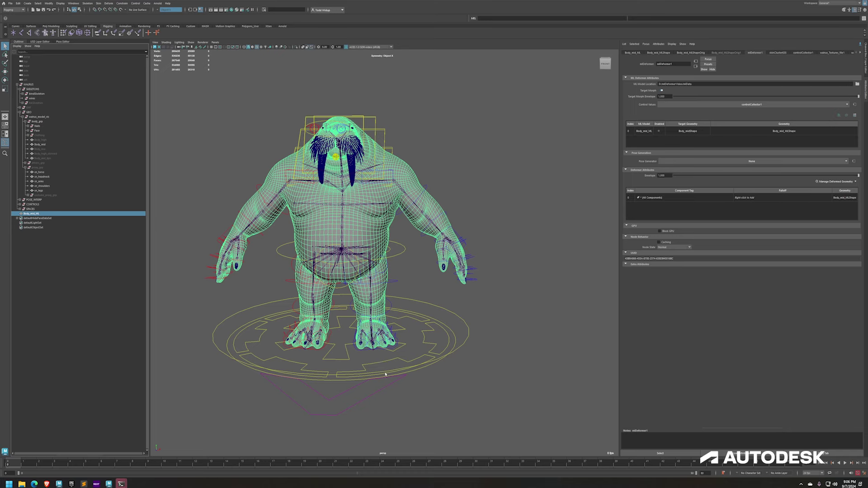
Play through the animated poses to check the walrus's body deformation with Target Morph active.
click(141, 465)
key(alt+v)
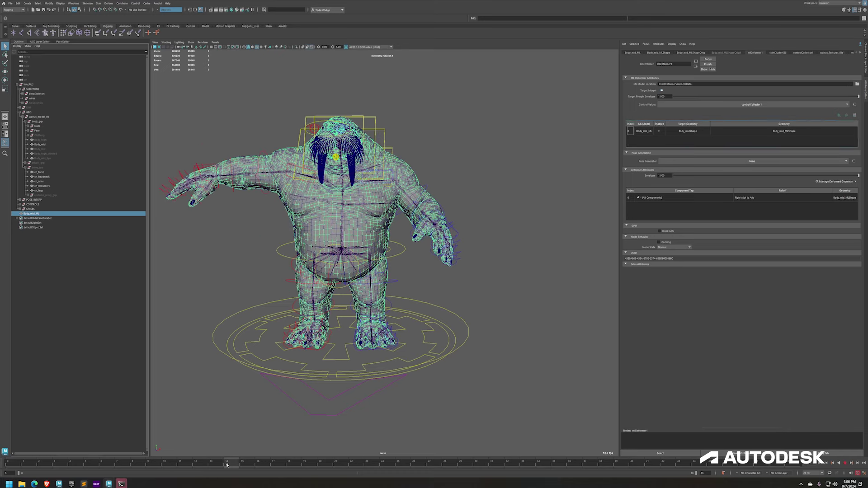
key(alt+v)
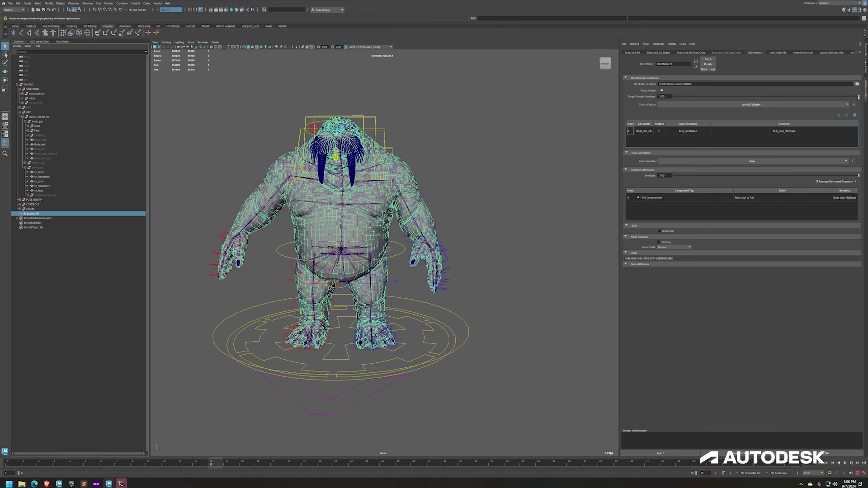
Turn off Target Morph and enable the trained Body_mid_ML model, checking the raised-arm pose at frame 6.
click(662, 91)
click(105, 465)
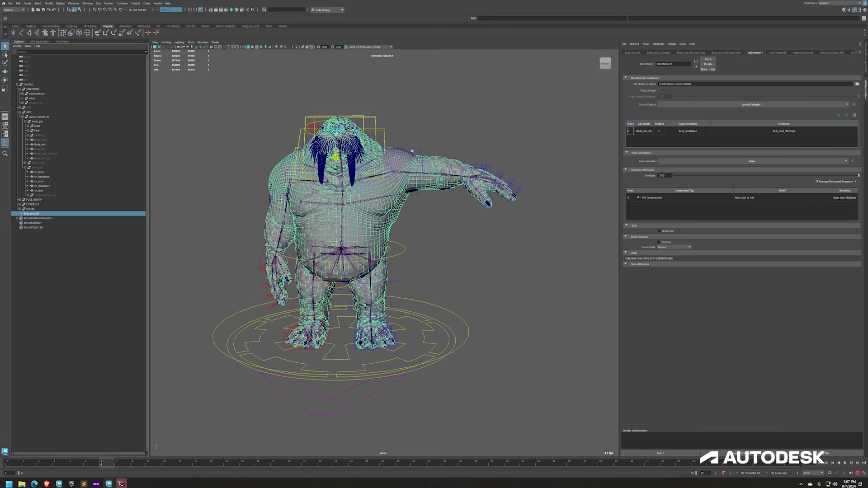
click(660, 132)
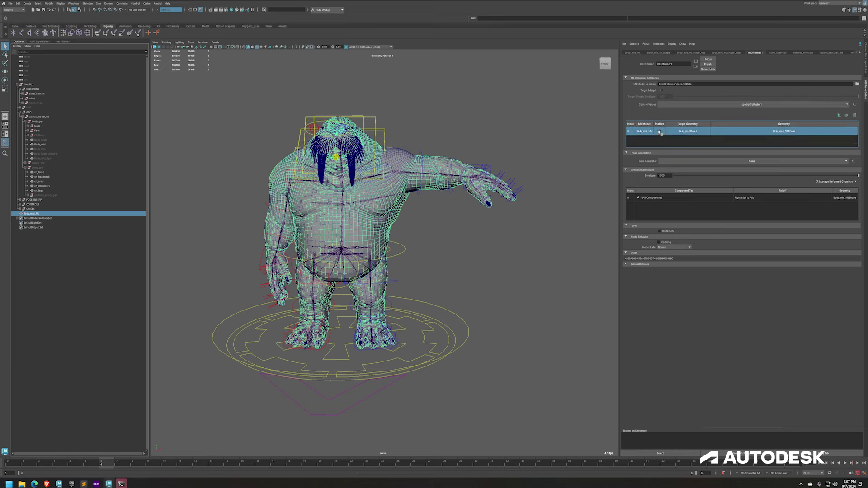
click(660, 131)
click(660, 132)
click(660, 132)
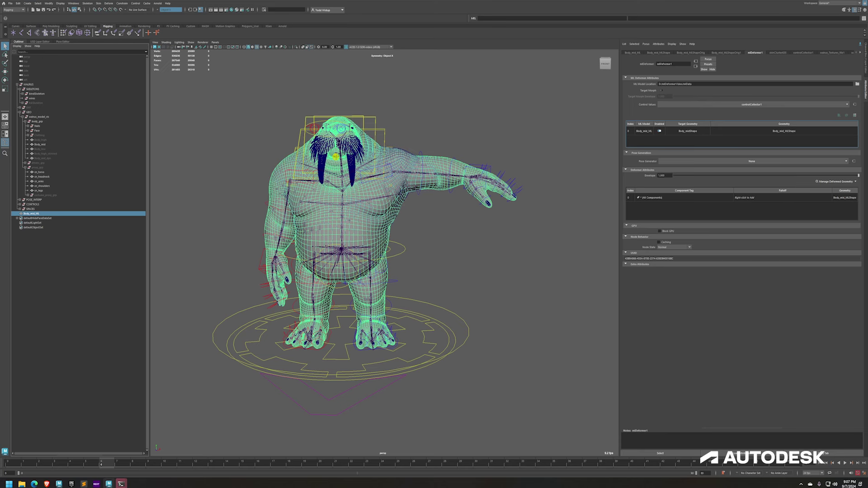
Compare the ML-deformed body with the target mesh from several angles across the arm poses in frames 5 to 7.
mouse_move(100, 462)
mouse_down()
mouse_move(45, 462)
mouse_move(103, 461)
mouse_move(94, 459)
mouse_up()
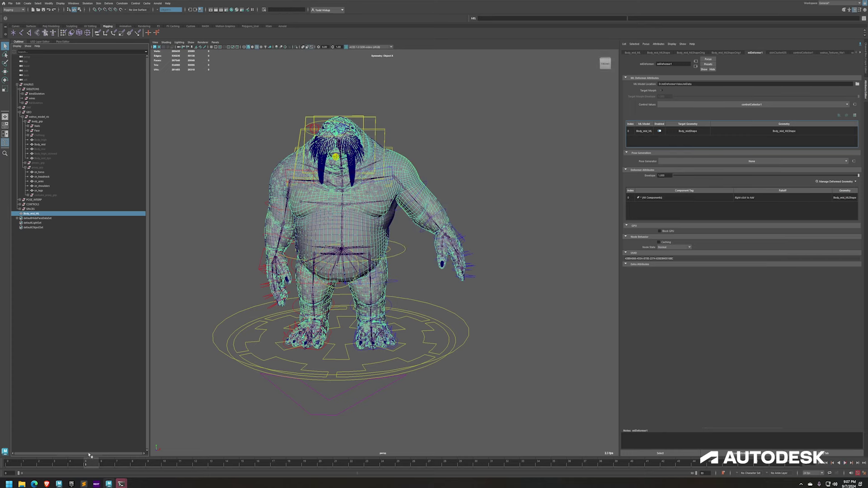
alt+drag(322, 277, 278, 277)
alt+right_drag(277, 277, 397, 256)
alt+drag(396, 257, 463, 246)
alt+right_drag(463, 247, 353, 312)
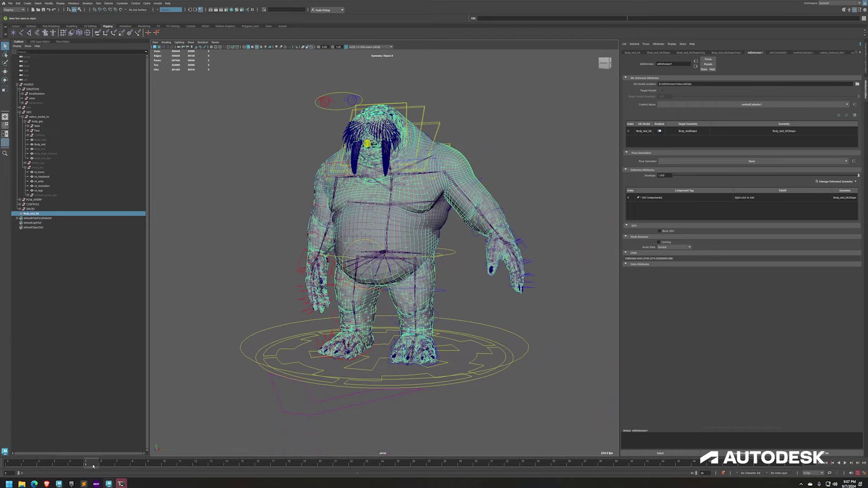
drag(94, 466, 119, 466)
alt+drag(406, 172, 436, 142)
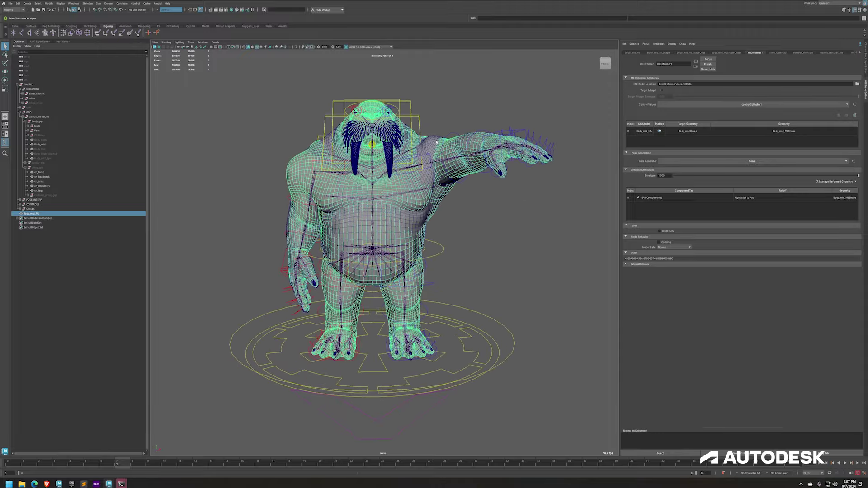
Hide the Body_mid target mesh and inspect the ML-deformed body on its own in the raised-arm poses.
click(52, 144)
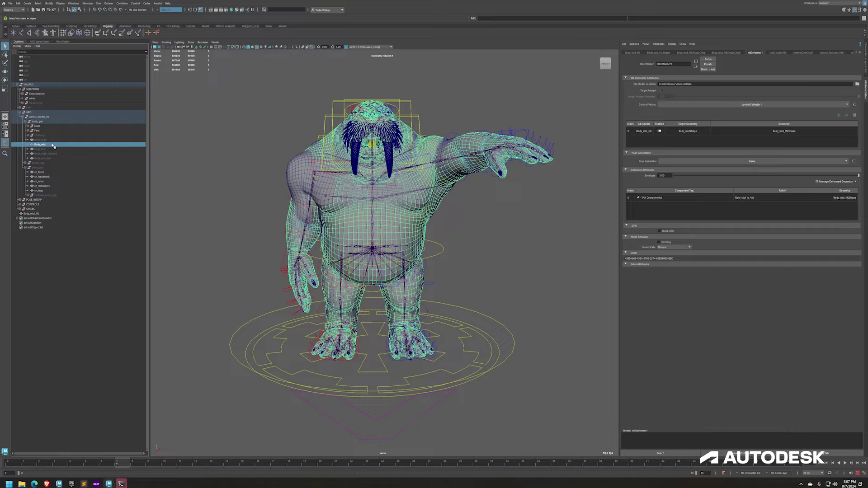
key(ctrl+h)
scroll(433, 189, up, 5)
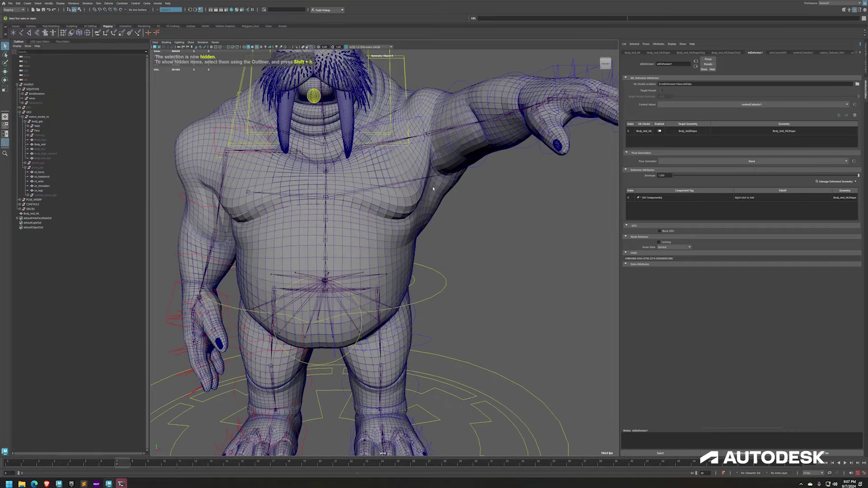
scroll(433, 189, down, 5)
alt+drag(434, 189, 366, 210)
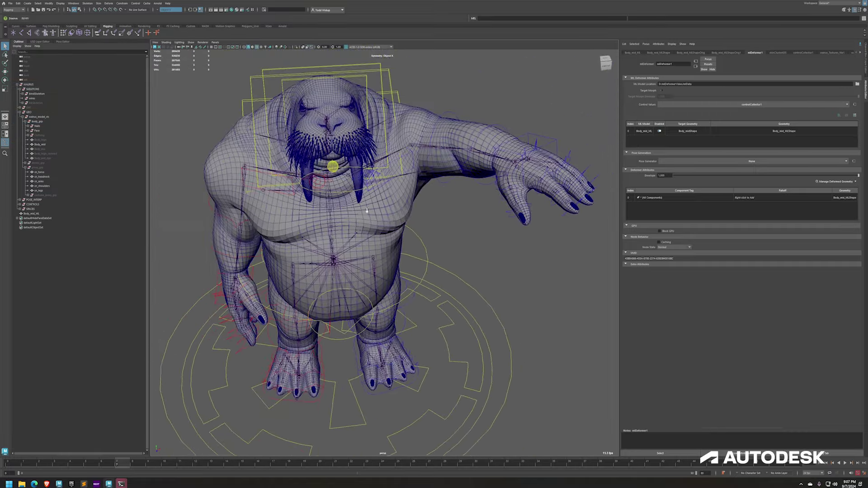
mouse_move(127, 461)
mouse_down()
mouse_move(81, 461)
mouse_move(101, 461)
mouse_up()
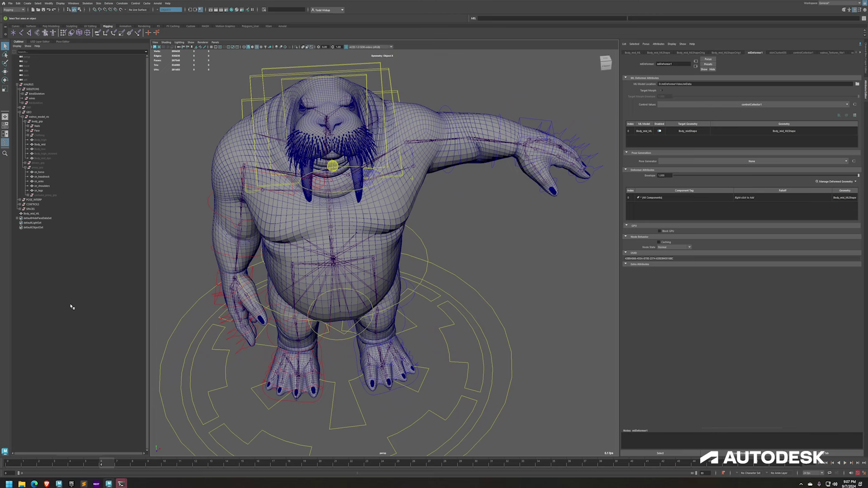
Hide the walrus's original geometry group and inspect the remaining ML-deformed mesh around the raised shoulder at frame 7.
click(38, 113)
key(ctrl+h)
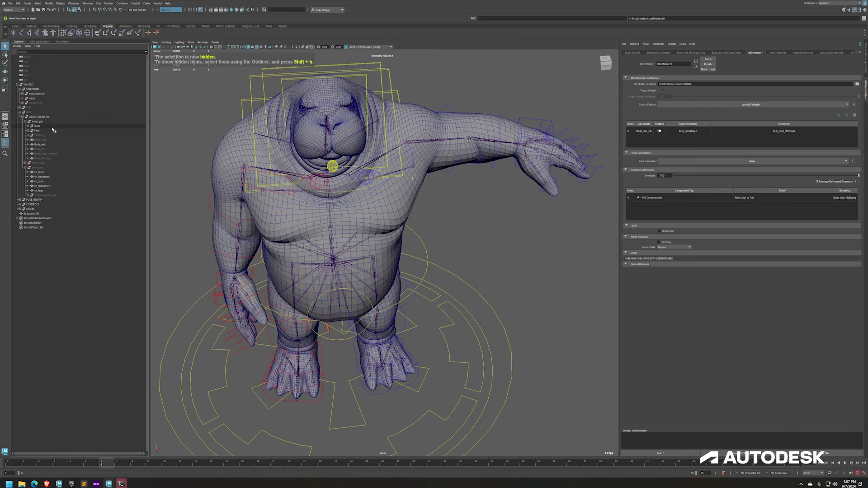
alt+drag(209, 224, 258, 359)
drag(101, 466, 126, 467)
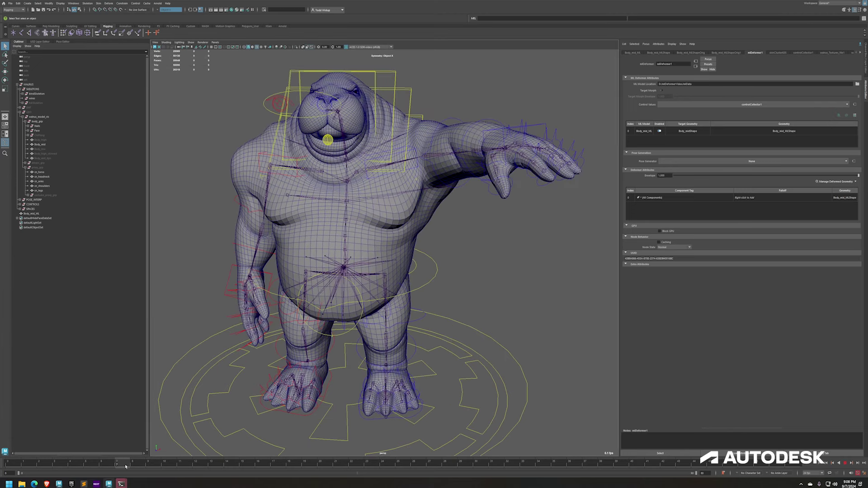
alt+drag(330, 244, 342, 259)
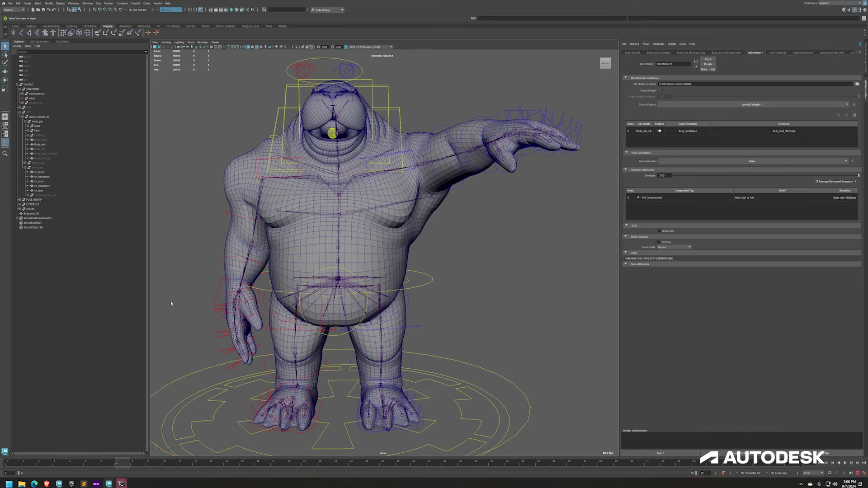
alt+drag(422, 183, 424, 204)
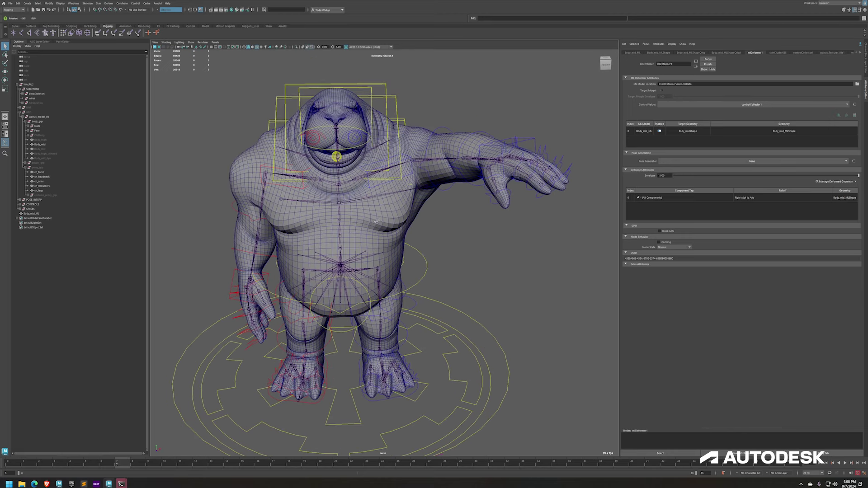
Scrub through the whole animation range and back to frame 7 to review the ML deformation on arms and legs.
drag(123, 464, 243, 462)
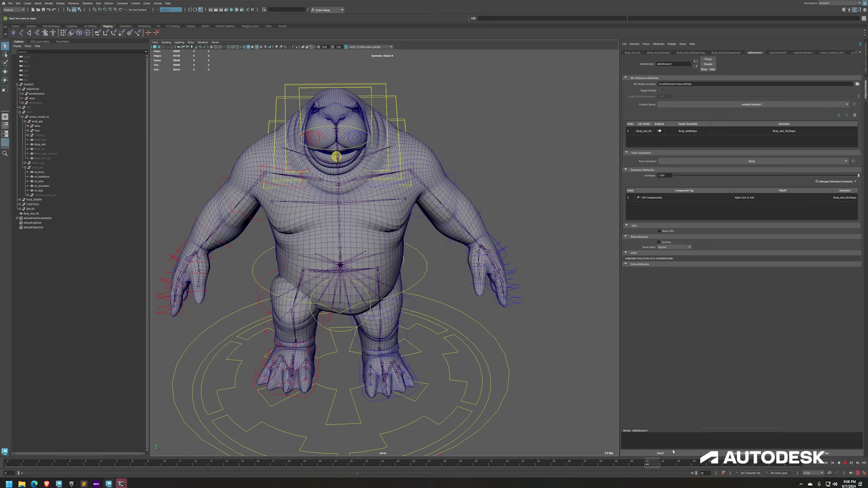
drag(778, 449, 523, 455)
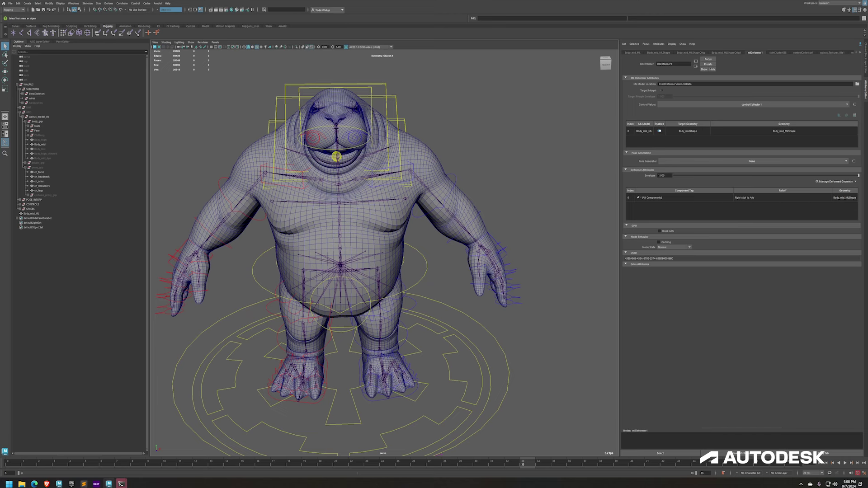
mouse_move(523, 464)
mouse_down()
mouse_move(480, 465)
mouse_move(524, 465)
mouse_up()
drag(482, 465, 117, 450)
Switch the deformer from the ML model back to Target Morph and open Body_mid_ML's training settings with the advanced options.
click(659, 130)
click(662, 91)
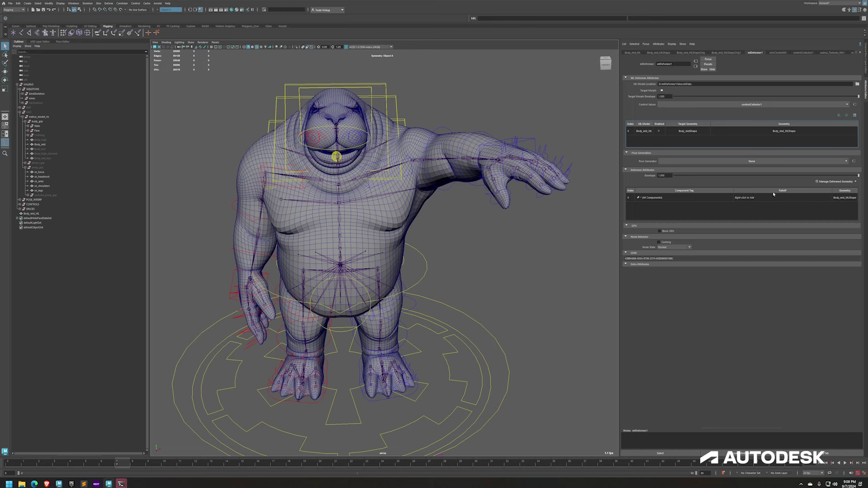
click(758, 131)
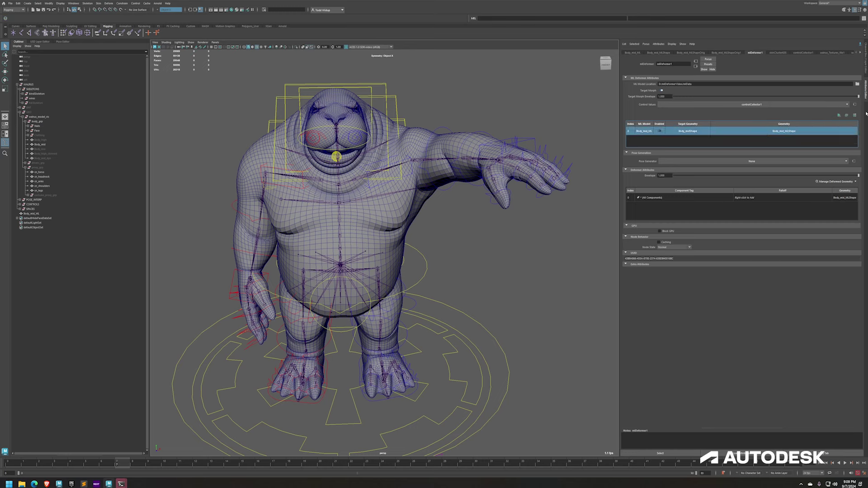
click(847, 116)
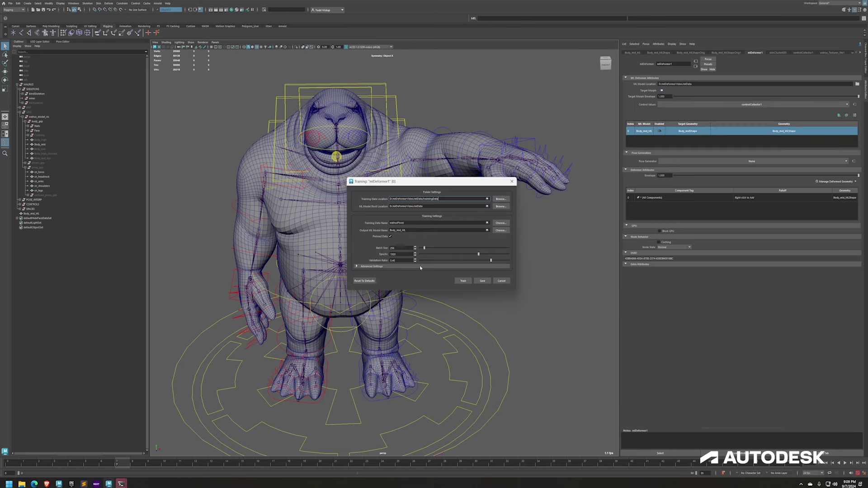
click(357, 266)
drag(443, 179, 470, 110)
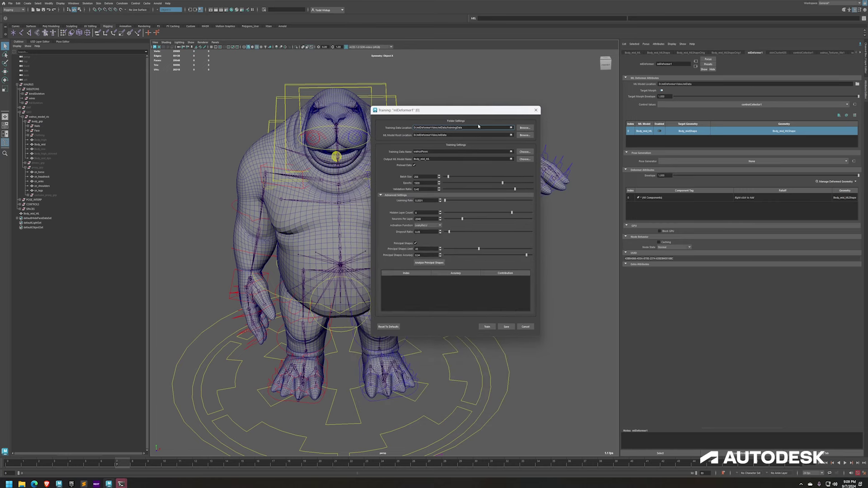
Create a trainingData_2 folder inside mlData and set it as the training data location.
click(524, 127)
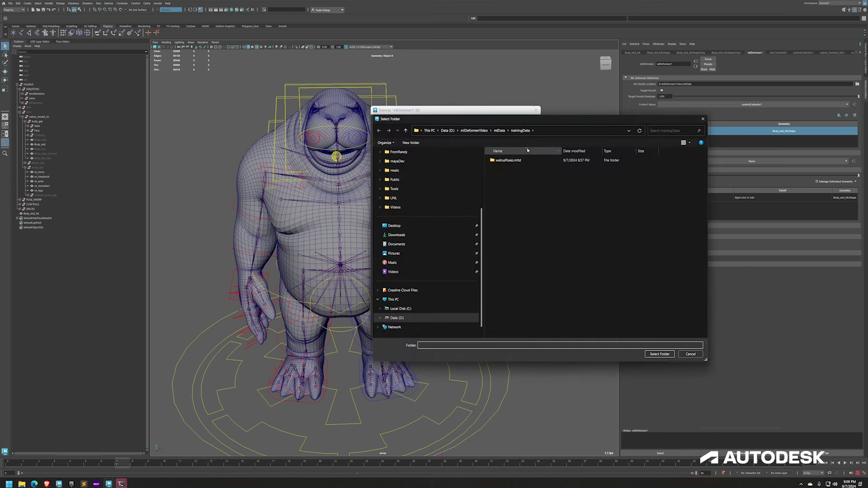
click(499, 130)
right_click(508, 175)
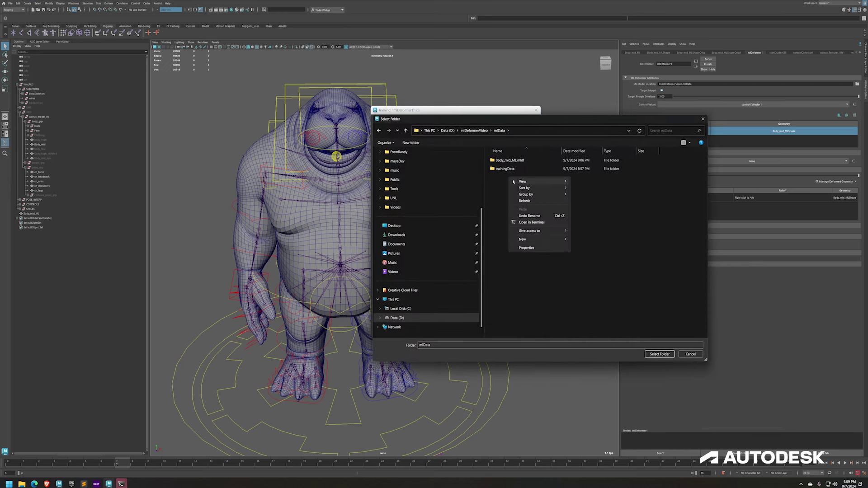
mouse_move(537, 238)
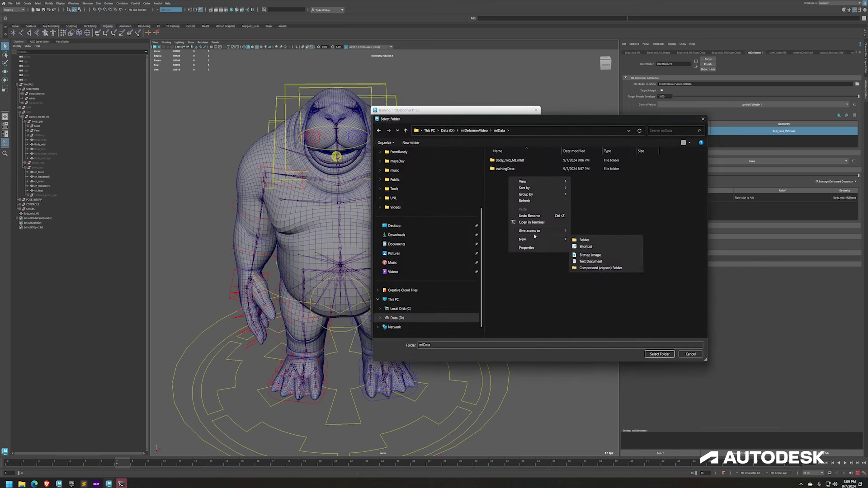
click(583, 240)
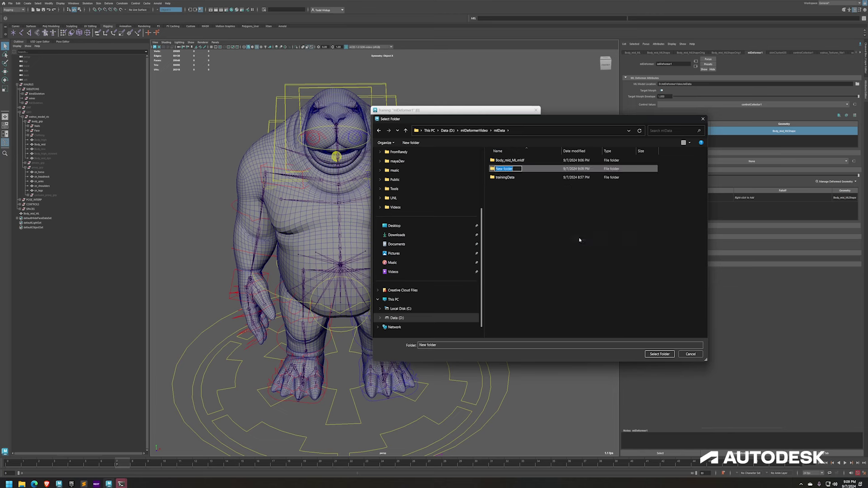
text(trainingData)
key(Return)
click(663, 357)
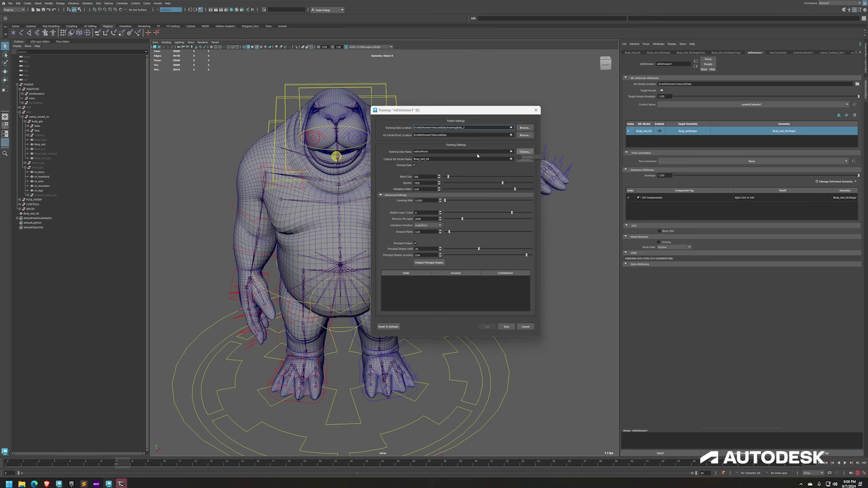
Set the training data name to walrusPoses2 and the batch size to 512.
click(447, 152)
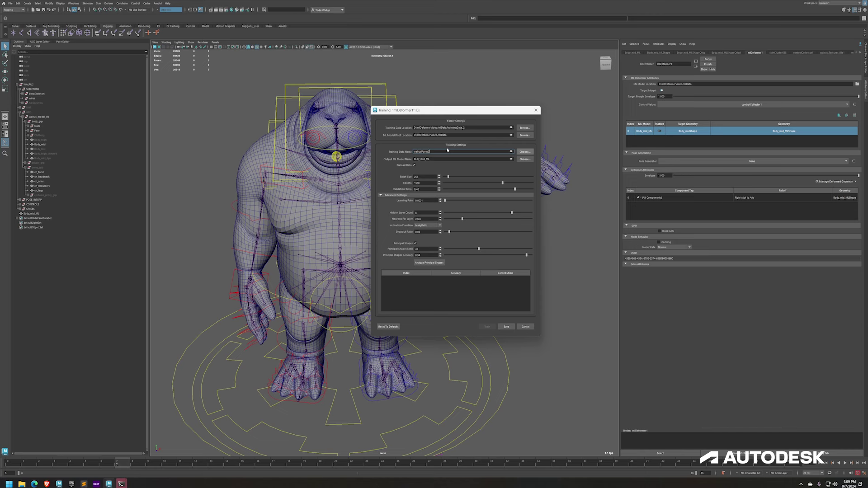
click(422, 177)
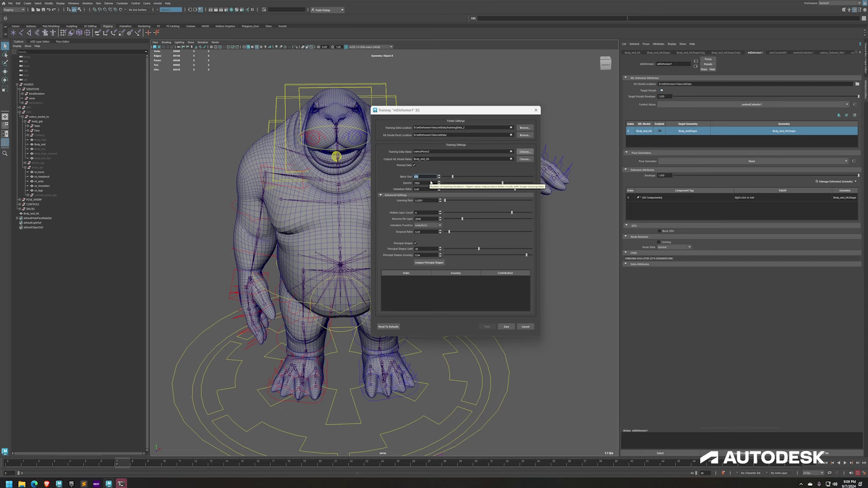
Set the number of epochs to 1000 and the neurons per layer to 4096.
click(425, 183)
text(100)
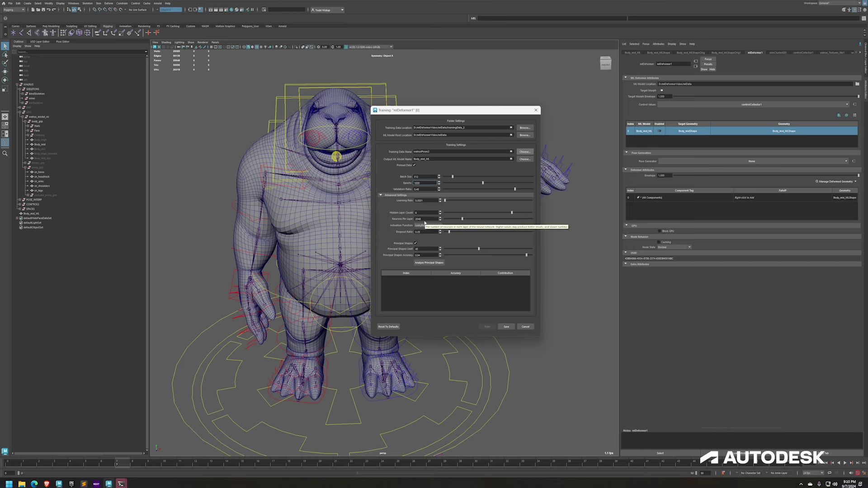
drag(425, 220, 395, 219)
text(4096)
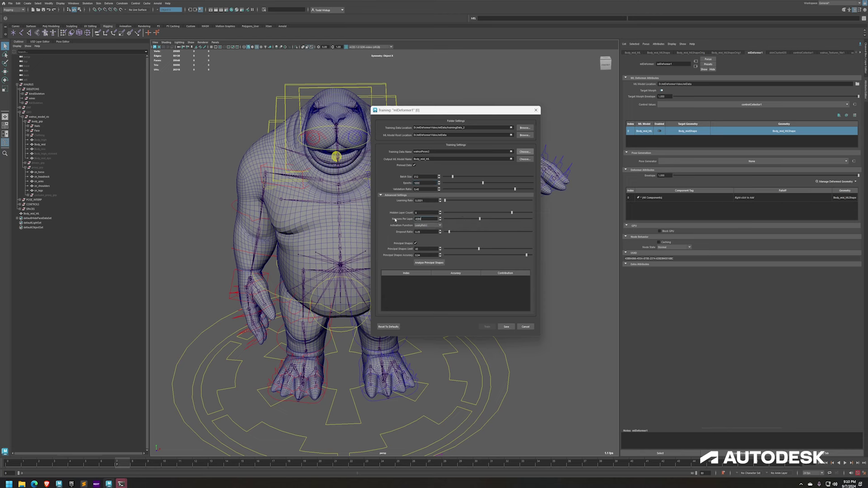
click(421, 213)
click(424, 248)
double_click(423, 247)
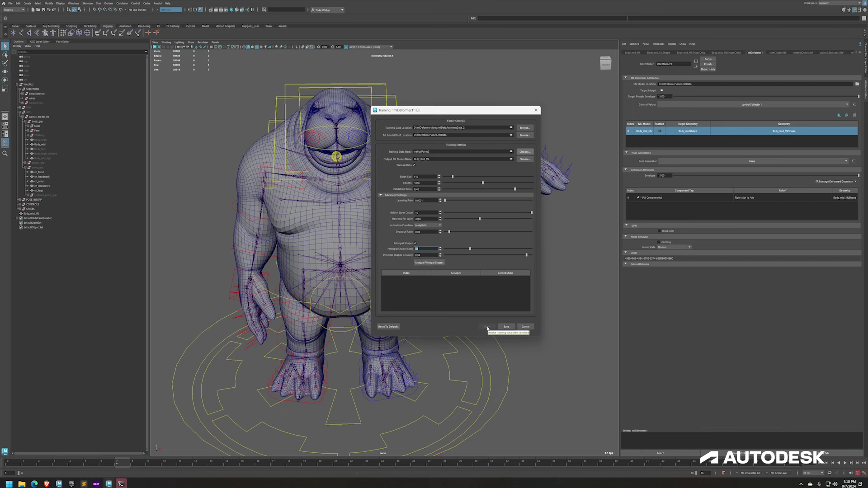
click(524, 128)
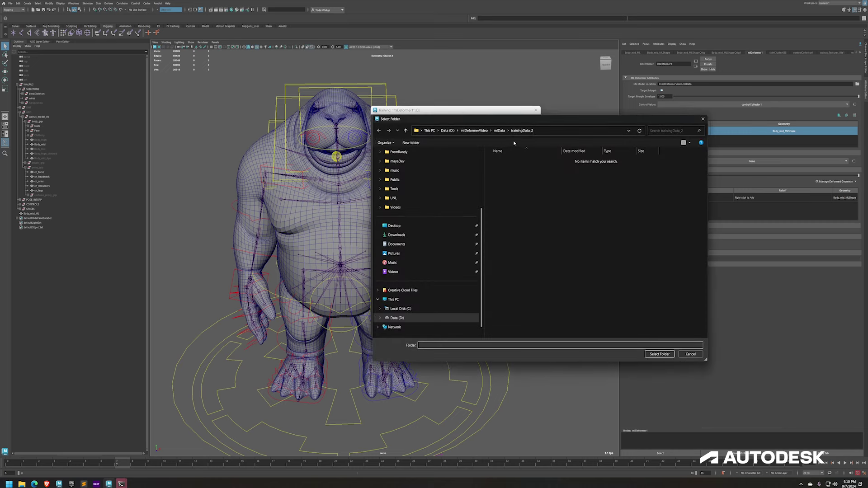
click(499, 131)
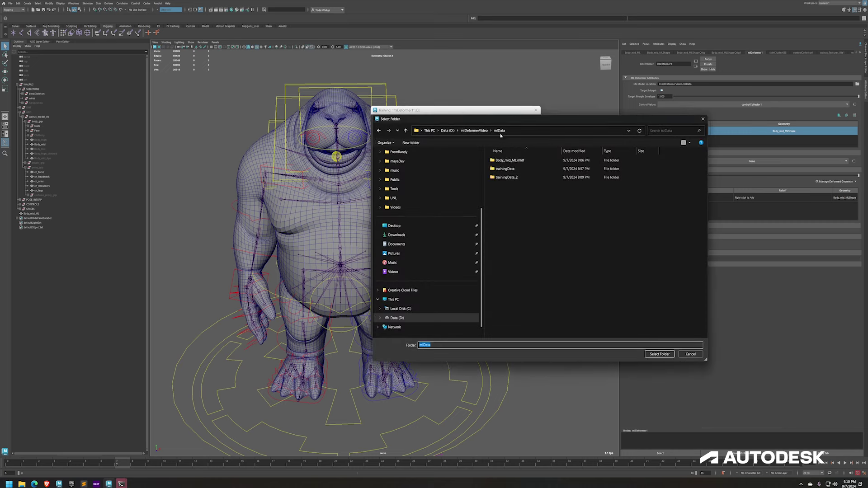
double_click(505, 161)
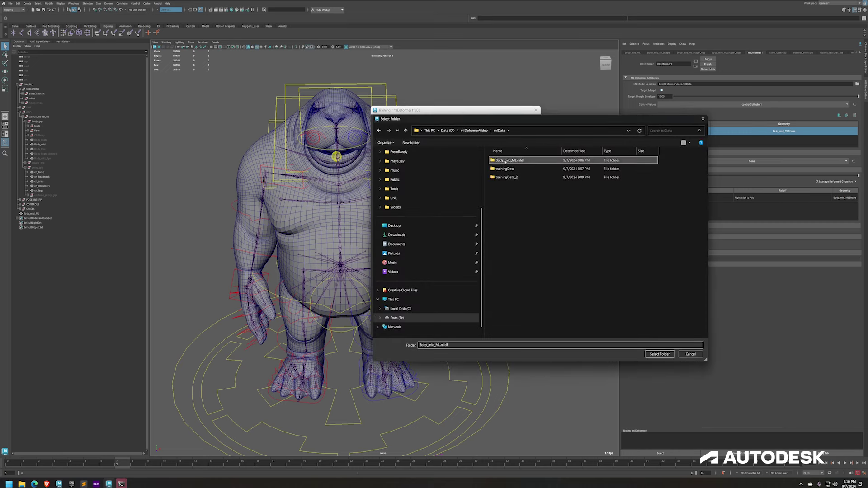
click(672, 355)
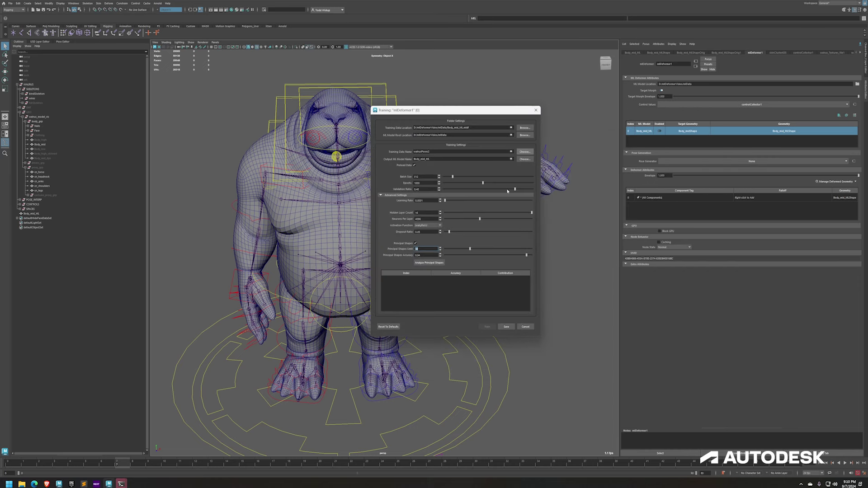
click(536, 109)
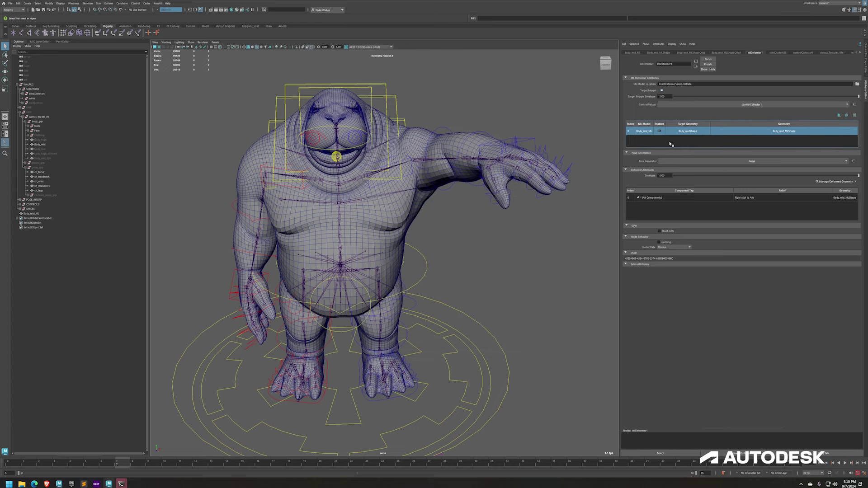
Reopen Body_mid_ML's training settings with the advanced options and set the number of epochs to 1000.
click(846, 116)
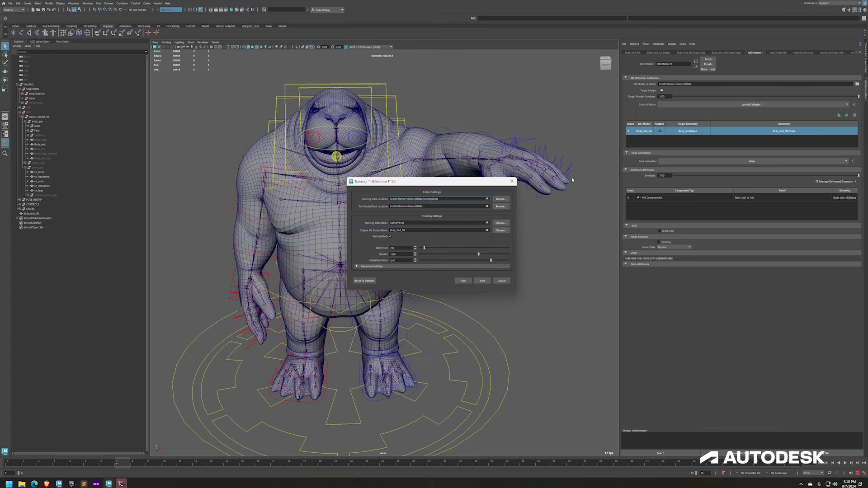
click(357, 267)
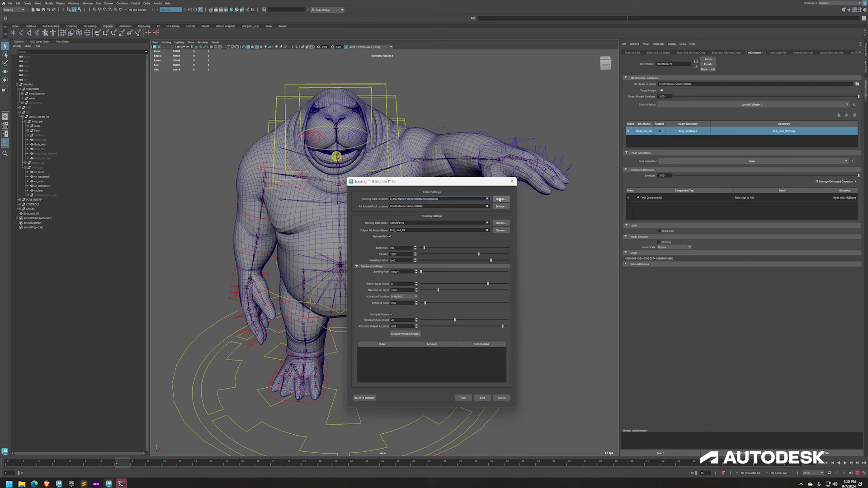
drag(397, 249, 376, 253)
text(1000)
key(Return)
Set the hidden layer count to 10 and the neurons per layer to 4096, and analyze the principal shapes.
drag(400, 284, 381, 291)
key(Tab)
text(4096)
key(Return)
click(405, 333)
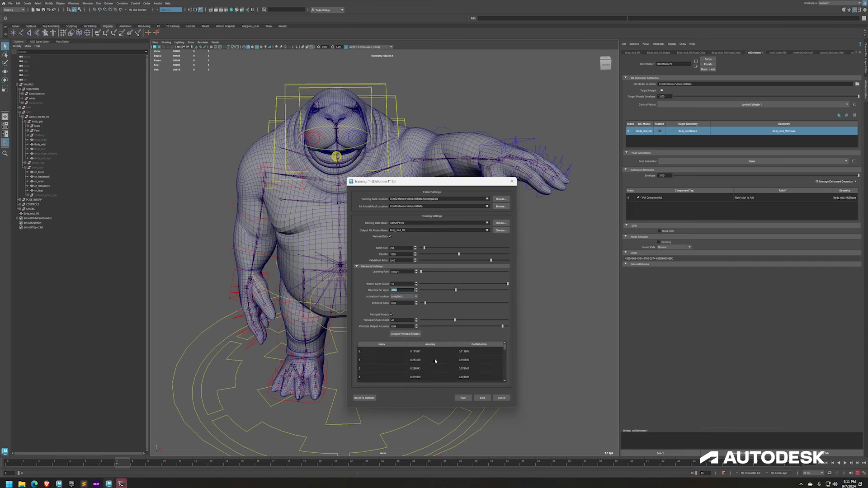
scroll(438, 362, down, 2)
Train the Body_mid_ML model with these settings, overwriting the existing model data.
click(432, 222)
text(2)
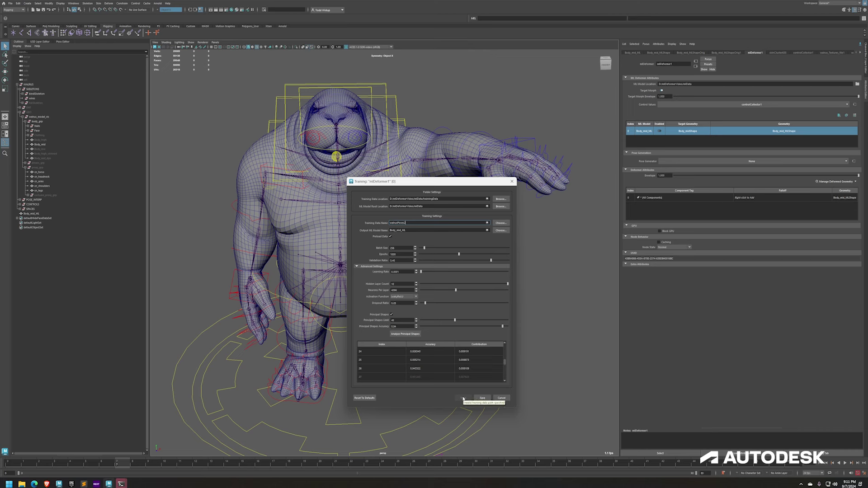
key(BackSpace)
click(463, 398)
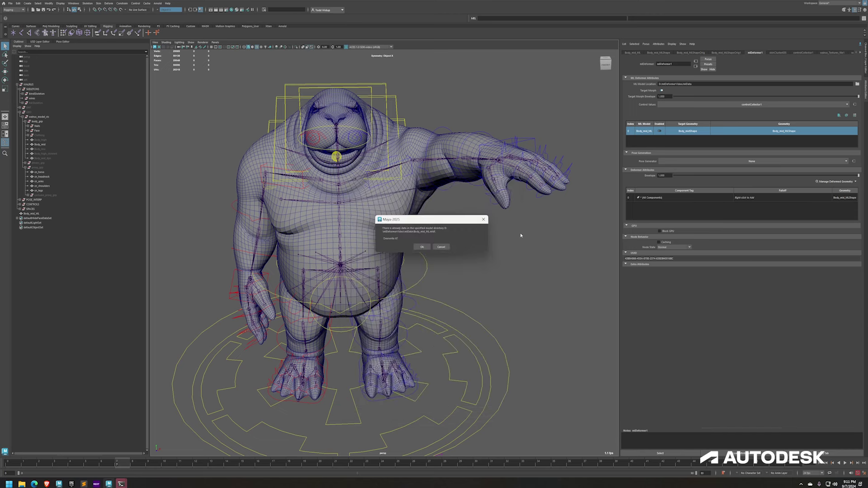
click(421, 247)
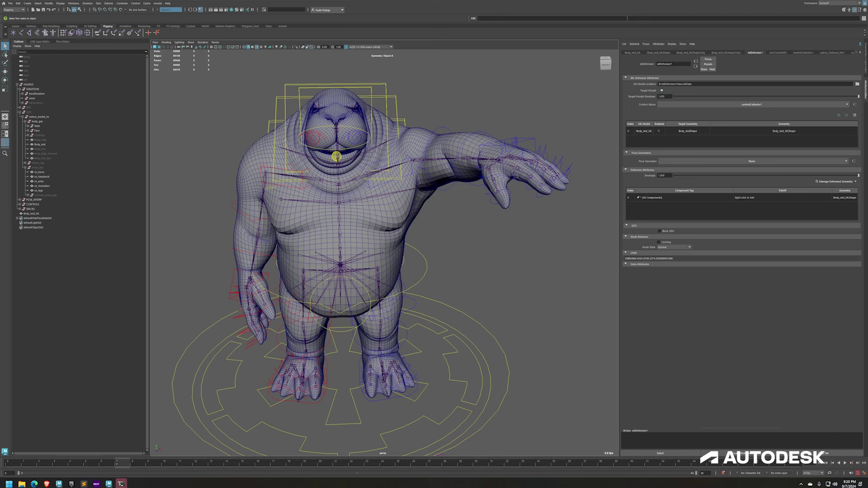
Turn off Target Morph, toggle the trained Body_mid_ML model for comparison, and play back the animation to judge its deformation.
click(662, 91)
click(660, 132)
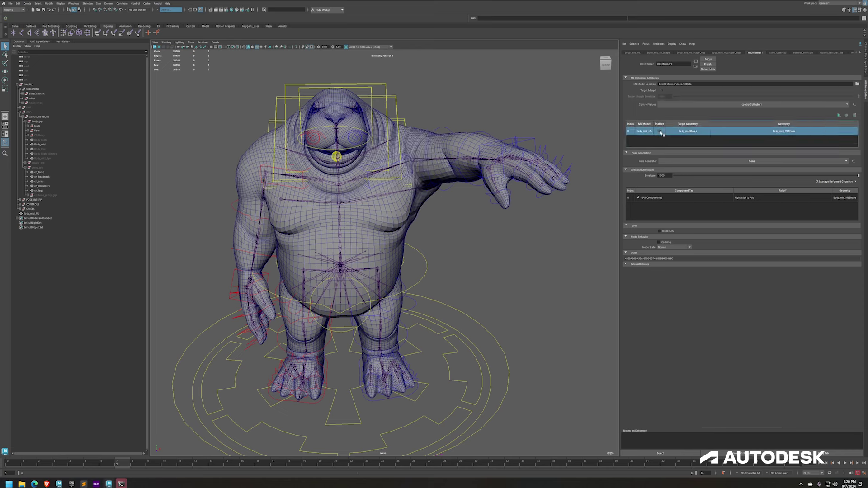
click(660, 132)
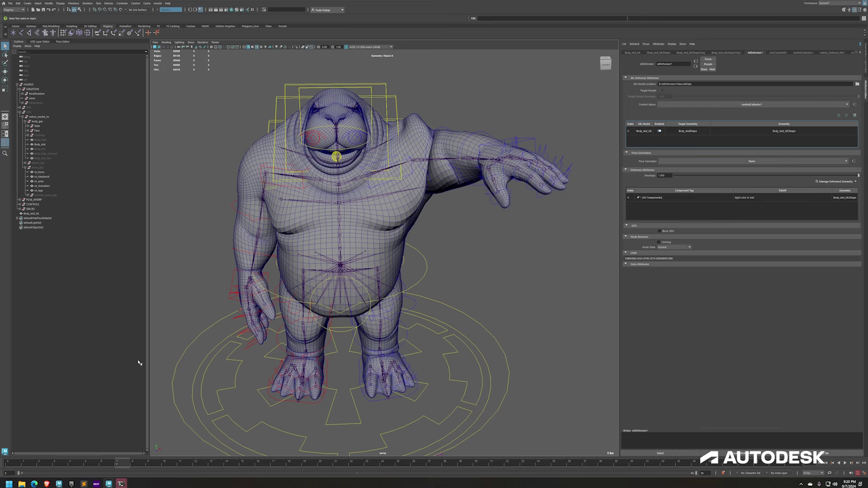
key(alt+v)
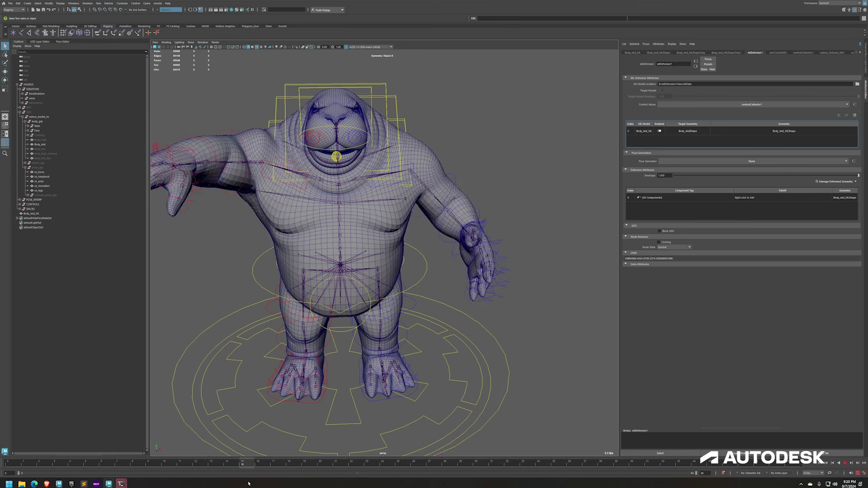
key(Escape)
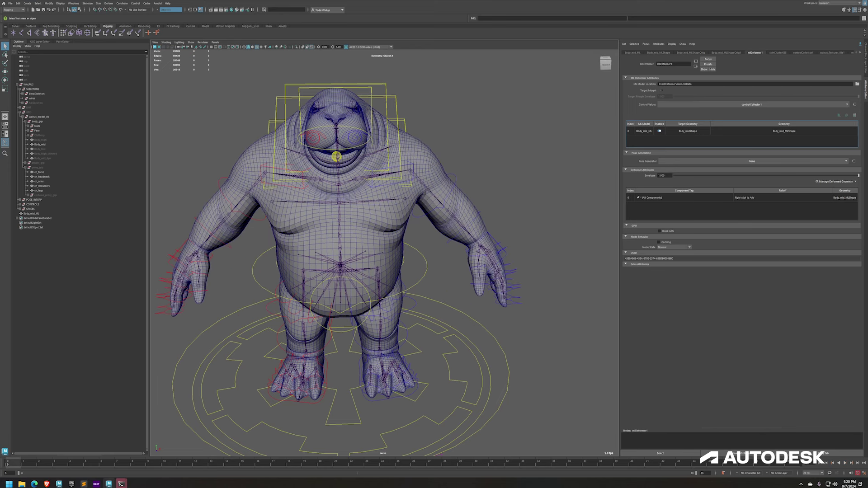
Turn Target Morph back on and open Body_mid_ML's training settings with the advanced options.
click(736, 134)
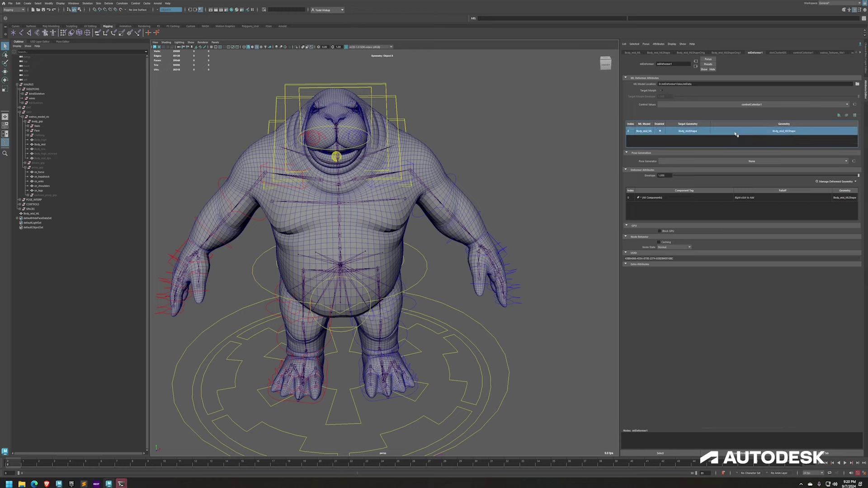
click(661, 91)
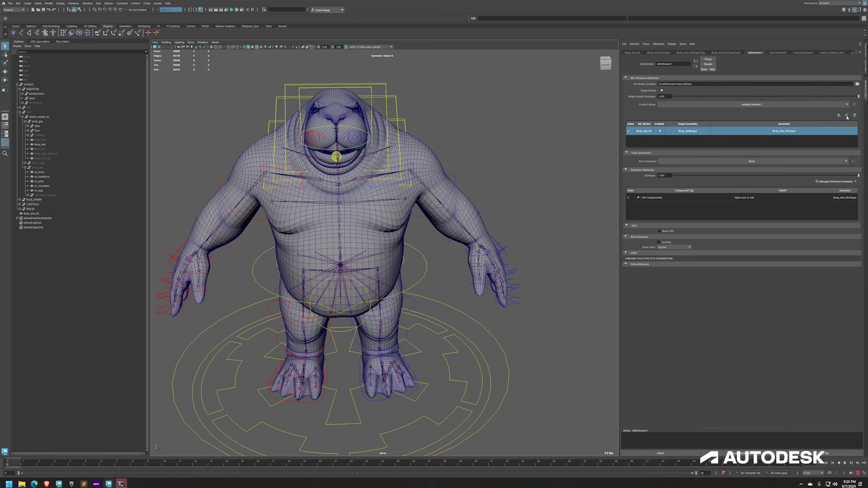
click(847, 116)
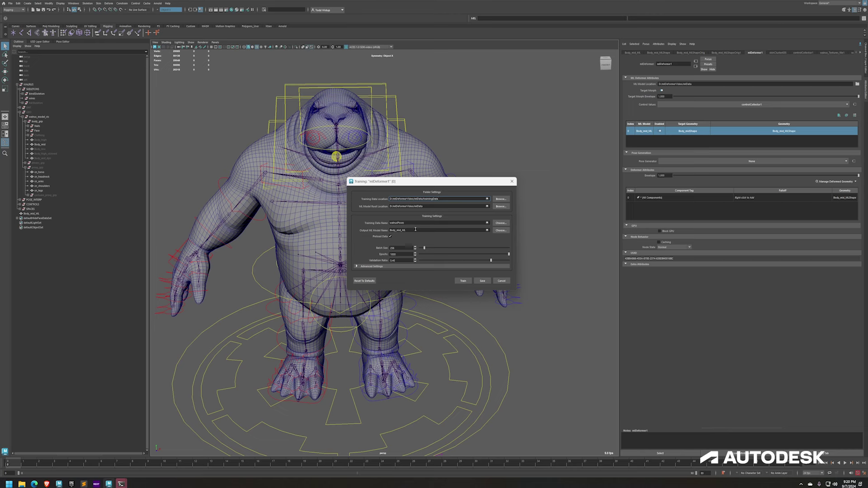
click(406, 267)
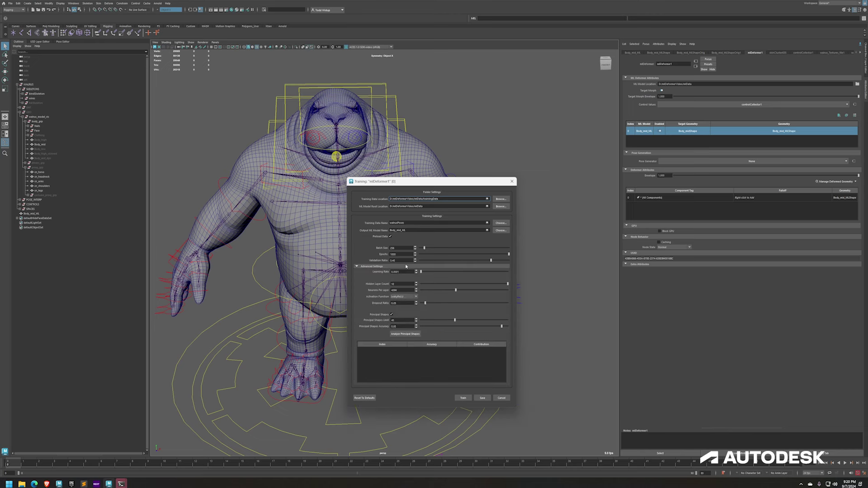
Set the neurons per layer to 2048 and the hidden layer count to 5, and analyze the principal shapes.
drag(402, 291, 379, 290)
text(40)
drag(402, 283, 393, 283)
click(396, 335)
scroll(443, 356, down, 5)
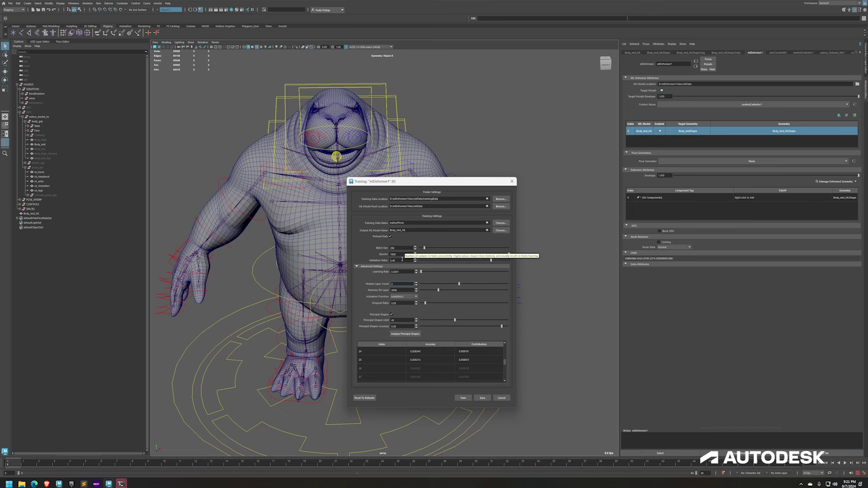
Set the validation ratio to 0.25 and train the model, overwriting the existing model data.
drag(400, 260, 387, 259)
key(BackSpace)
text(.25)
key(Return)
click(464, 398)
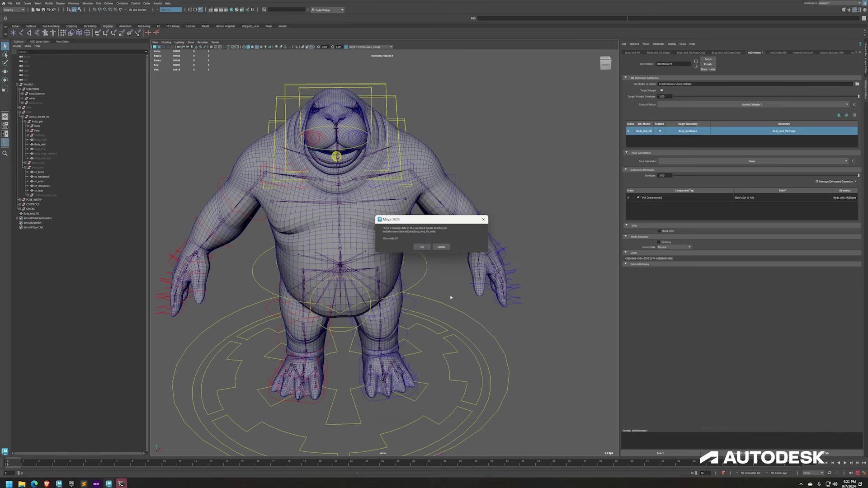
click(425, 248)
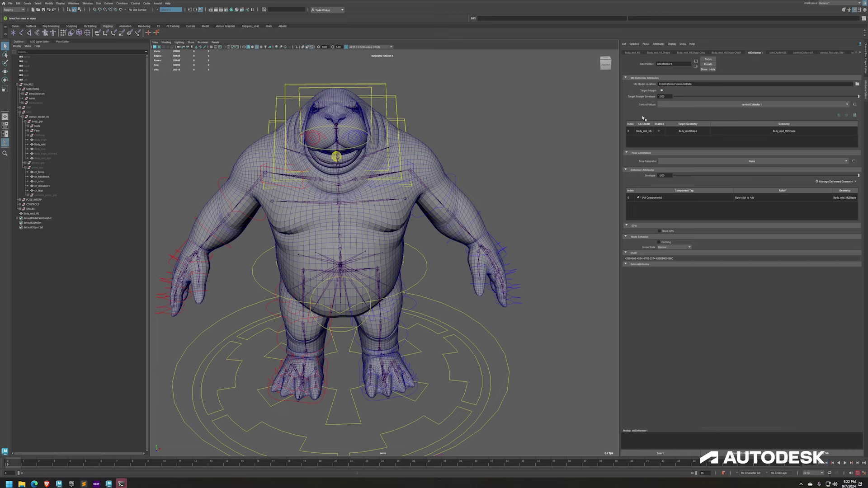
Turn off Target Morph and toggle the retrained Body_mid_ML model off and on to compare the deformation.
click(662, 91)
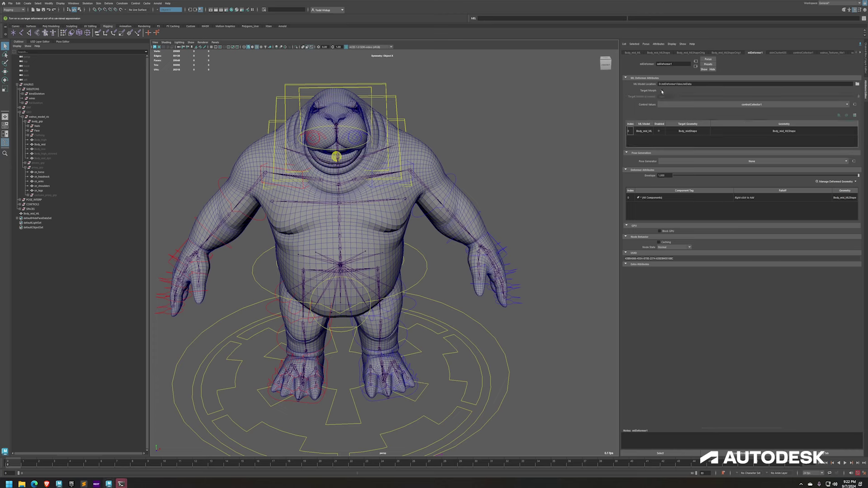
click(660, 131)
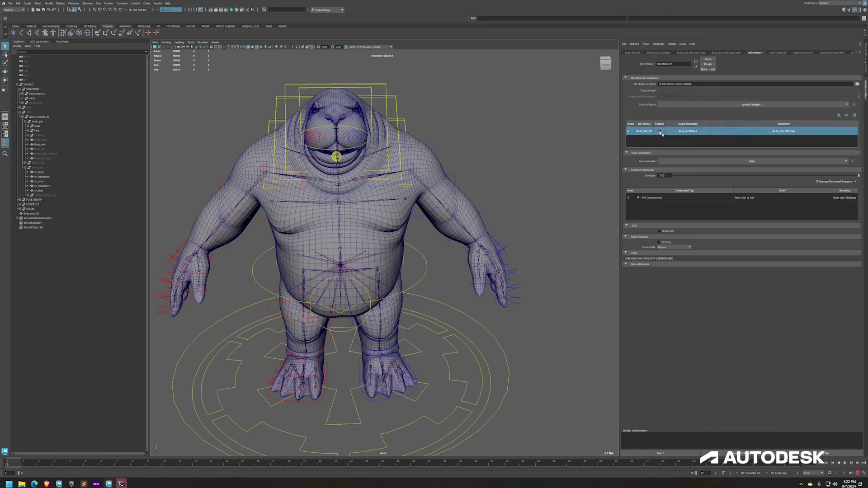
click(660, 132)
click(660, 132)
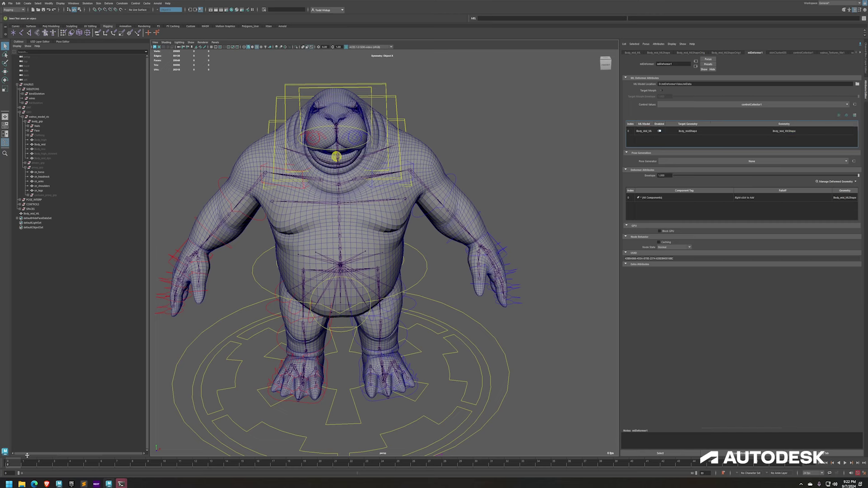
Play back and scrub through the animation to examine the retrained model's deformation in different poses.
key(alt+v)
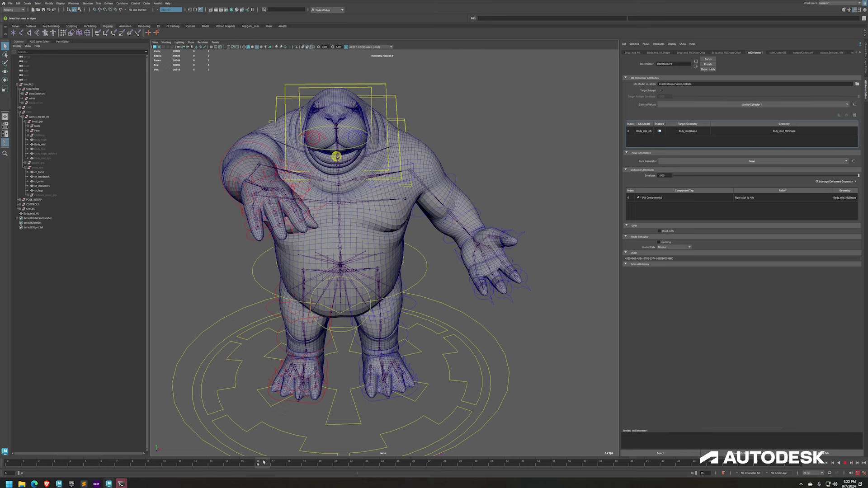
click(236, 457)
mouse_move(236, 457)
mouse_down()
mouse_move(828, 418)
mouse_move(227, 421)
mouse_move(1, 403)
mouse_up()
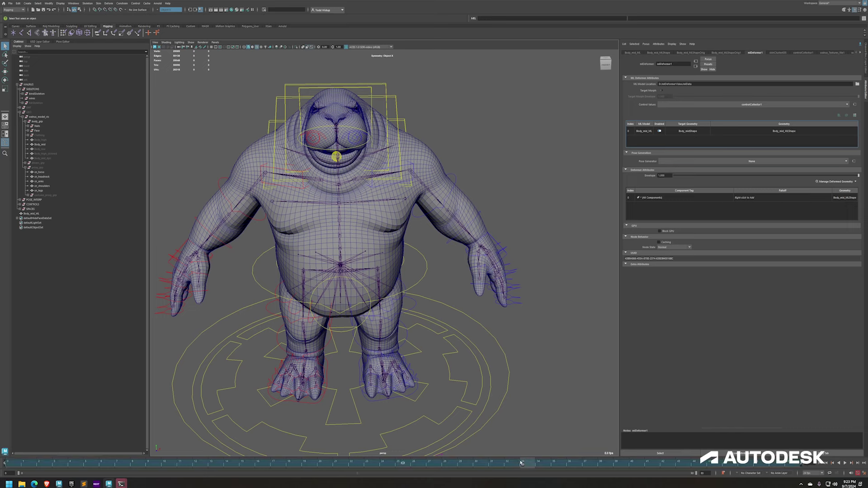
click(502, 465)
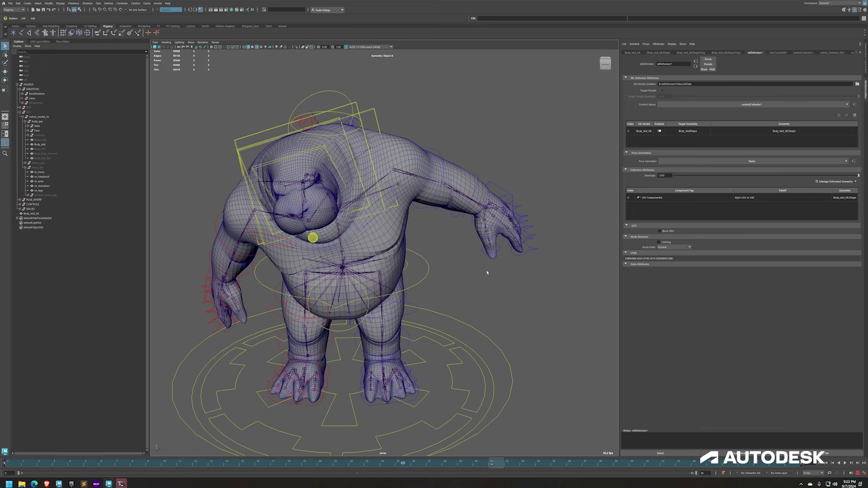
Rotate the walrus's left upper-arm control to raise the arm to roughly horizontal.
click(497, 185)
key(alt+v)
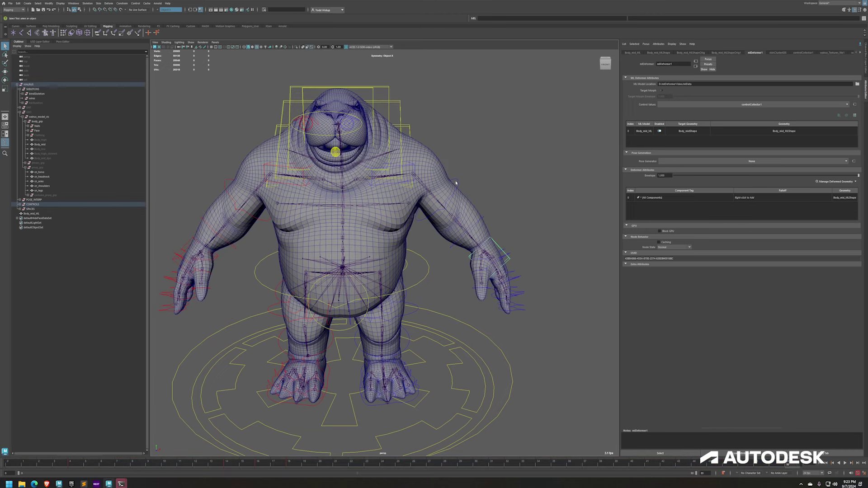
key(w)
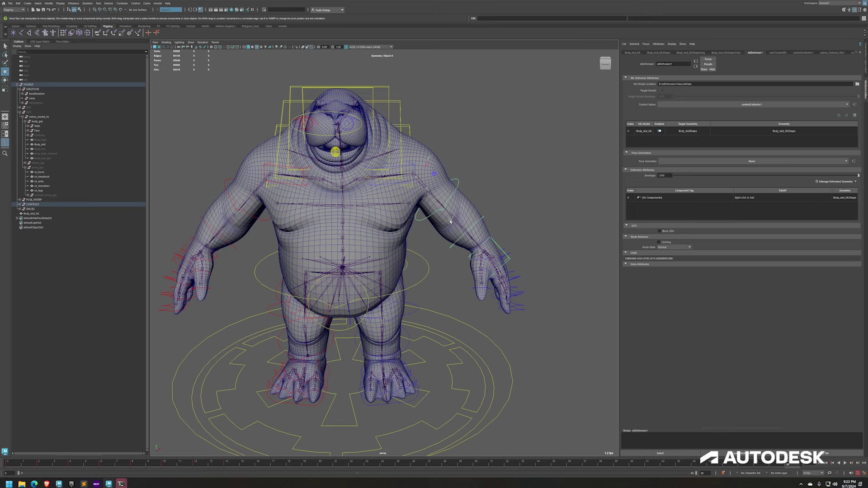
key(e)
click(443, 195)
drag(420, 184, 425, 154)
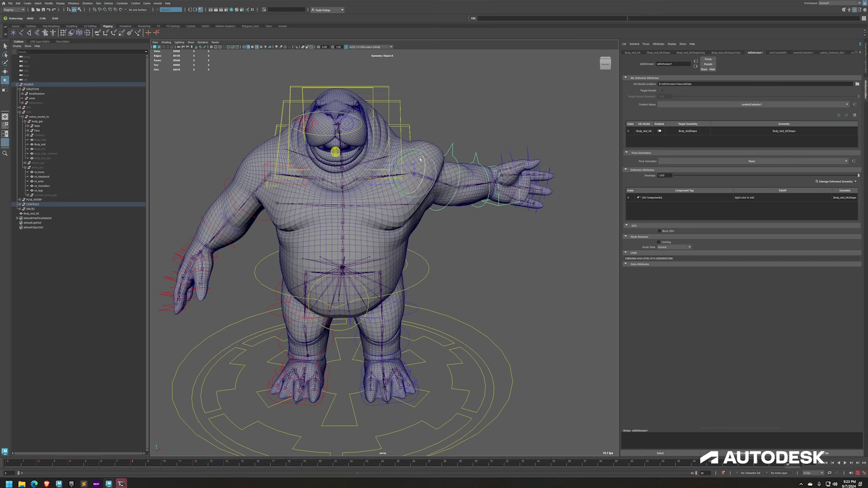
Rotate the left clavicle control to raise the shoulder, and inspect the deformation around the raised arm.
click(410, 163)
drag(362, 179, 344, 176)
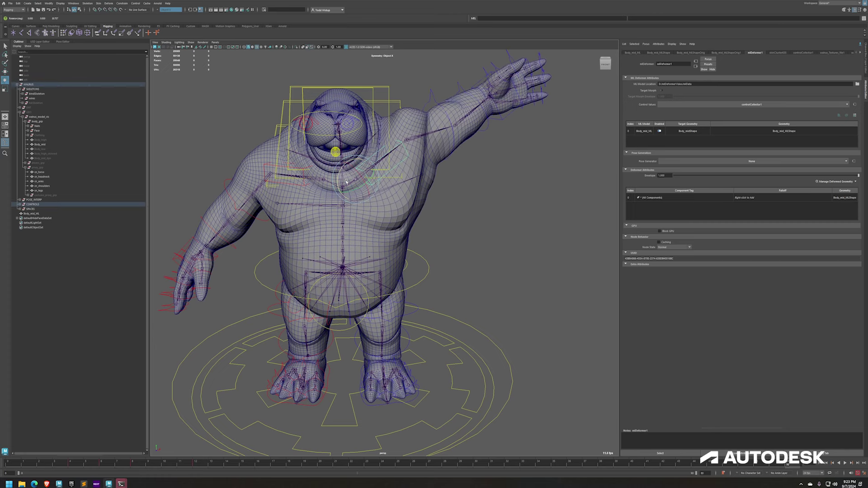
alt+drag(439, 113, 441, 143)
click(432, 118)
click(404, 167)
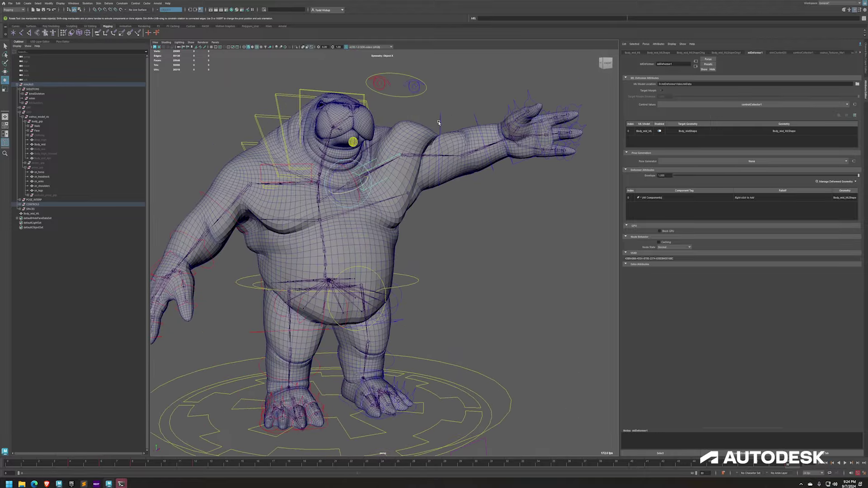
alt+drag(439, 122, 421, 151)
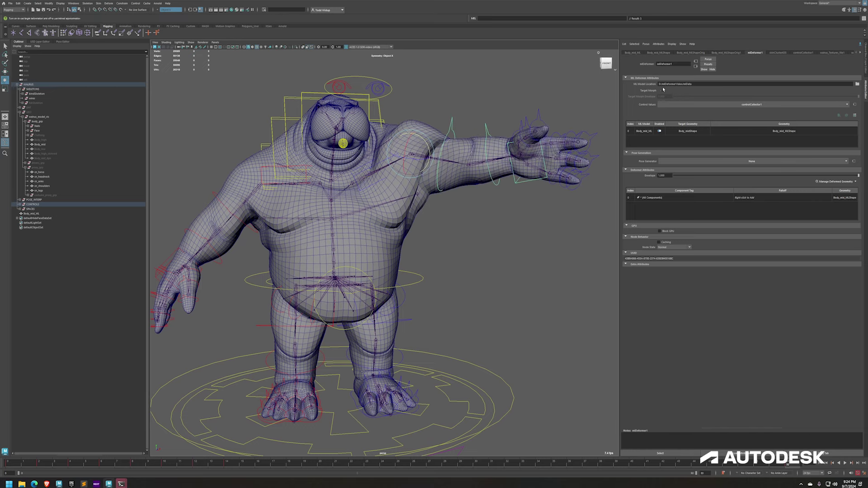
Sweep the mlDeformer Envelope between 0 and 1 and disable the Body_mid_ML model to compare the raised arm's deformation.
drag(787, 176, 667, 176)
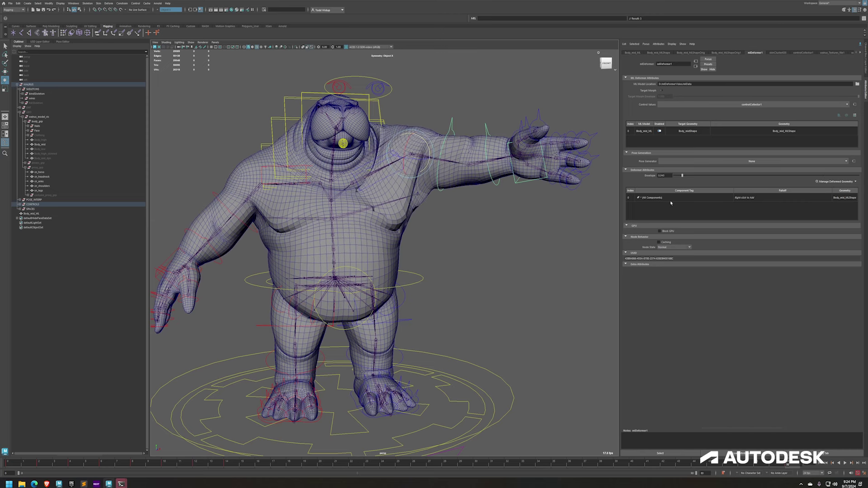
drag(674, 176, 858, 175)
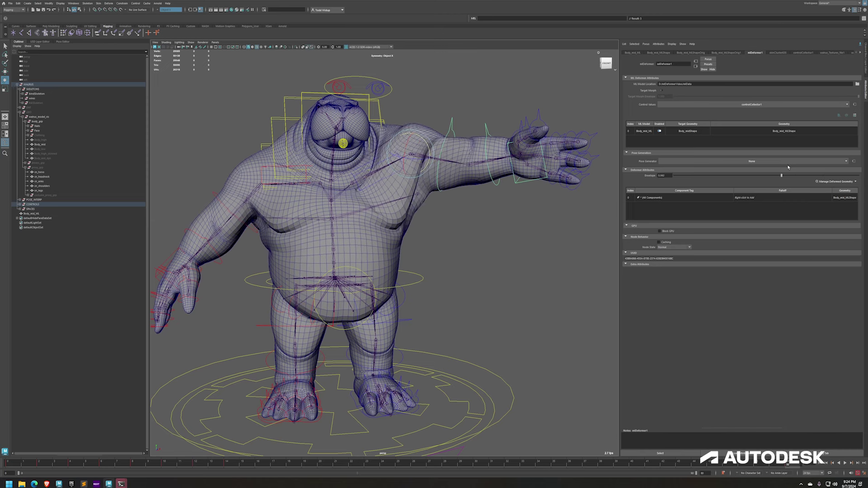
click(660, 131)
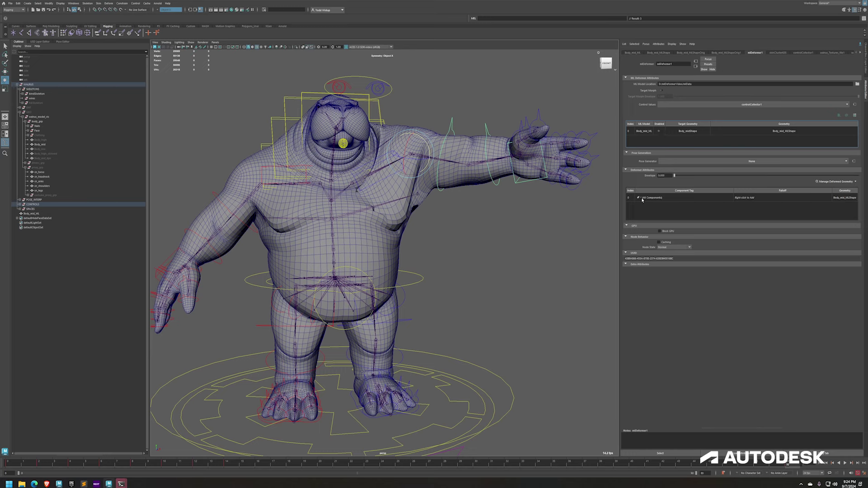
Switch Target Morph on and off and re-enable the Body_mid_ML model to compare the target shape with the learned deformation.
click(661, 91)
mouse_move(493, 131)
alt+mouse_down()
mouse_move(467, 126)
mouse_move(479, 135)
mouse_move(471, 108)
mouse_move(463, 129)
mouse_move(459, 115)
mouse_move(488, 155)
mouse_move(484, 143)
mouse_move(418, 121)
mouse_move(490, 124)
alt+mouse_up()
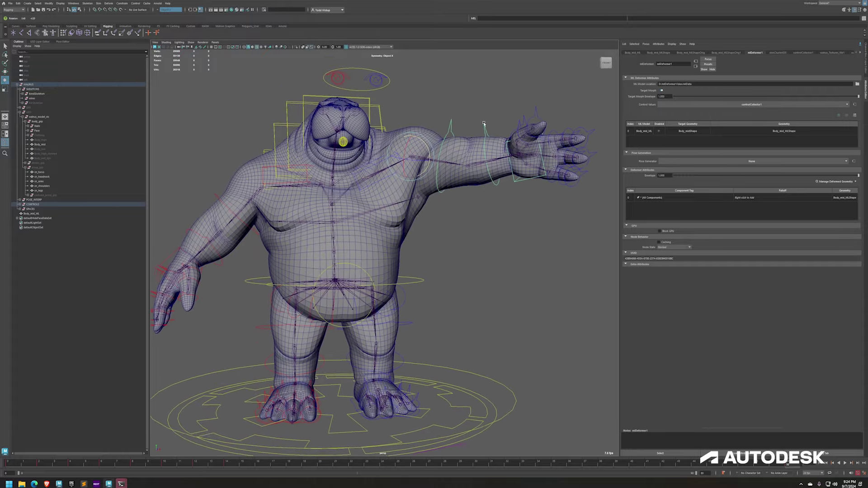
click(661, 91)
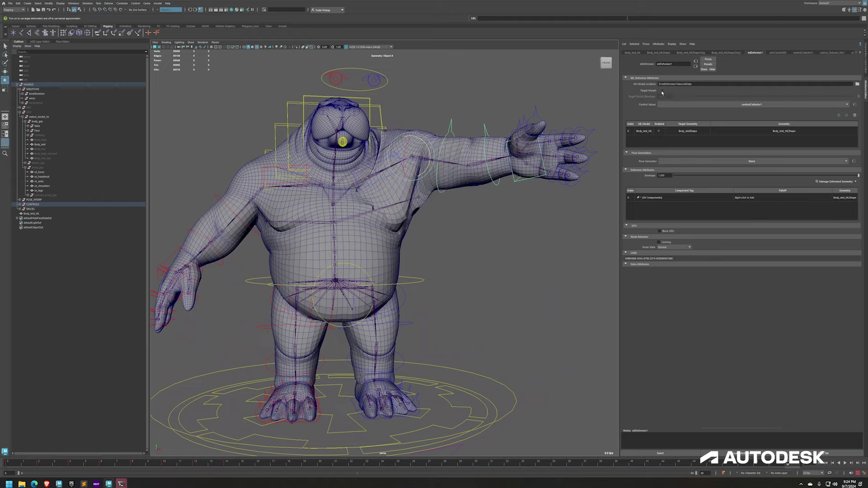
click(660, 131)
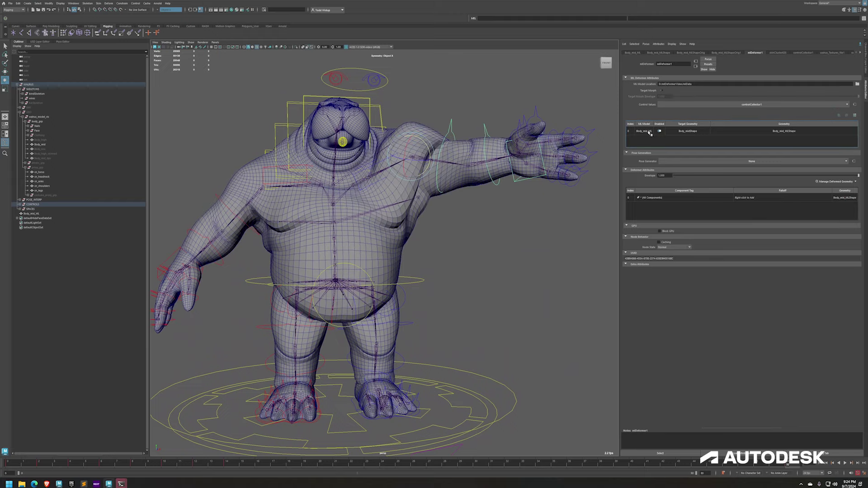
alt+drag(455, 146, 490, 137)
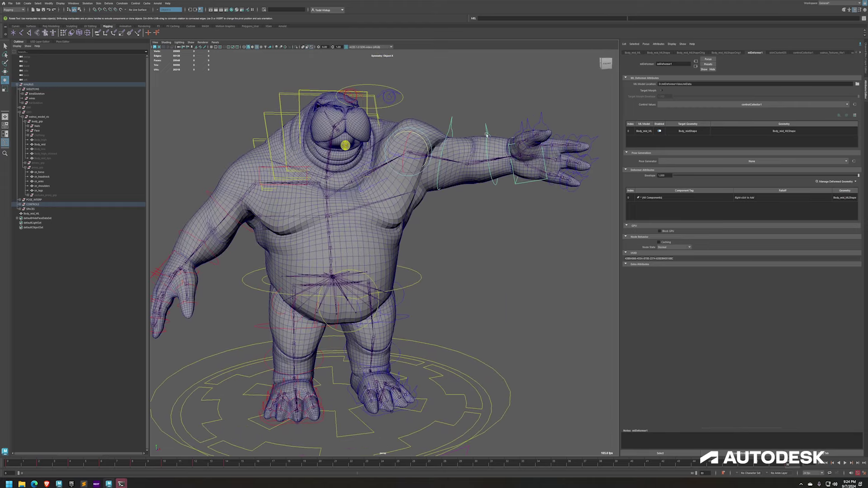
Select the left clavicle control together with the left upper-arm control and delete their keys at the current frame.
click(381, 183)
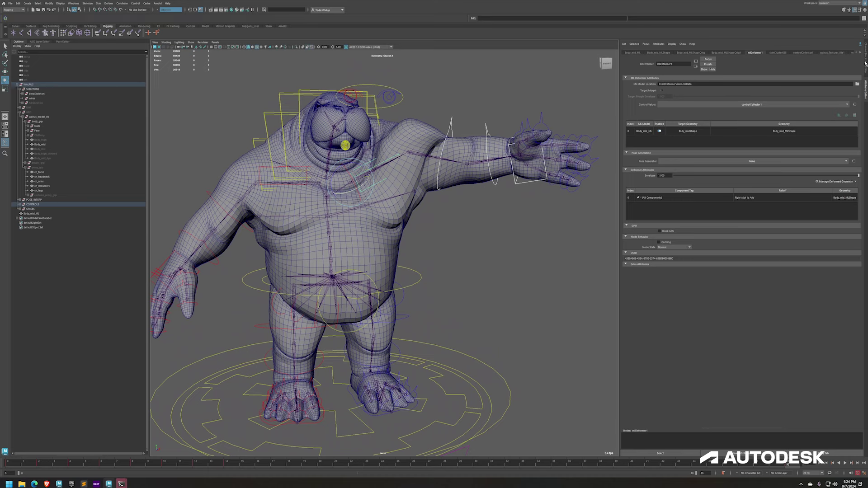
click(865, 63)
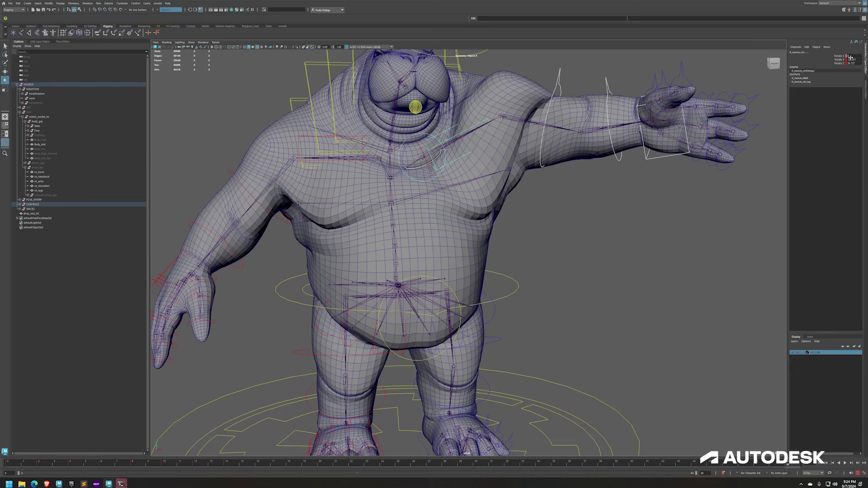
right_click(795, 464)
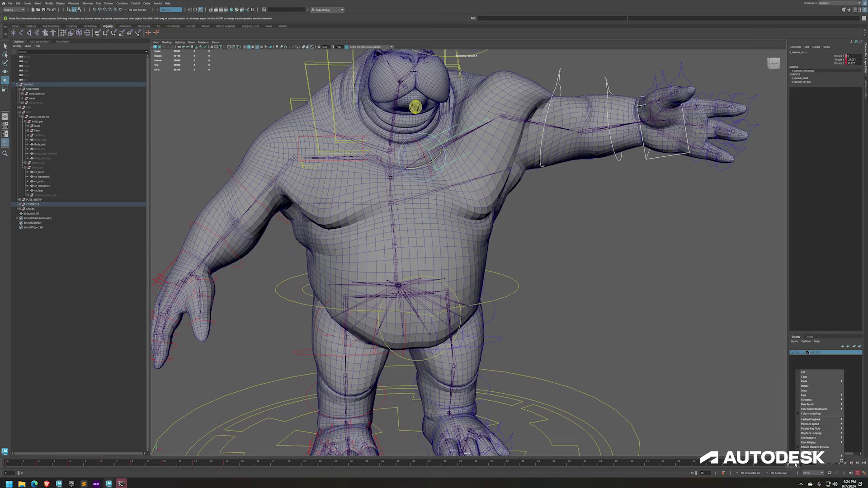
click(804, 385)
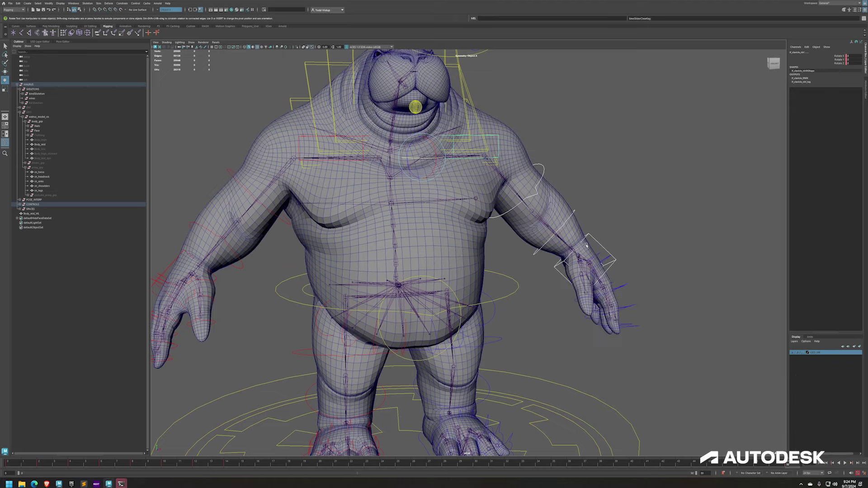
Bend the walrus's left forearm forward at the elbow and show the mlDeformer attributes of the Body_mid_ML mesh.
click(575, 212)
alt+drag(574, 211, 590, 231)
scroll(587, 233, up, 3)
click(607, 192)
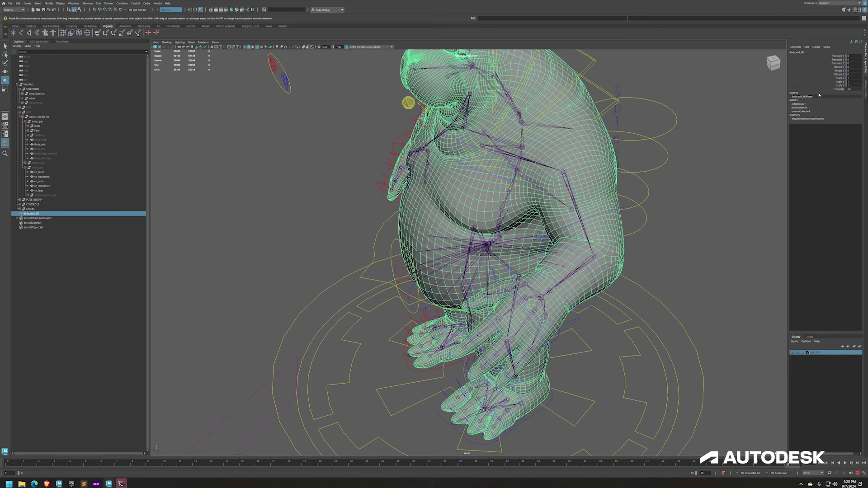
click(865, 90)
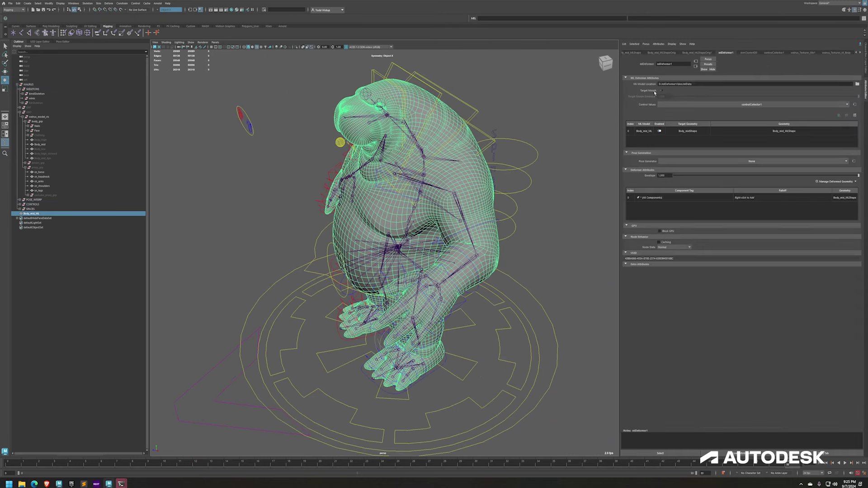
Sweep the deformer's Envelope and return it to 1 to inspect the deformation around the bent elbow.
alt+drag(434, 181, 623, 153)
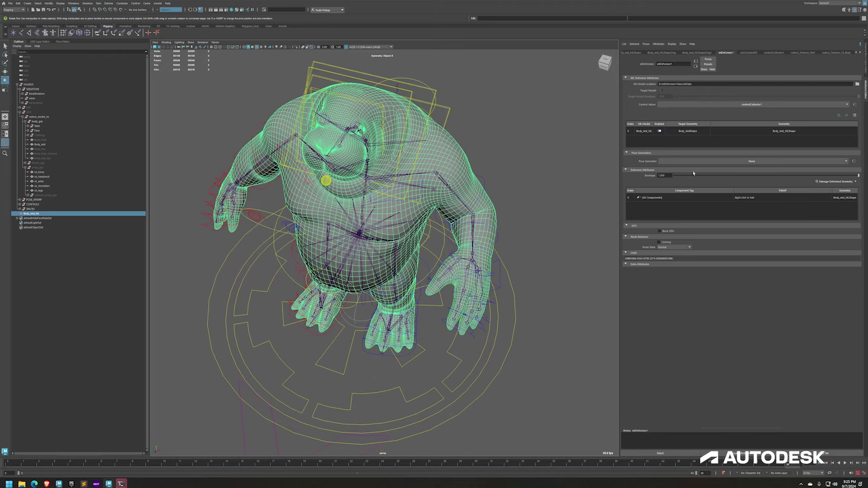
drag(696, 175, 858, 176)
alt+drag(510, 235, 526, 265)
scroll(478, 225, up, 5)
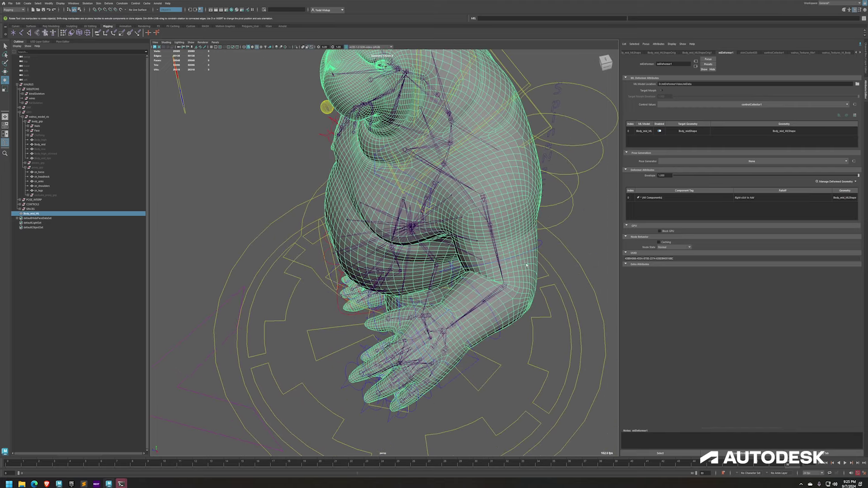
Select the left elbow control and remove its key at the current frame.
click(500, 339)
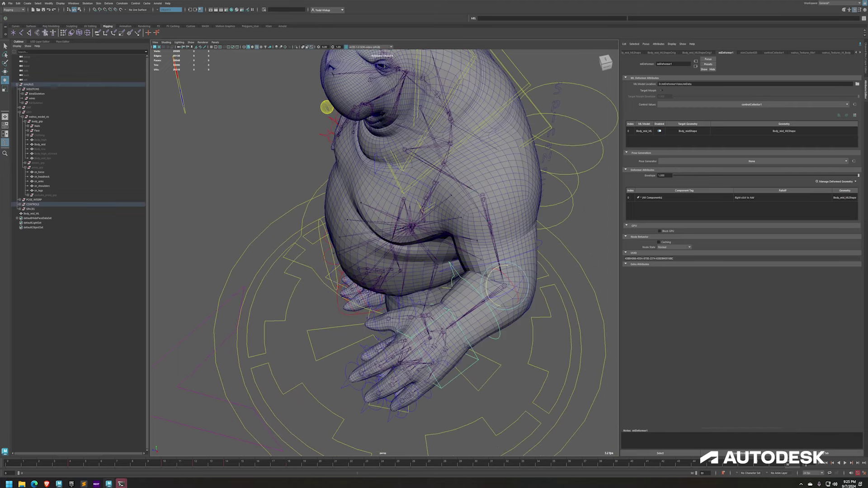
right_click(805, 465)
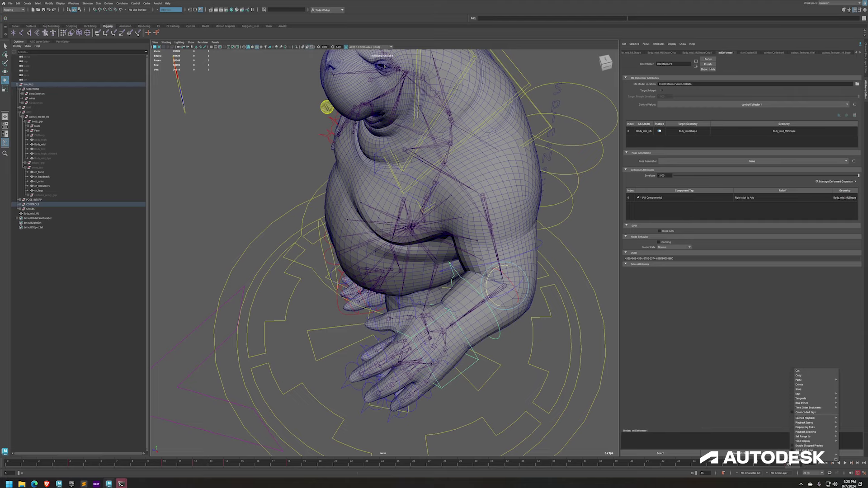
click(803, 374)
Scrub the timeline to the raised-arm pose to examine the mesh deformation across the animation.
alt+drag(497, 316, 421, 324)
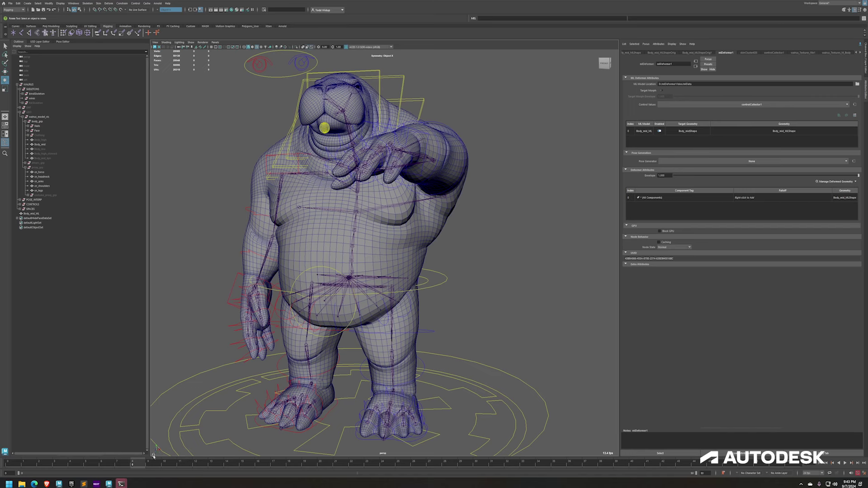
drag(143, 466, 196, 470)
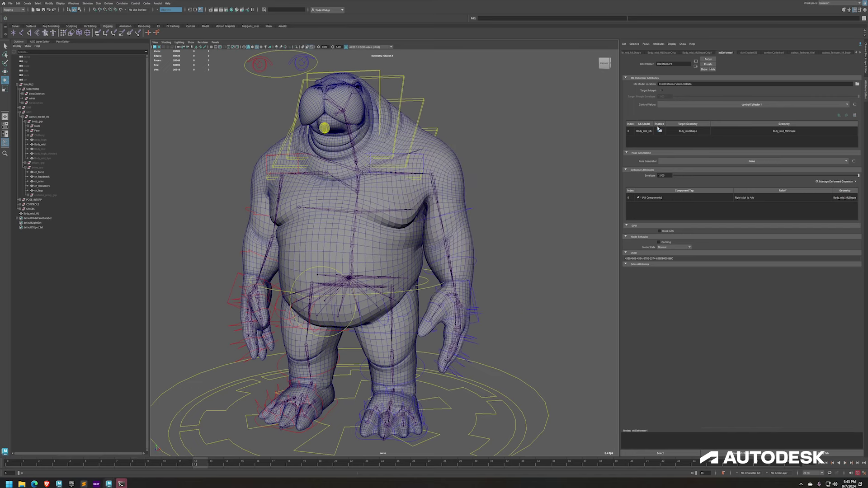
mouse_move(121, 483)
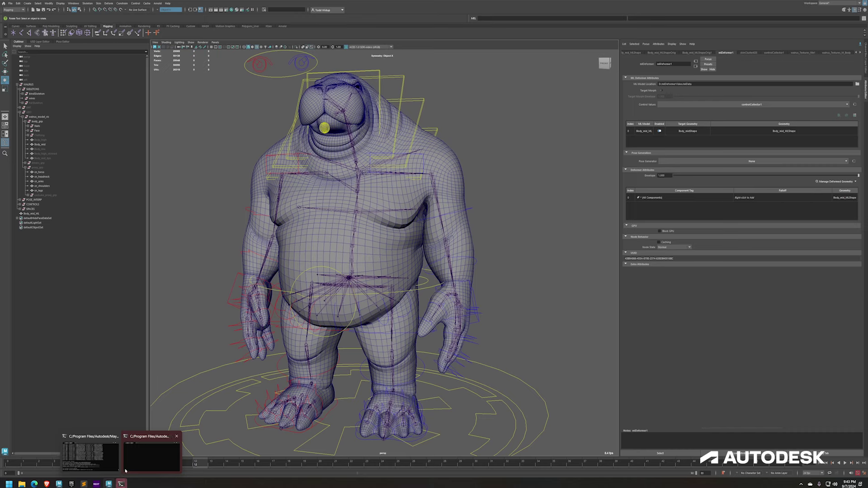
drag(199, 463, 509, 460)
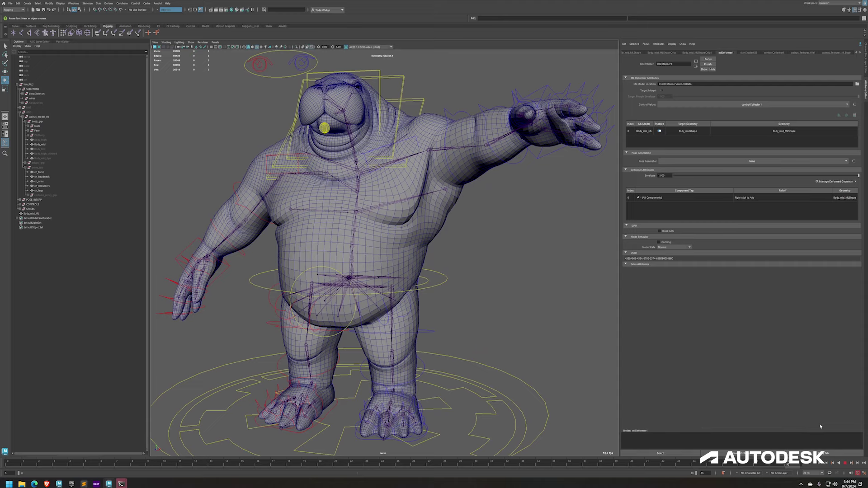
Select the left clavicle control in the raised-arm pose and rotate it to reposition the shoulder.
alt+drag(497, 213, 420, 127)
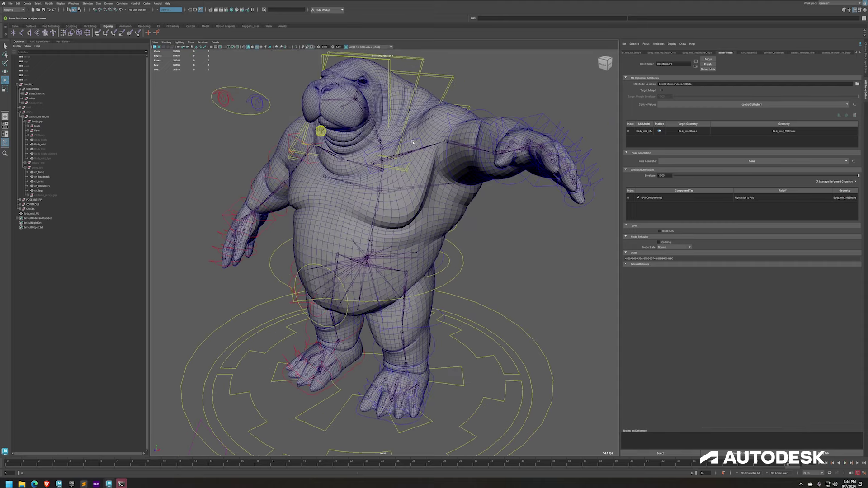
click(412, 141)
drag(385, 165, 432, 118)
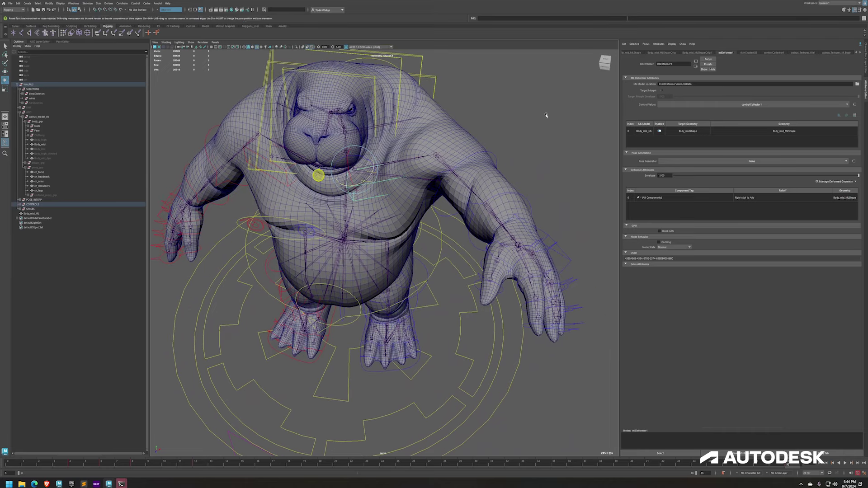
Adjust the left clavicle control's Rotate Y to change how far forward or back the shoulder sits.
click(864, 65)
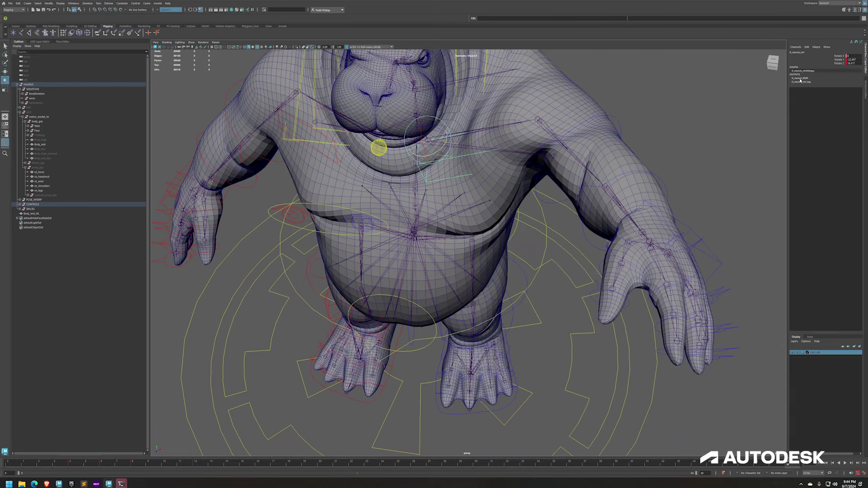
click(852, 59)
middle_drag(847, 63, 593, 123)
alt+drag(516, 134, 484, 177)
middle_drag(446, 190, 484, 175)
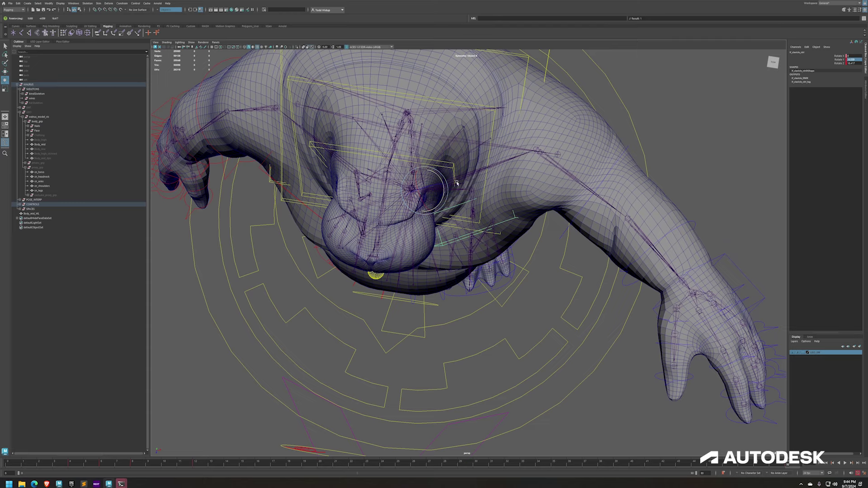
middle_drag(442, 194, 442, 198)
Rotate the left upper-arm control to hold the arm roughly horizontal, and inspect the shoulder deformation from several angles.
alt+drag(479, 271, 564, 227)
click(549, 176)
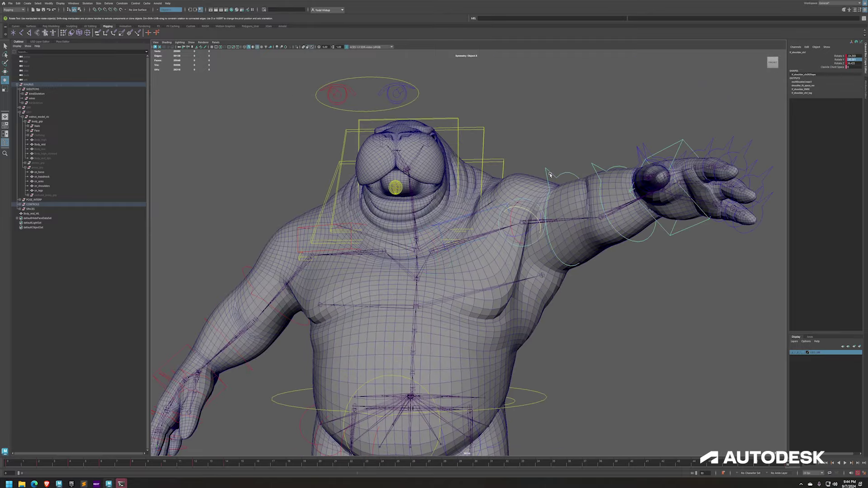
mouse_move(553, 193)
mouse_down()
mouse_move(561, 190)
mouse_move(519, 194)
mouse_move(542, 198)
mouse_move(553, 211)
mouse_move(547, 226)
mouse_move(572, 241)
mouse_move(562, 188)
mouse_move(551, 203)
mouse_move(552, 191)
mouse_up()
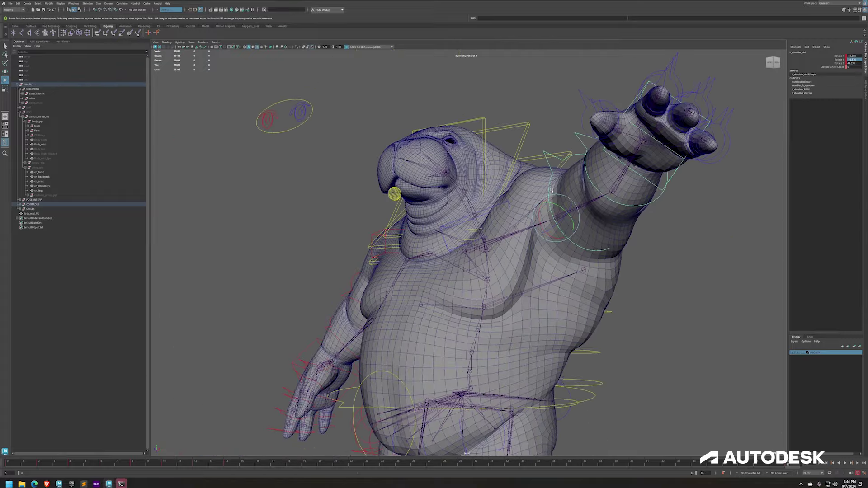
click(555, 209)
key(ctrl+z)
mouse_move(544, 215)
mouse_down()
mouse_move(551, 232)
mouse_move(557, 213)
mouse_up()
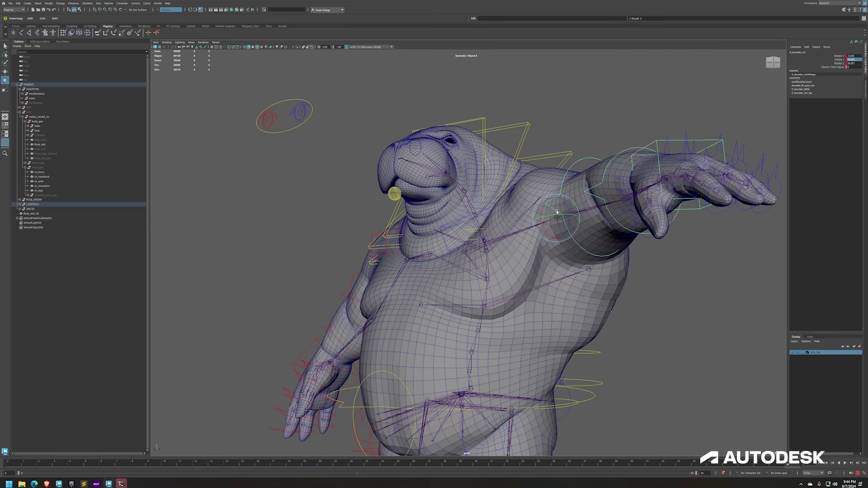
alt+drag(562, 211, 535, 227)
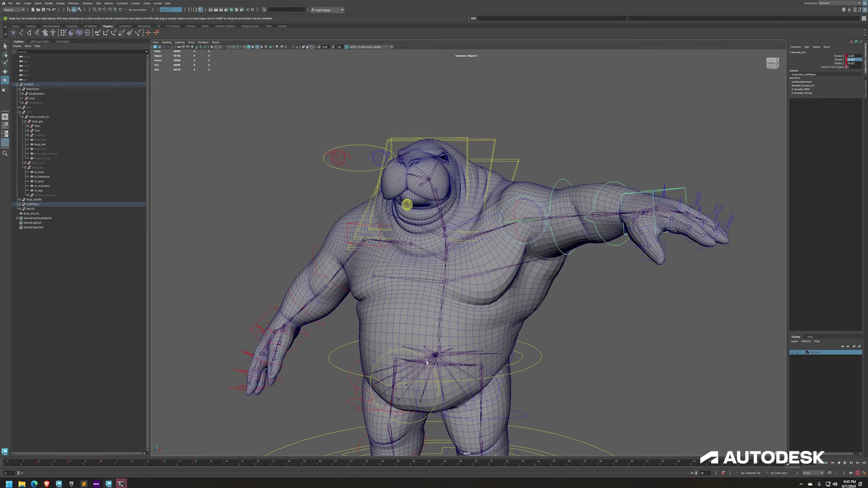
Scrub back and forth through the whole animation to examine how the shoulder and chest deform toward the new arm pose.
drag(346, 463, 211, 463)
drag(264, 460, 756, 464)
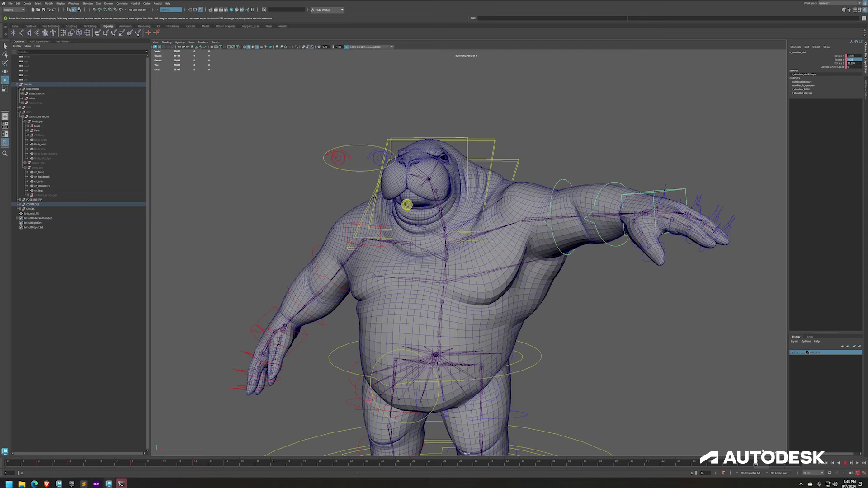
drag(756, 464, 4, 451)
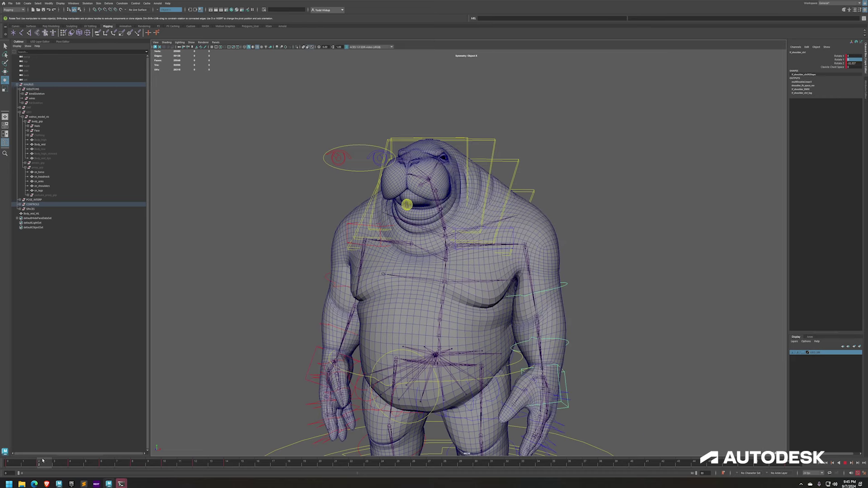
click(8, 463)
click(38, 465)
drag(37, 465, 242, 459)
drag(195, 430, 78, 430)
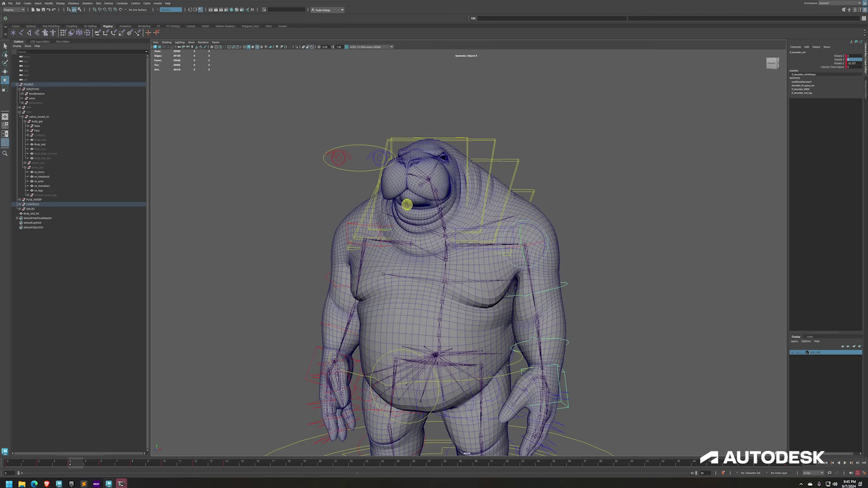
Delete the left clavicle and upper-arm controls' keys at the last frame and scrub back to the start of the animation.
click(488, 229)
click(788, 462)
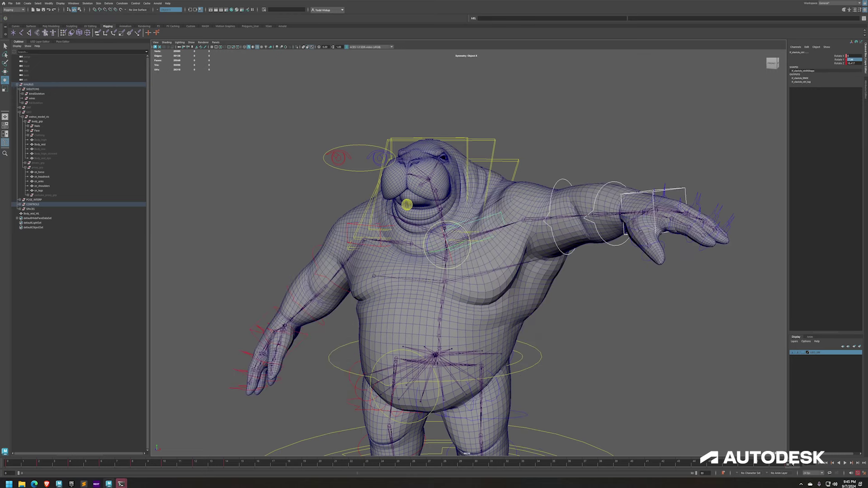
right_click(795, 462)
click(805, 385)
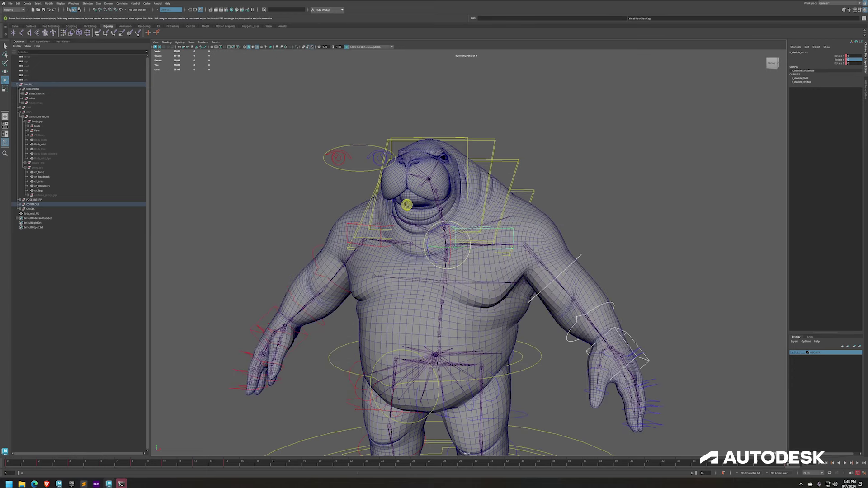
drag(35, 466, 11, 467)
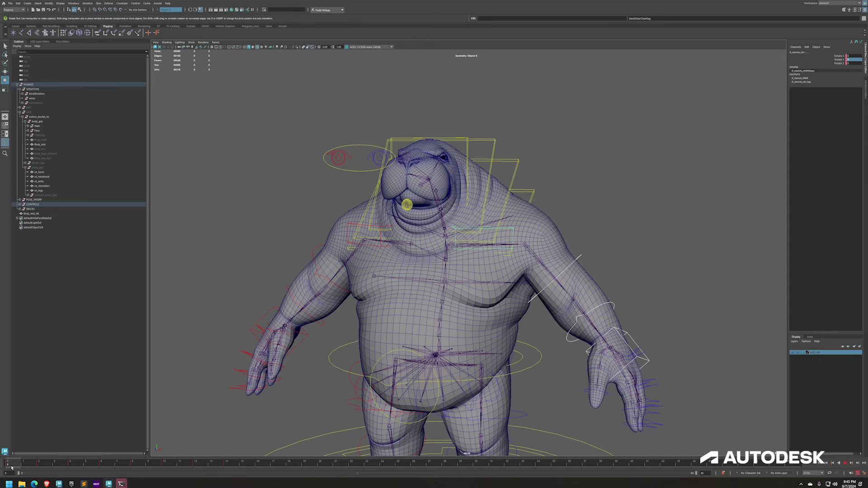
Select all of the rig's controls by name pattern and delete their keys across the whole time range.
drag(17, 468, 196, 476)
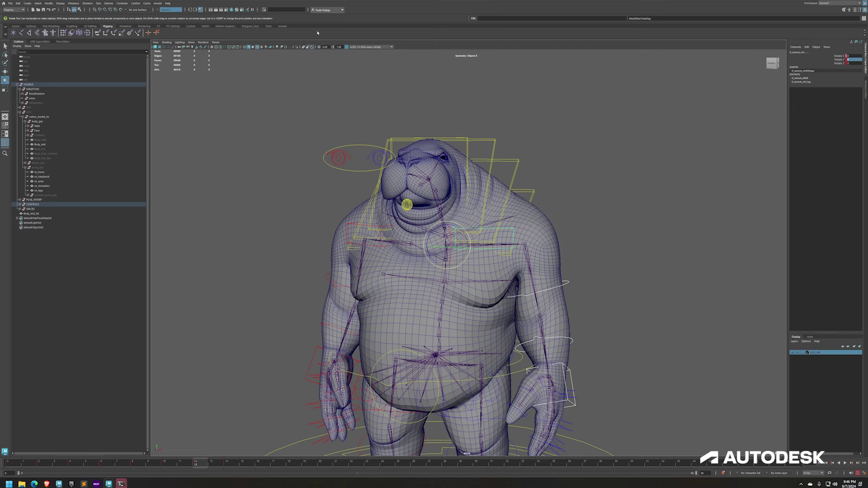
click(287, 8)
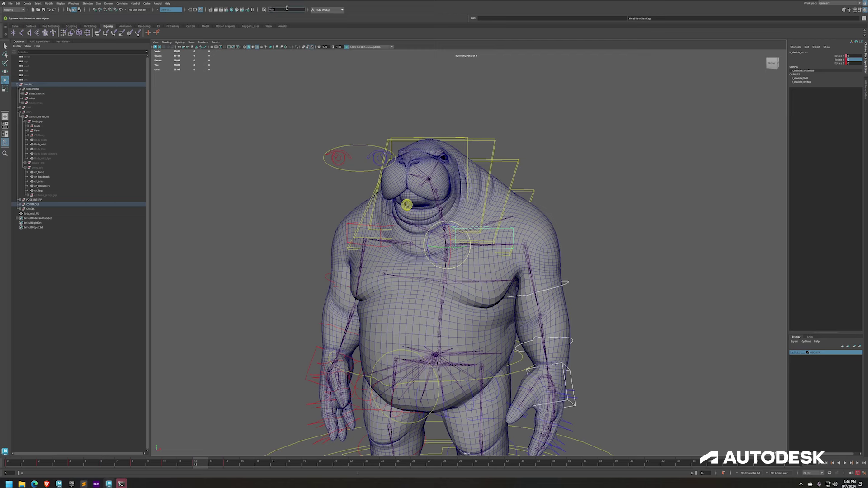
key(Return)
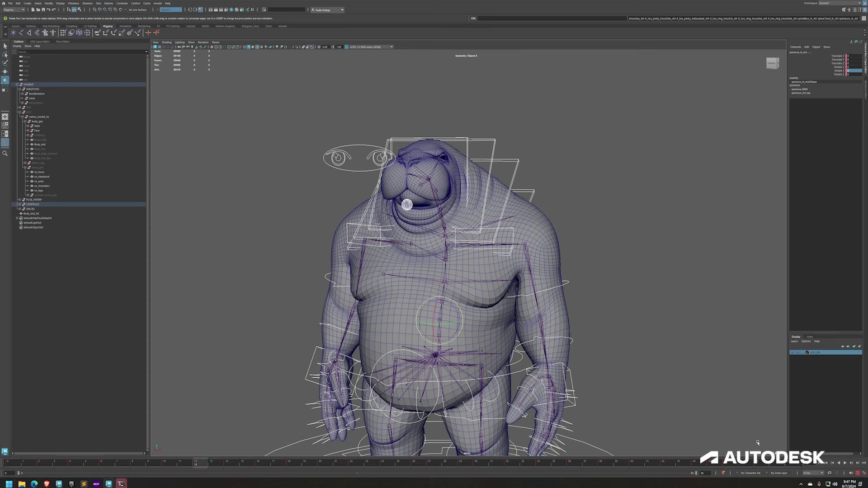
key(alt+v)
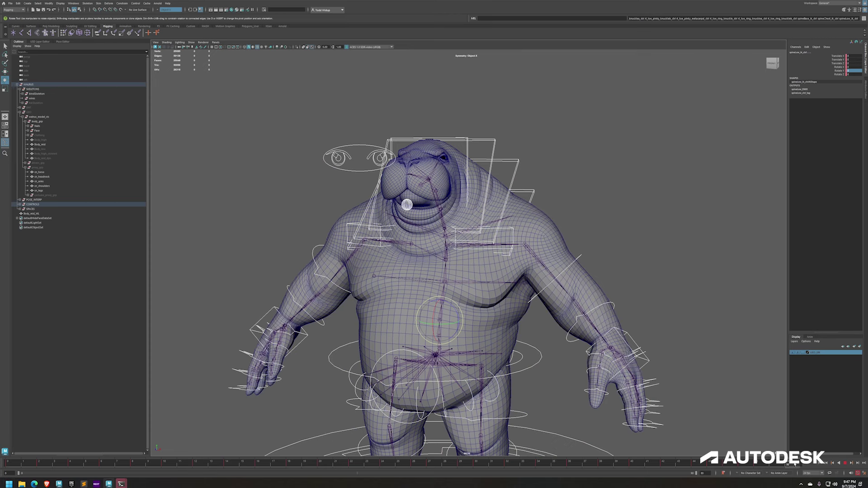
double_click(795, 463)
right_click(796, 463)
click(801, 386)
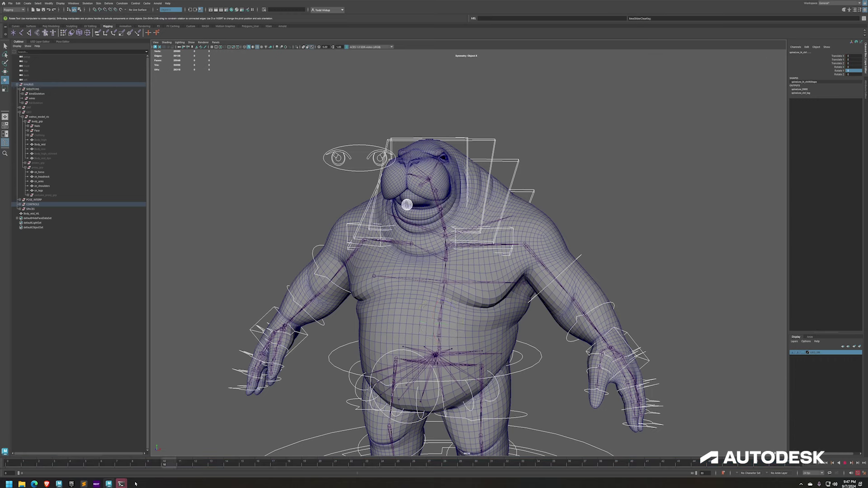
Rotate the left shoulder control to raise the walrus's arm out sideways to slightly above shoulder height.
click(644, 176)
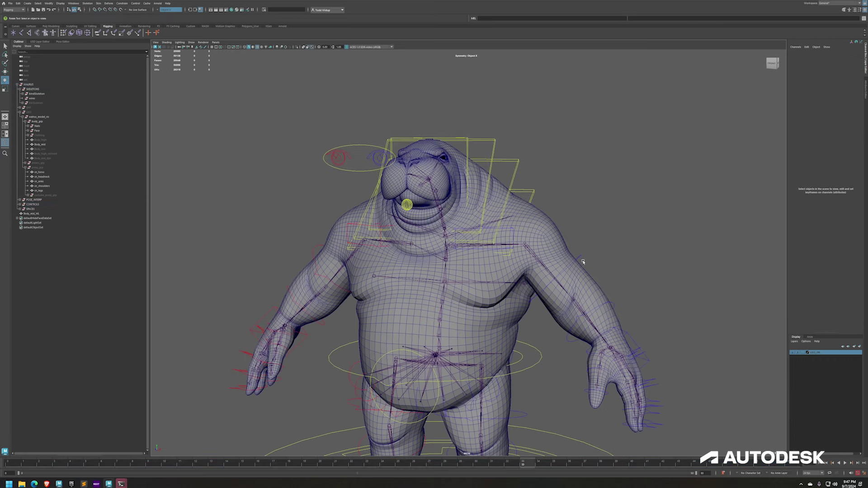
click(572, 258)
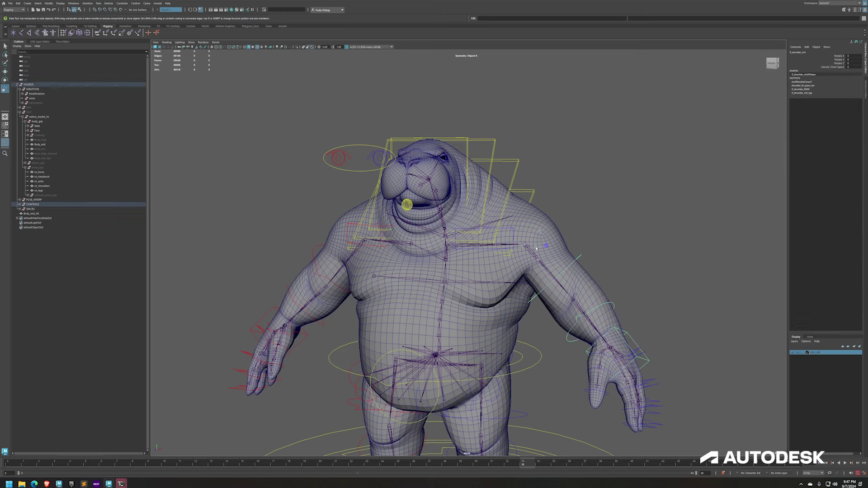
drag(572, 258, 532, 222)
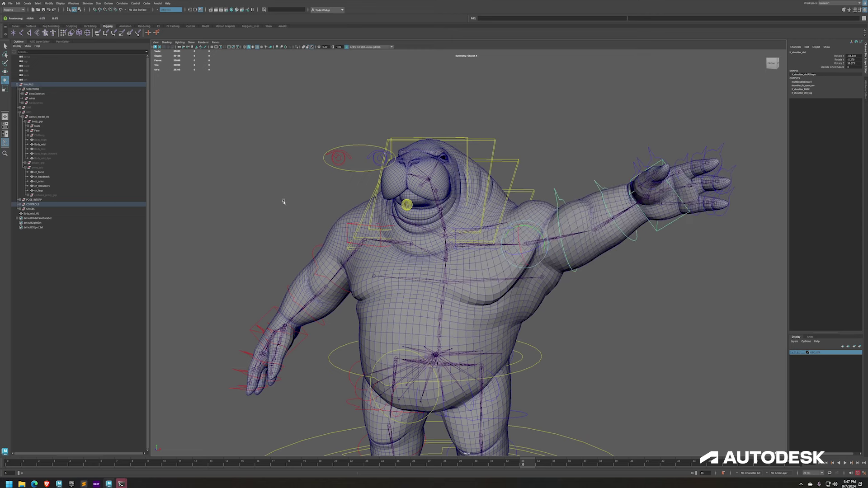
Make the GEO group visible by setting its Visibility to 1.
click(41, 112)
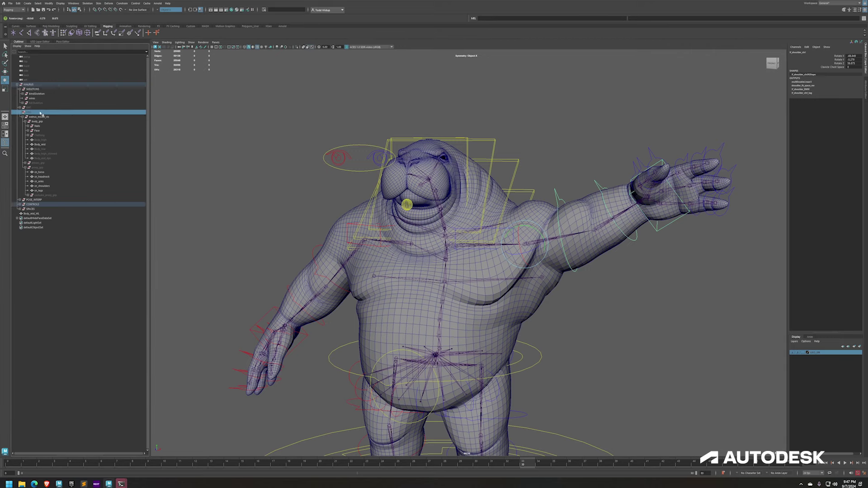
click(849, 56)
text(1)
key(Return)
mouse_move(579, 190)
alt+mouse_down()
mouse_move(496, 185)
mouse_move(583, 193)
alt+mouse_up()
alt+right_drag(554, 190, 589, 182)
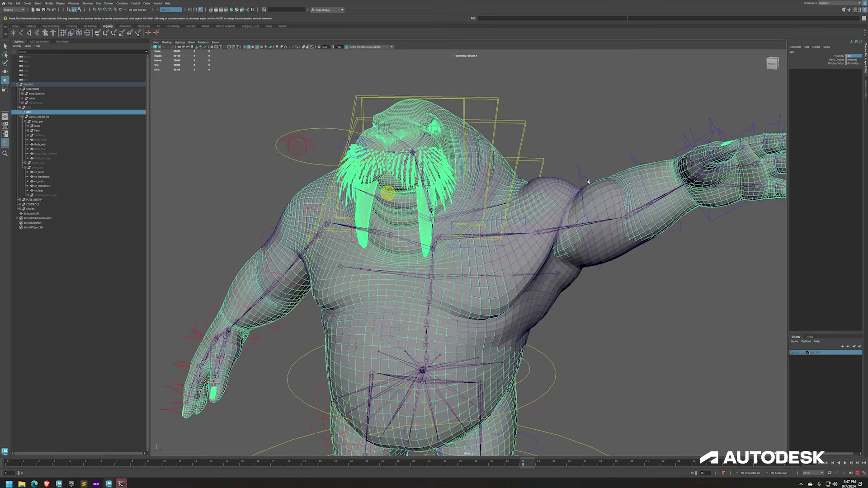
Hide the Body_mid_ML mesh to inspect the original body, undo the hiding, and examine the raised shoulder from several angles.
click(552, 184)
key(ctrl+h)
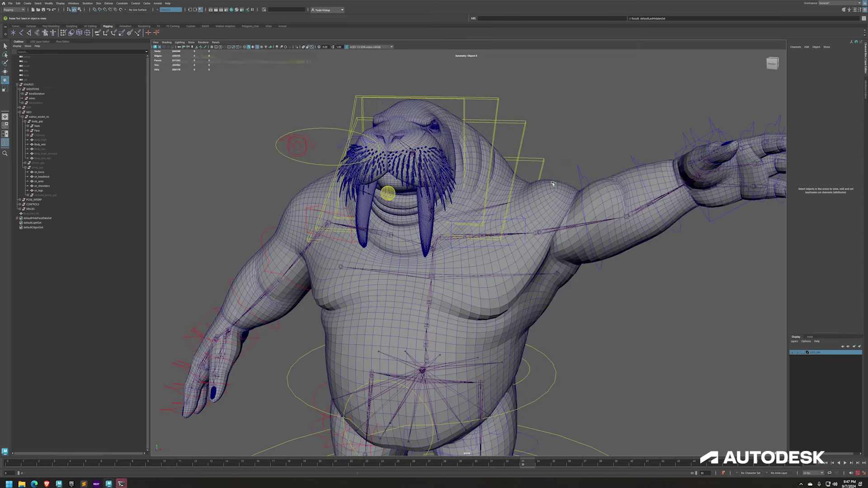
alt+drag(552, 183, 479, 185)
key(ctrl+z)
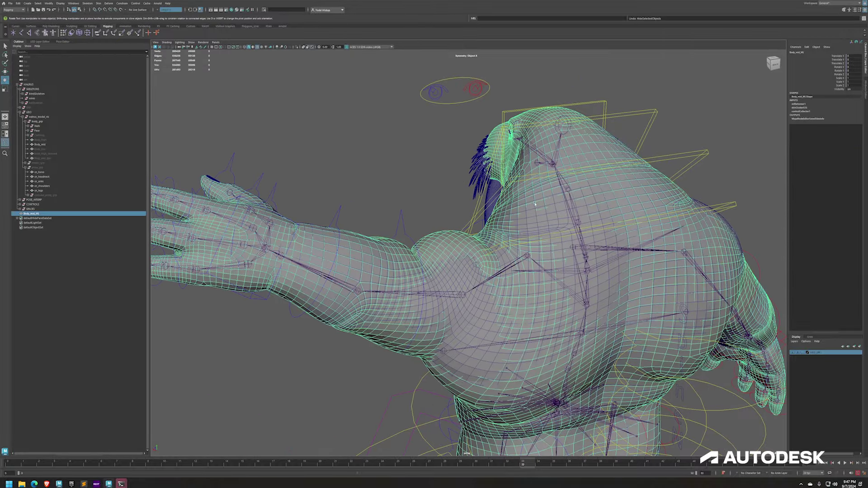
alt+drag(535, 205, 595, 330)
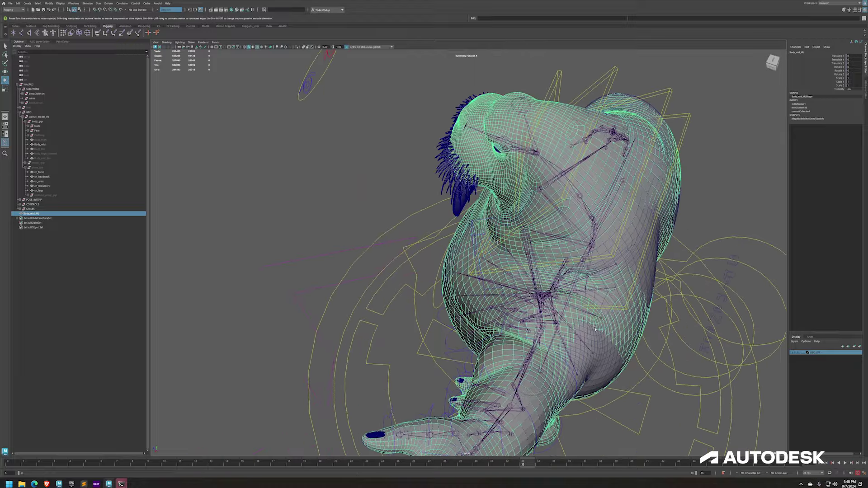
alt+drag(606, 349, 509, 309)
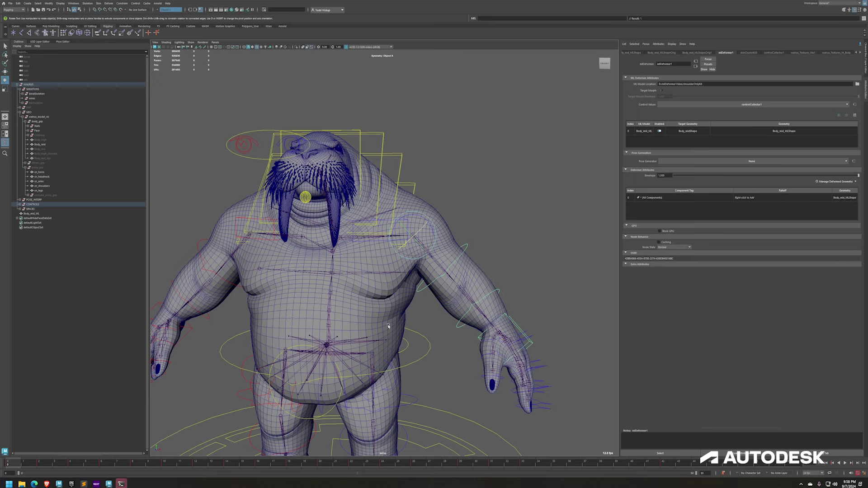
Play and scrub back and forth through the animation up to frame 42 to examine the left arm's deformation.
key(alt+v)
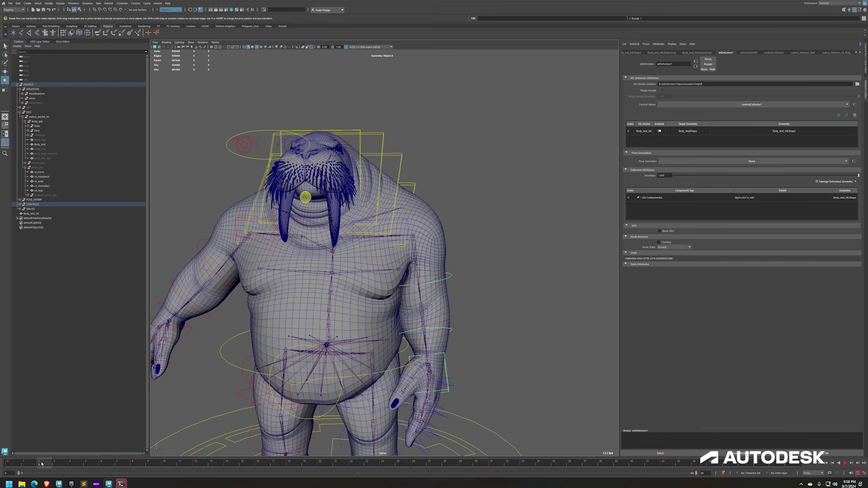
drag(42, 464, 528, 467)
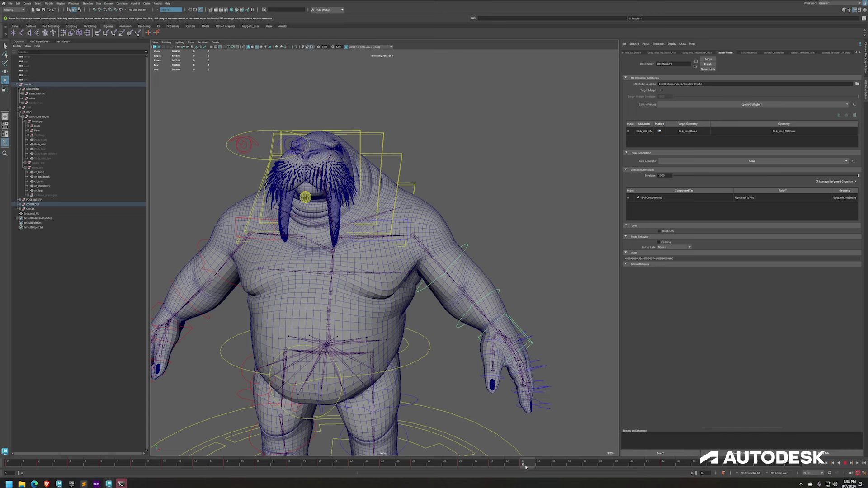
drag(526, 467, 226, 466)
drag(27, 462, 669, 462)
Rotate the left shoulder control to lift the arm forward and outward, select the Body_mid_ML mesh, and inspect the shoulder from above.
drag(405, 232, 438, 211)
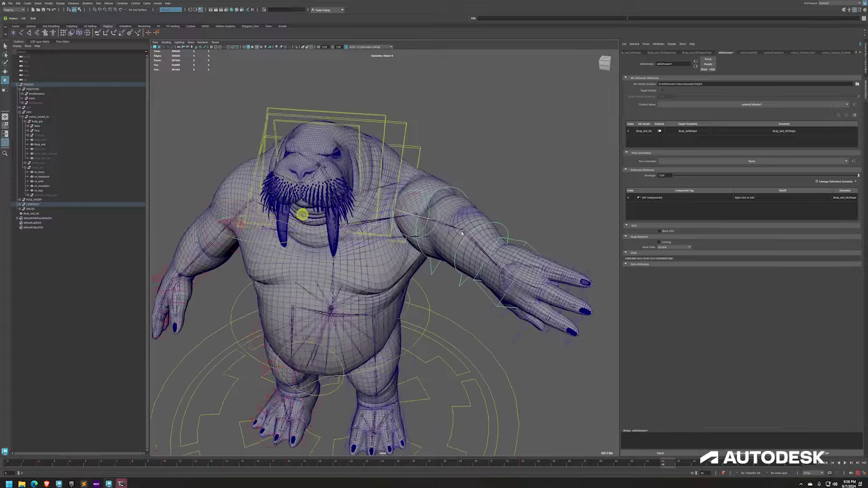
alt+drag(343, 235, 337, 233)
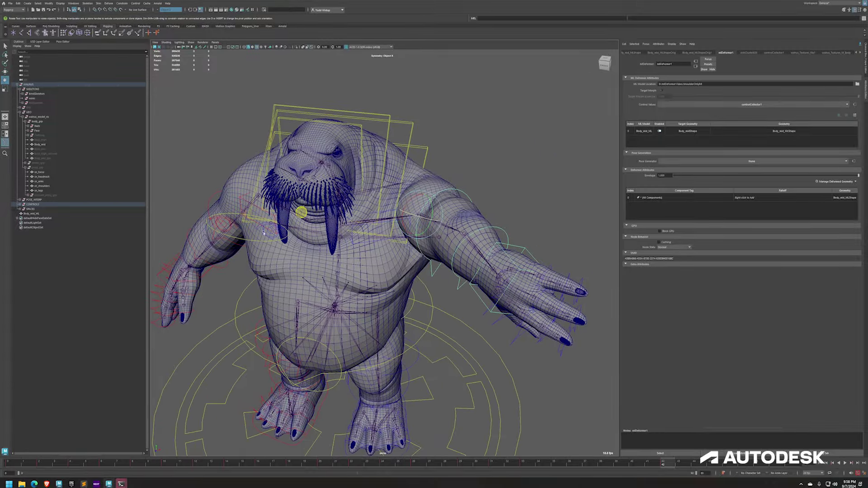
click(33, 213)
scroll(379, 200, up, 5)
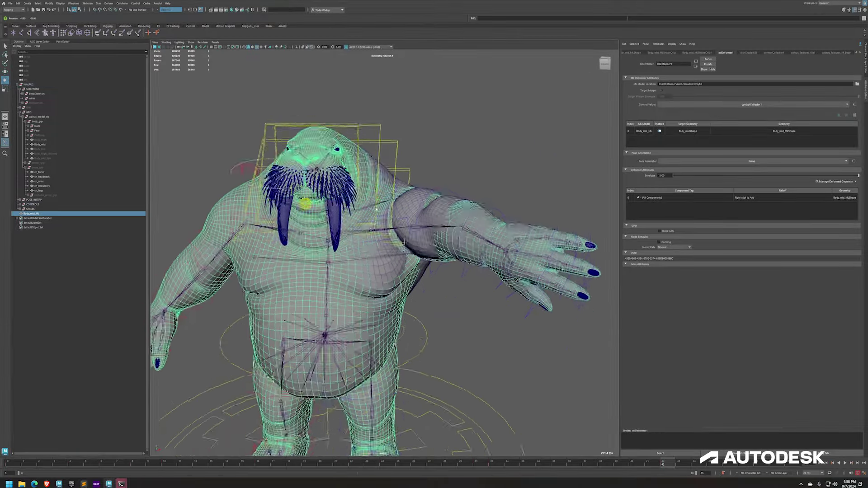
alt+drag(379, 199, 394, 262)
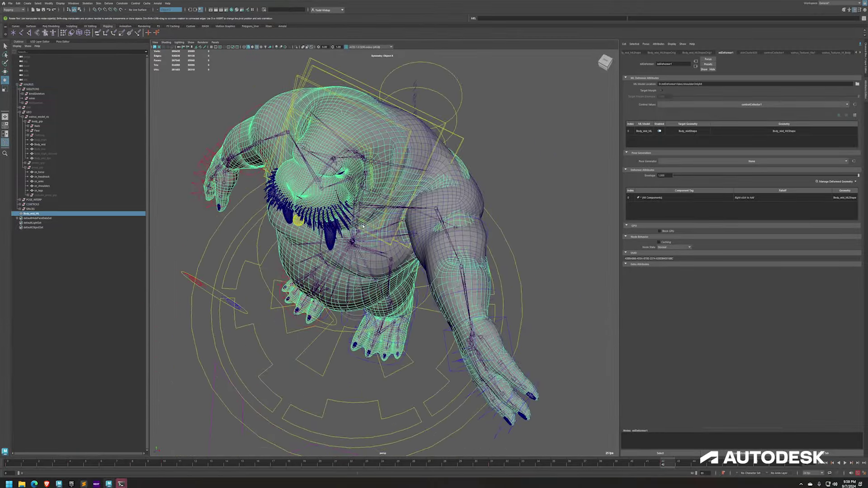
Hide the GEO group and inspect the Body_mid_ML shoulder from above and from the front.
click(33, 113)
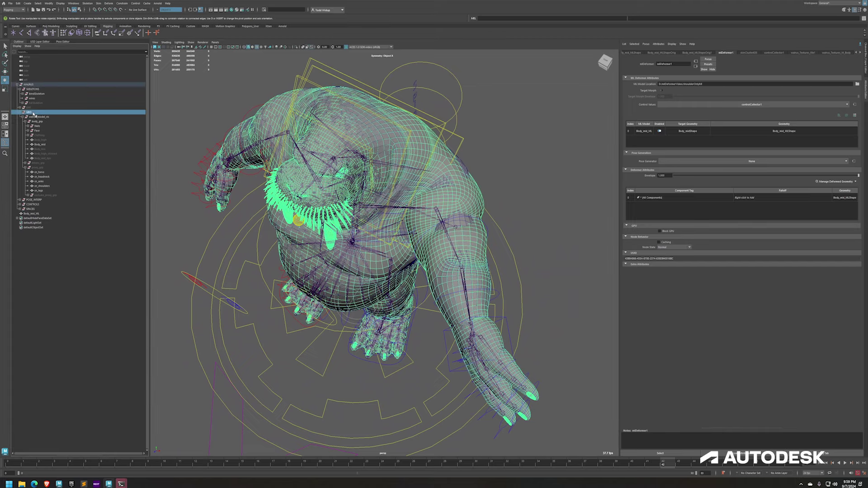
key(ctrl+h)
alt+drag(407, 217, 400, 243)
scroll(443, 209, up, 5)
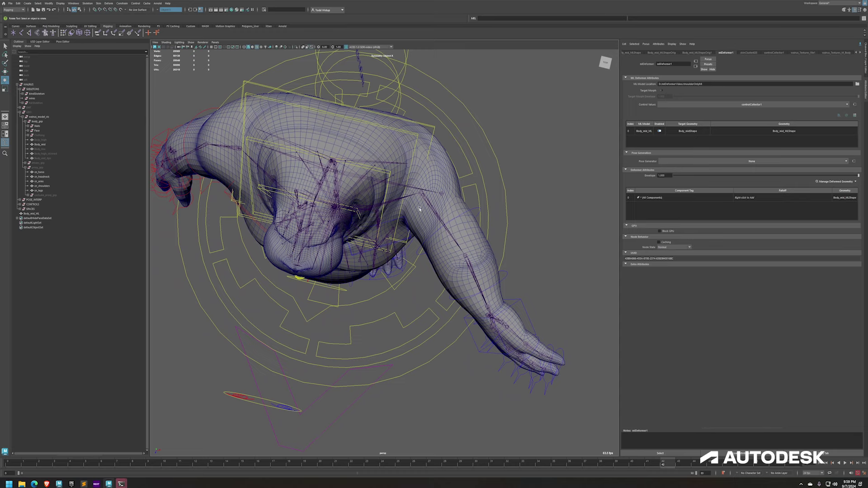
alt+drag(406, 218, 511, 189)
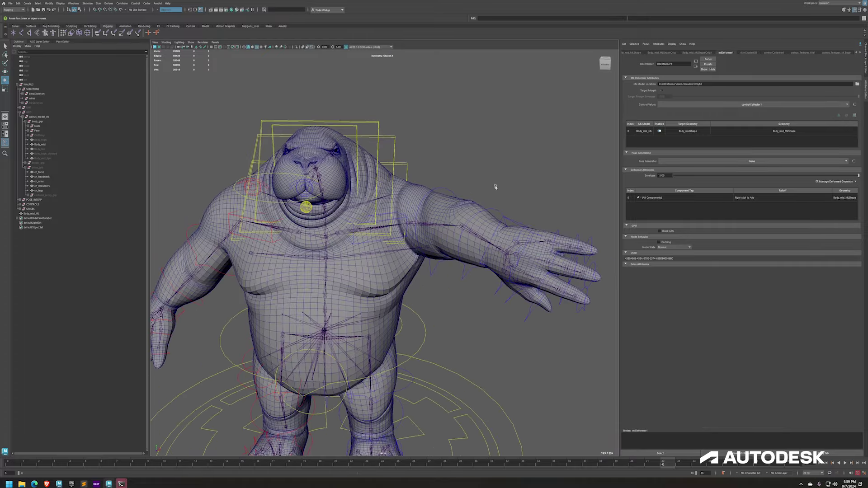
Vary the mlDeformer1 Envelope between 0 and 1 to compare the shoulder with and without the ML deformation.
drag(804, 176, 791, 176)
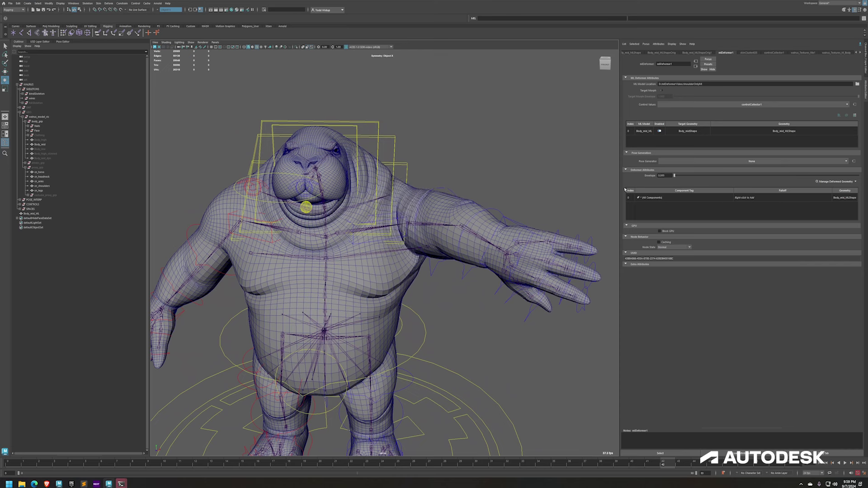
drag(761, 183, 859, 177)
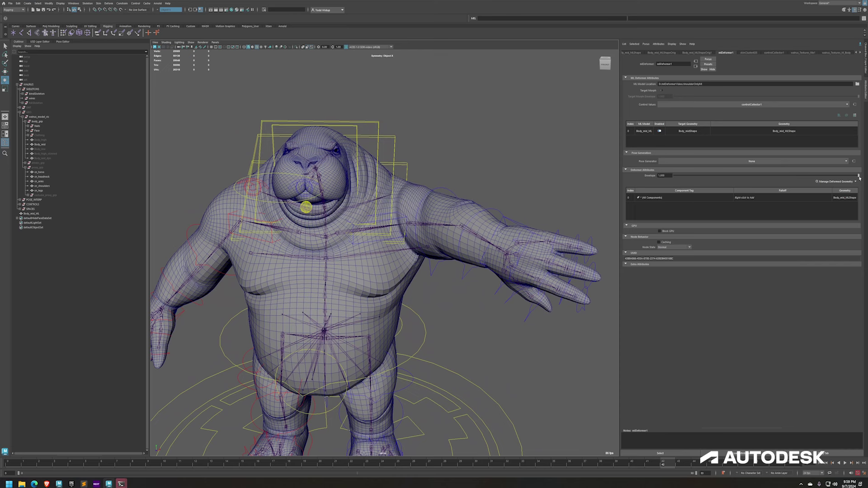
drag(694, 176, 859, 175)
mouse_move(434, 213)
alt+mouse_down()
mouse_move(445, 200)
mouse_move(470, 217)
mouse_move(437, 209)
mouse_move(438, 194)
mouse_move(443, 199)
mouse_move(432, 204)
alt+mouse_up()
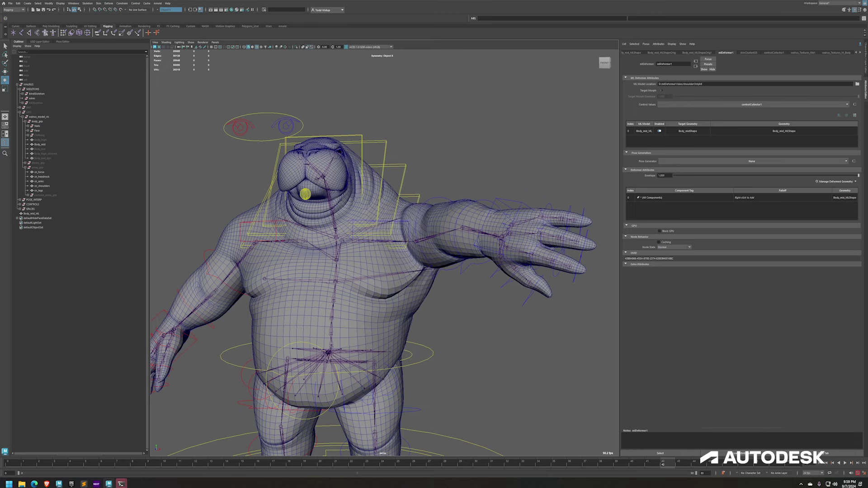
click(674, 175)
drag(674, 175, 841, 175)
Look through the falloff assignment options for mlDeformer1's component entry, and select the Body_mid_ML mesh.
right_click(744, 197)
mouse_move(761, 211)
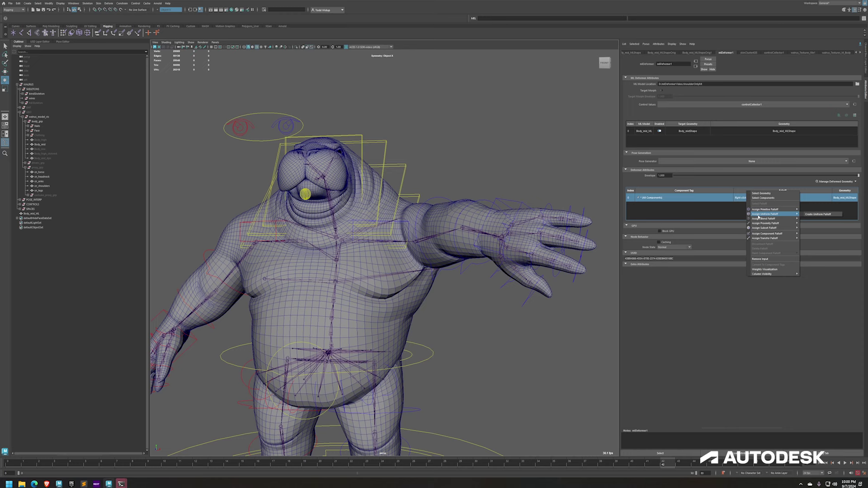
mouse_move(764, 238)
click(558, 193)
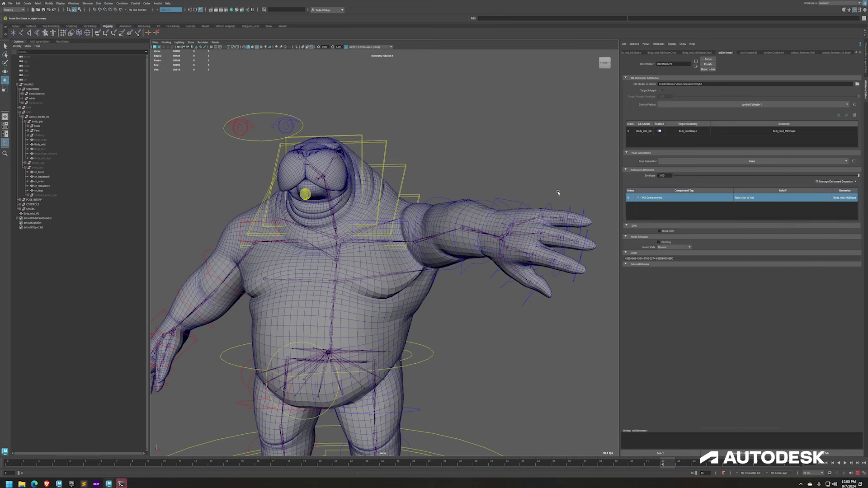
click(452, 214)
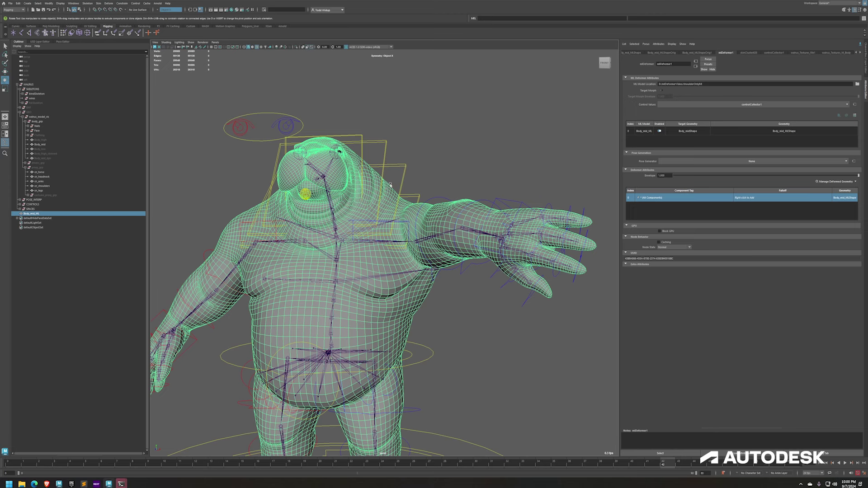
mouse_move(463, 175)
right_down()
mouse_move(465, 253)
mouse_move(496, 262)
mouse_move(476, 257)
mouse_move(483, 340)
right_up()
Open the training settings for the Body_mid_ML model, review the advanced and principal shapes options, and close the dialog.
click(741, 131)
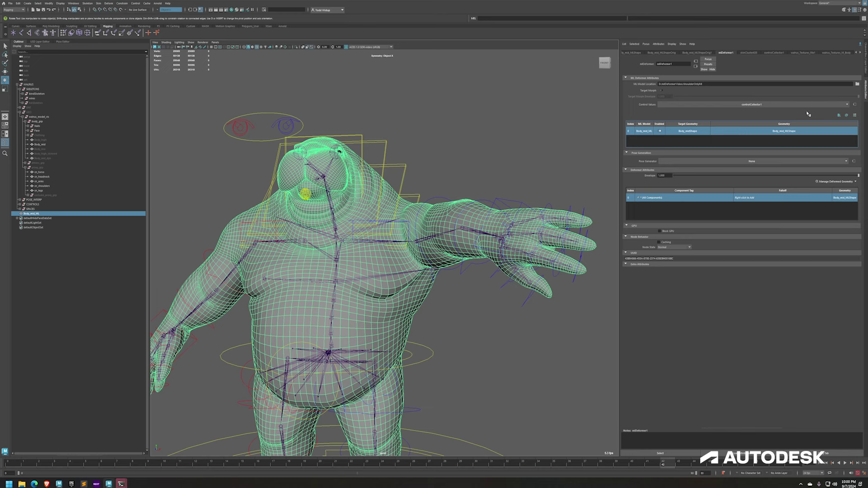
click(841, 116)
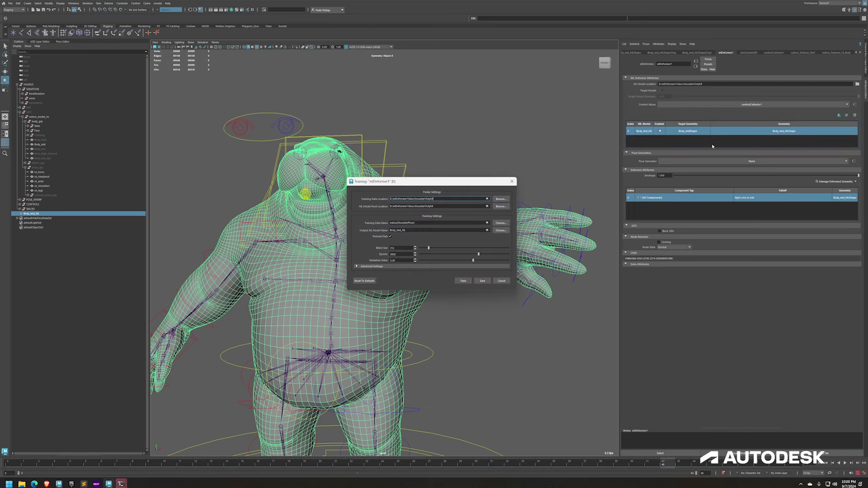
drag(437, 183, 489, 54)
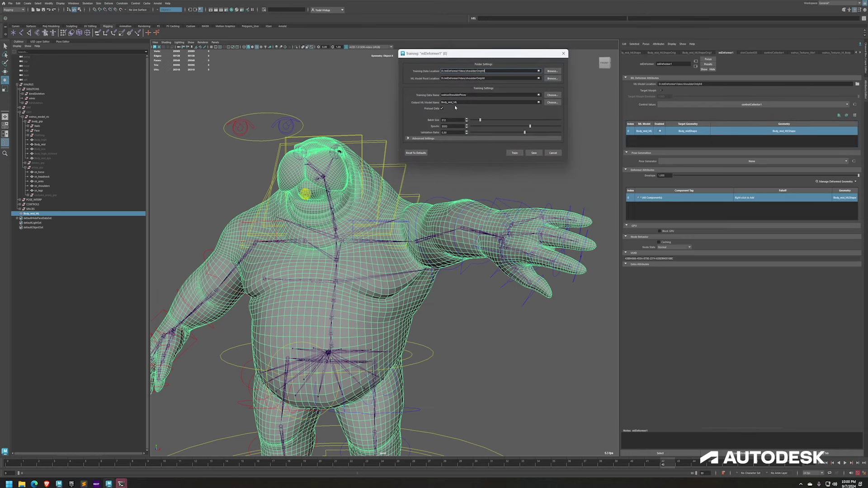
click(408, 139)
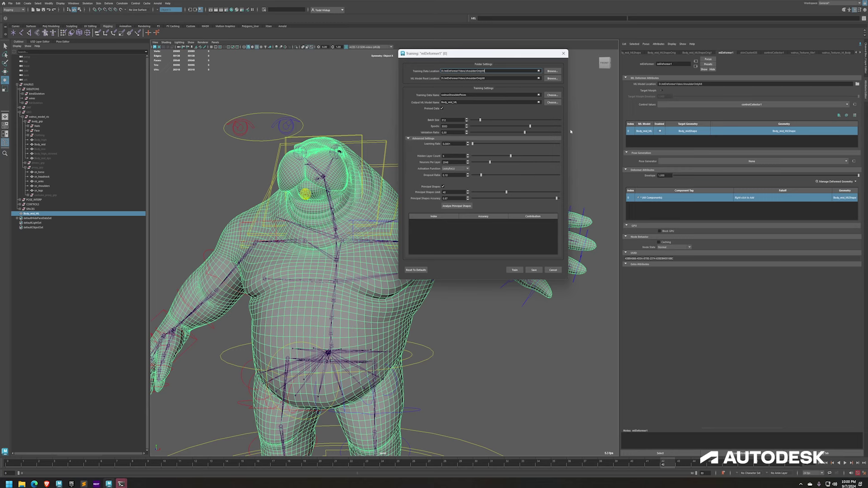
drag(537, 54, 661, 64)
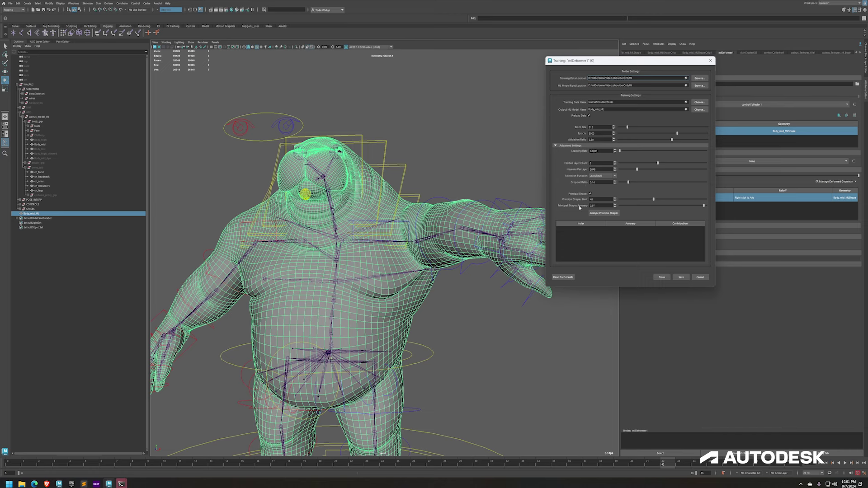
click(597, 212)
click(711, 61)
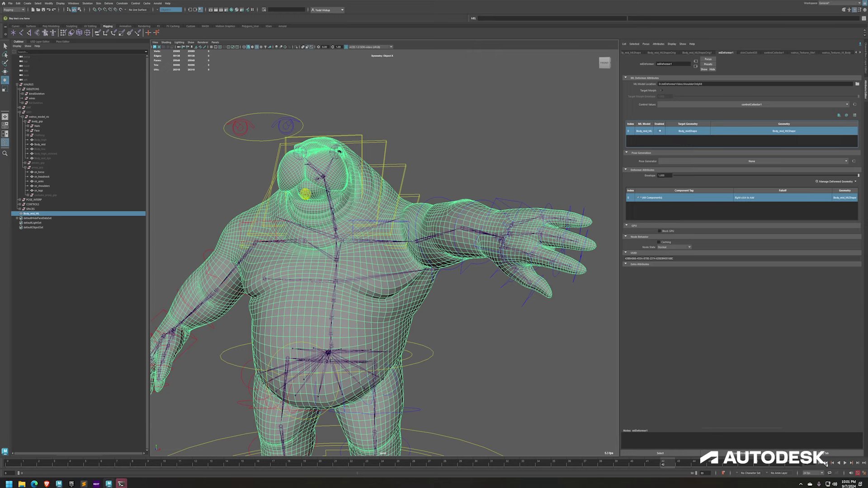
Play the animation to watch how the Body_mid_ML mesh deforms through the arm poses, and stop the playback.
click(845, 463)
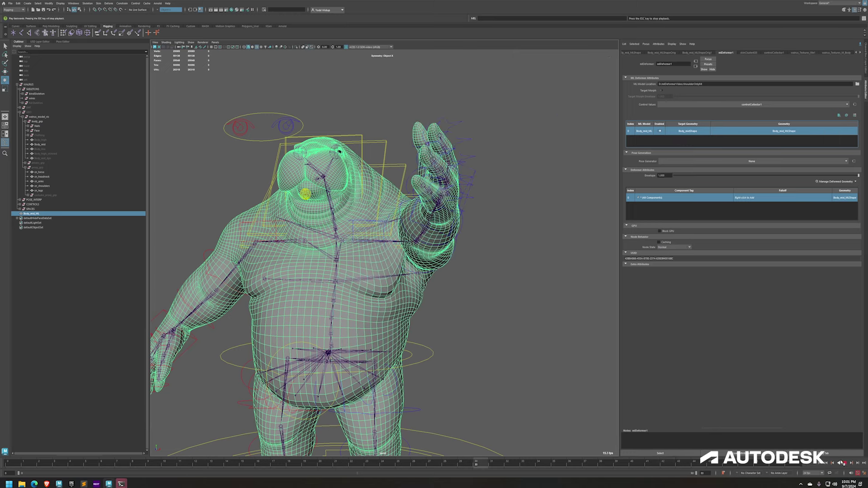
click(846, 464)
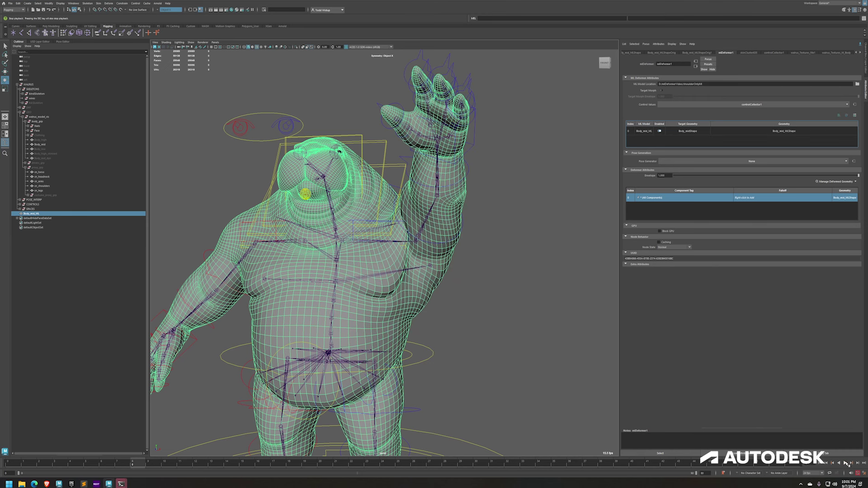